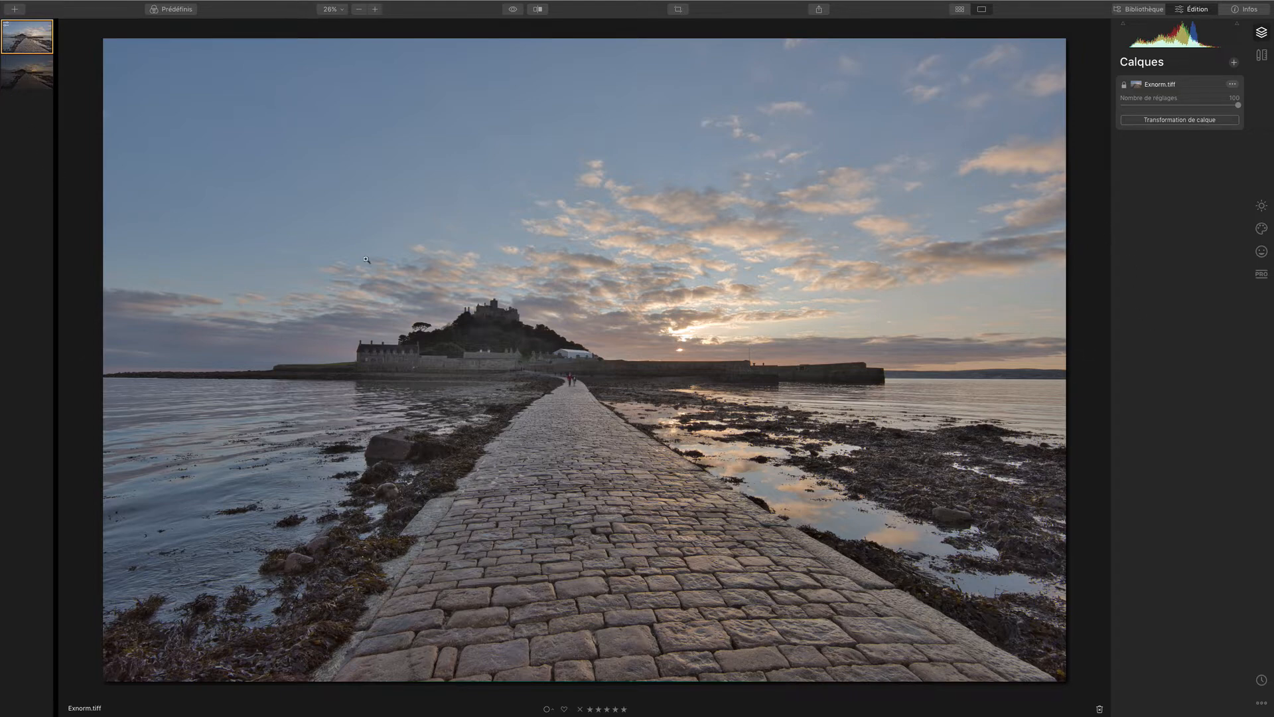
Add SousEx.tiff as a new image layer over Exnorm.tiff and compare the exposures with that layer hidden and shown
left_click(1233, 62)
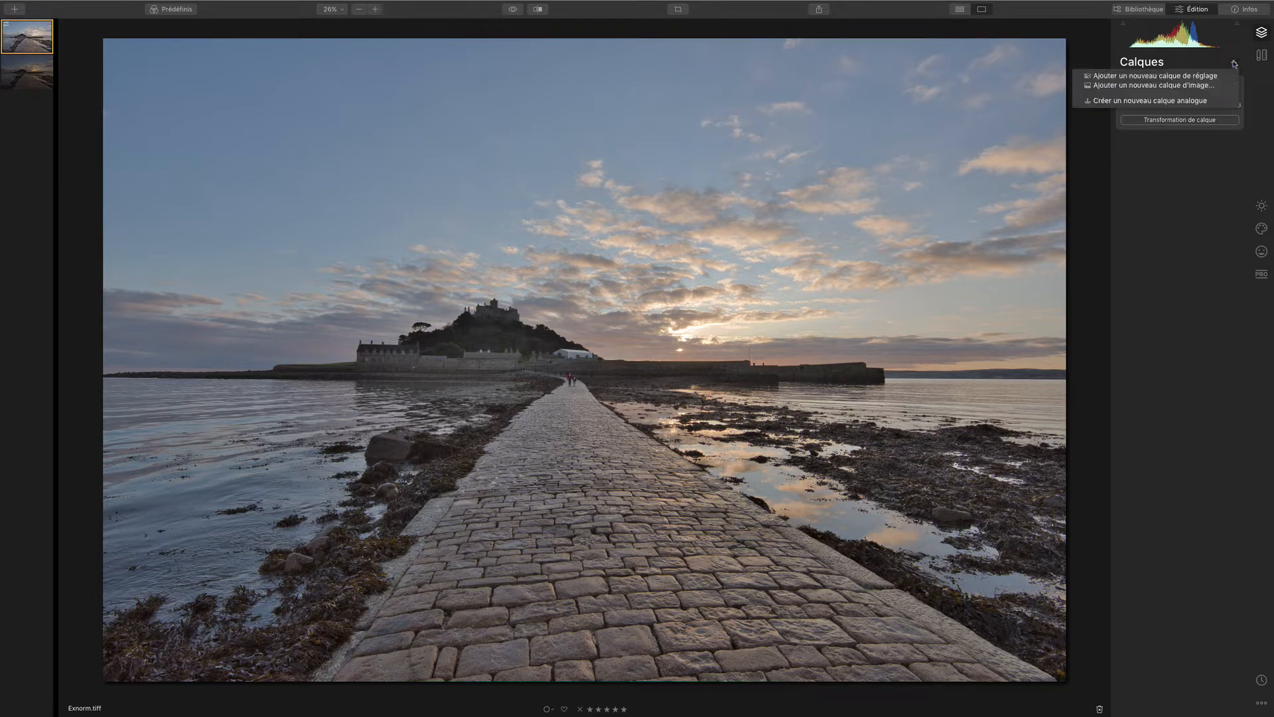
left_click(1197, 87)
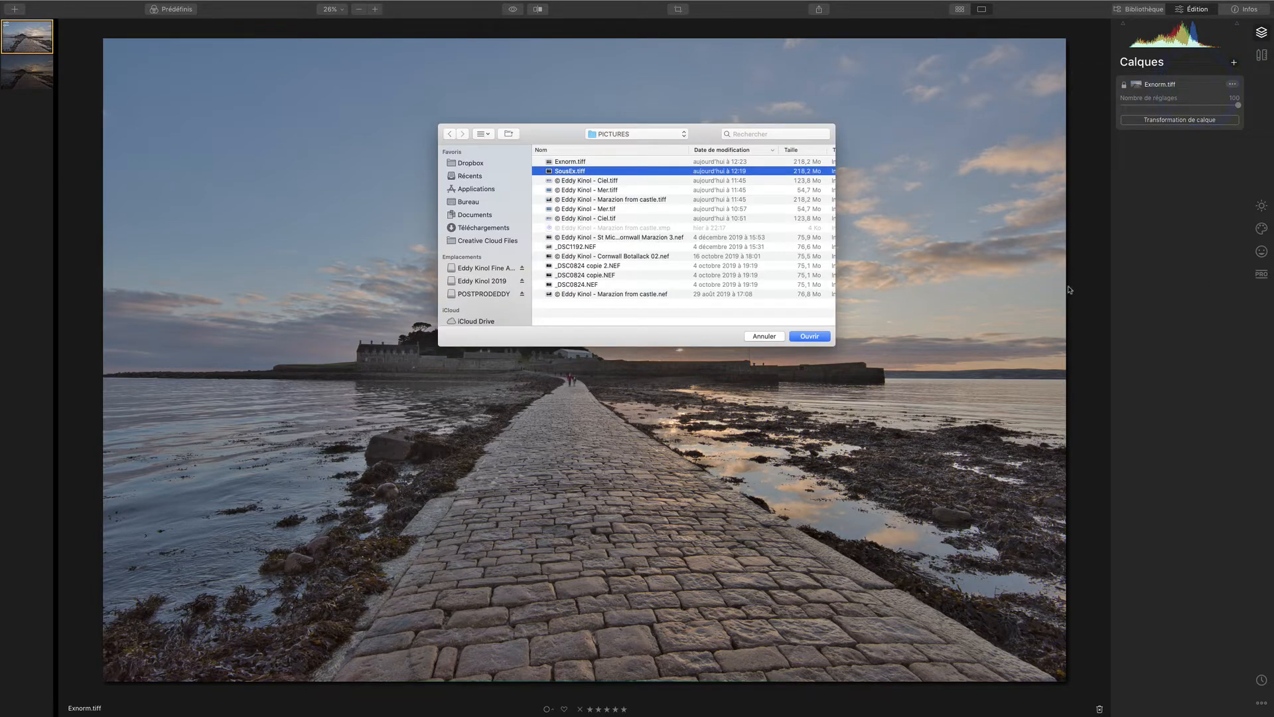
left_click(825, 337)
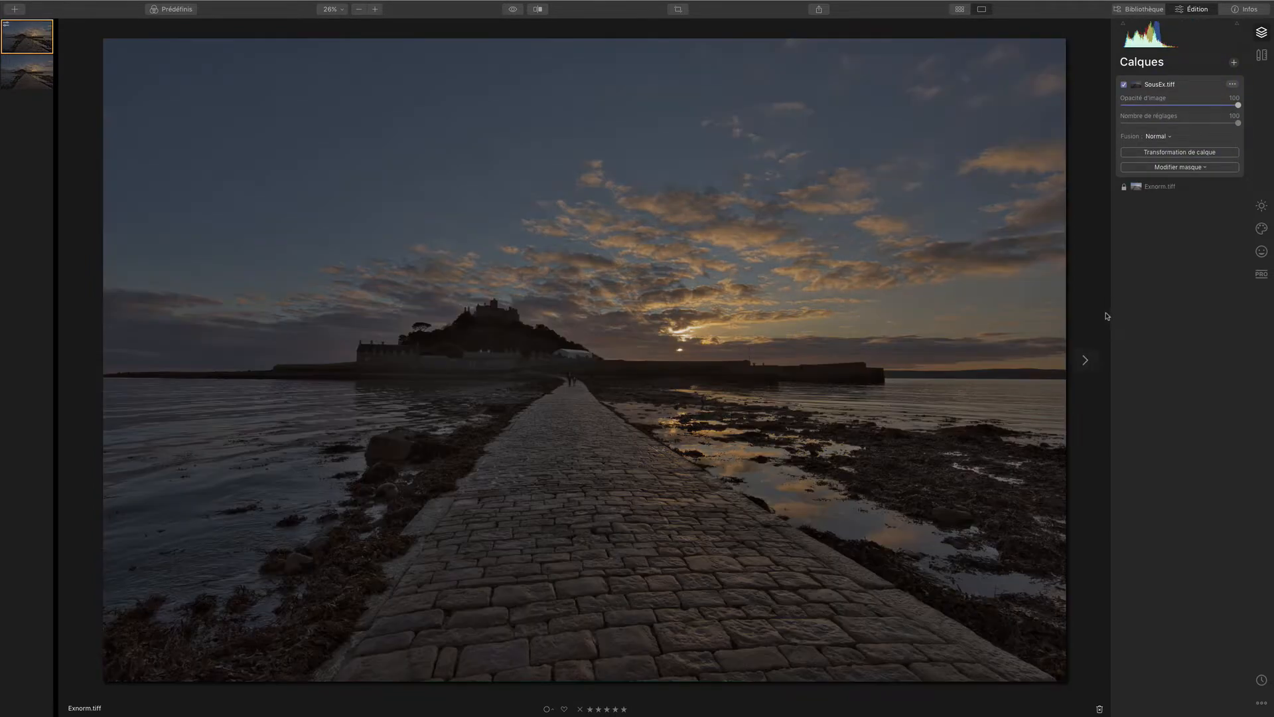
left_click(1123, 84)
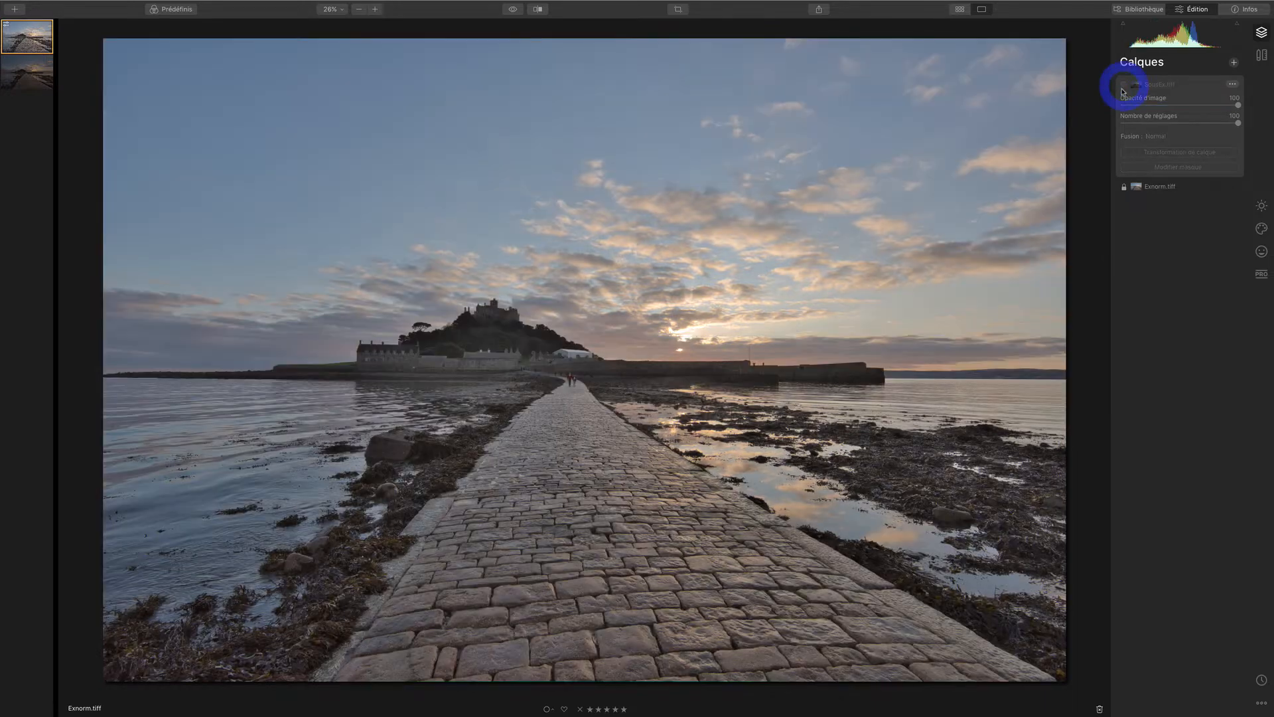
left_click(1123, 84)
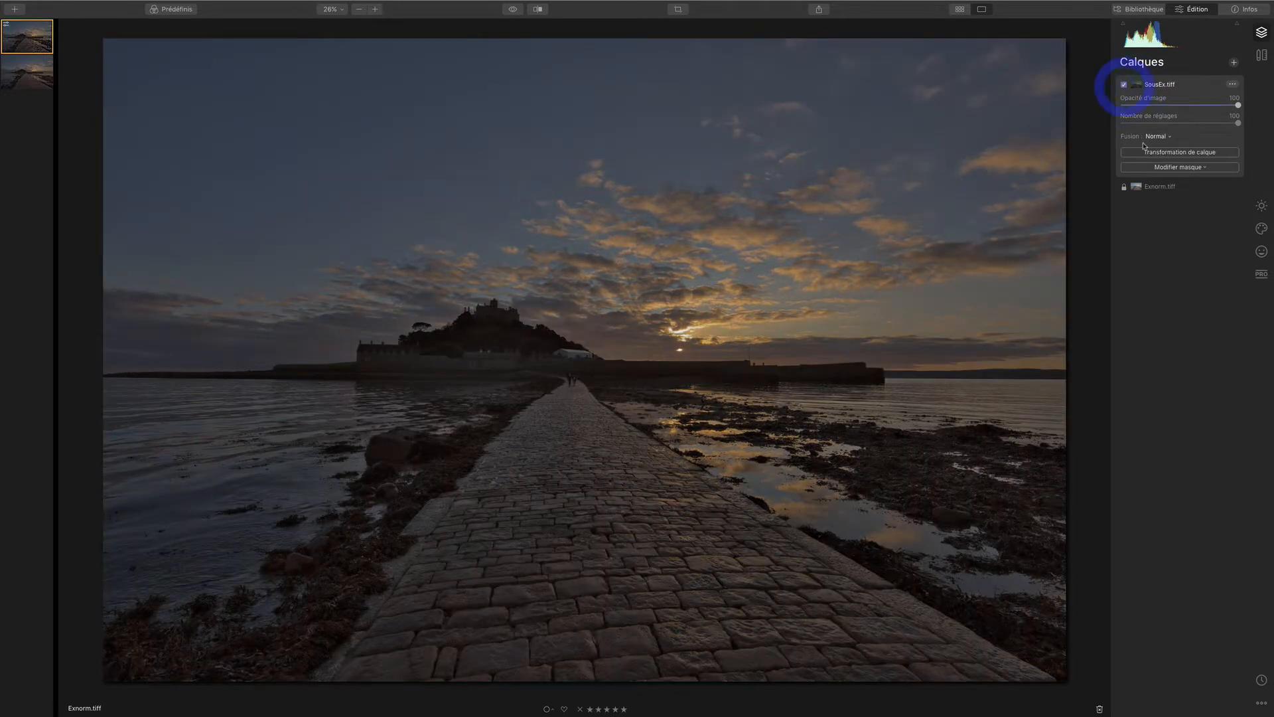
Add a new adjustment layer above SousEx.tiff and apply the DARK-SOFT01 preset from the Luminosity V2 collection to it
left_click(1235, 63)
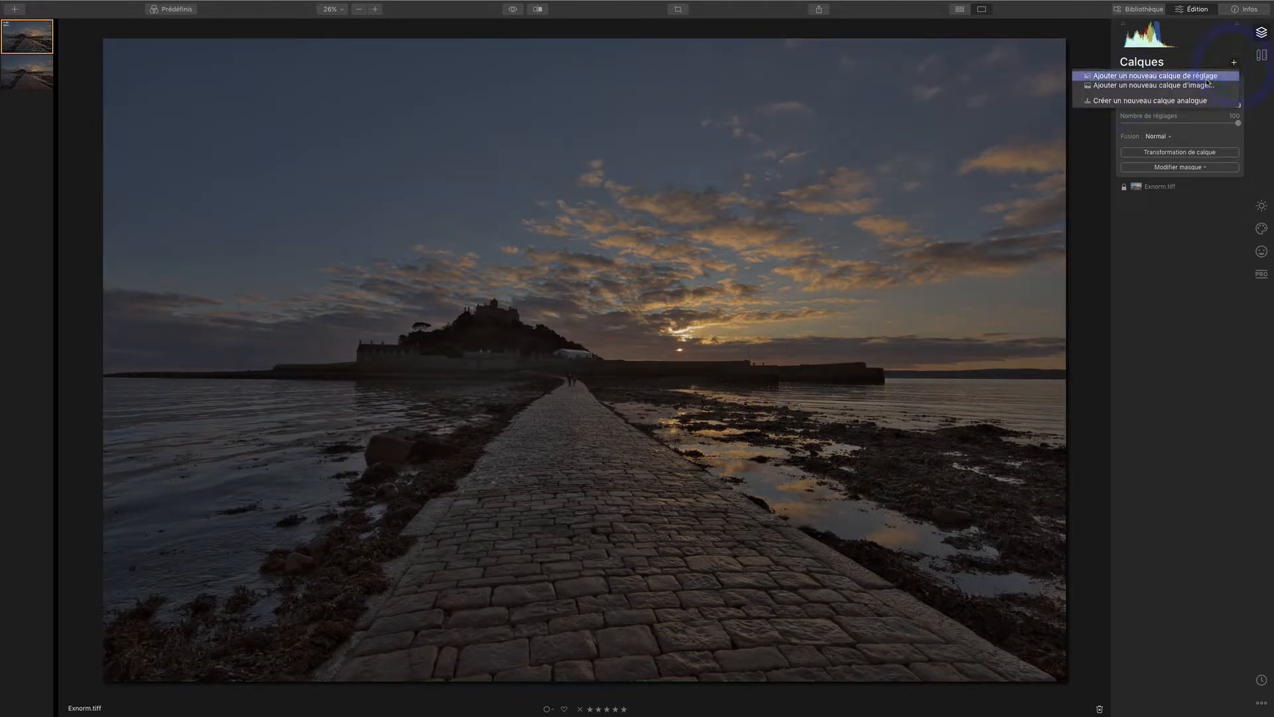
left_click(1204, 77)
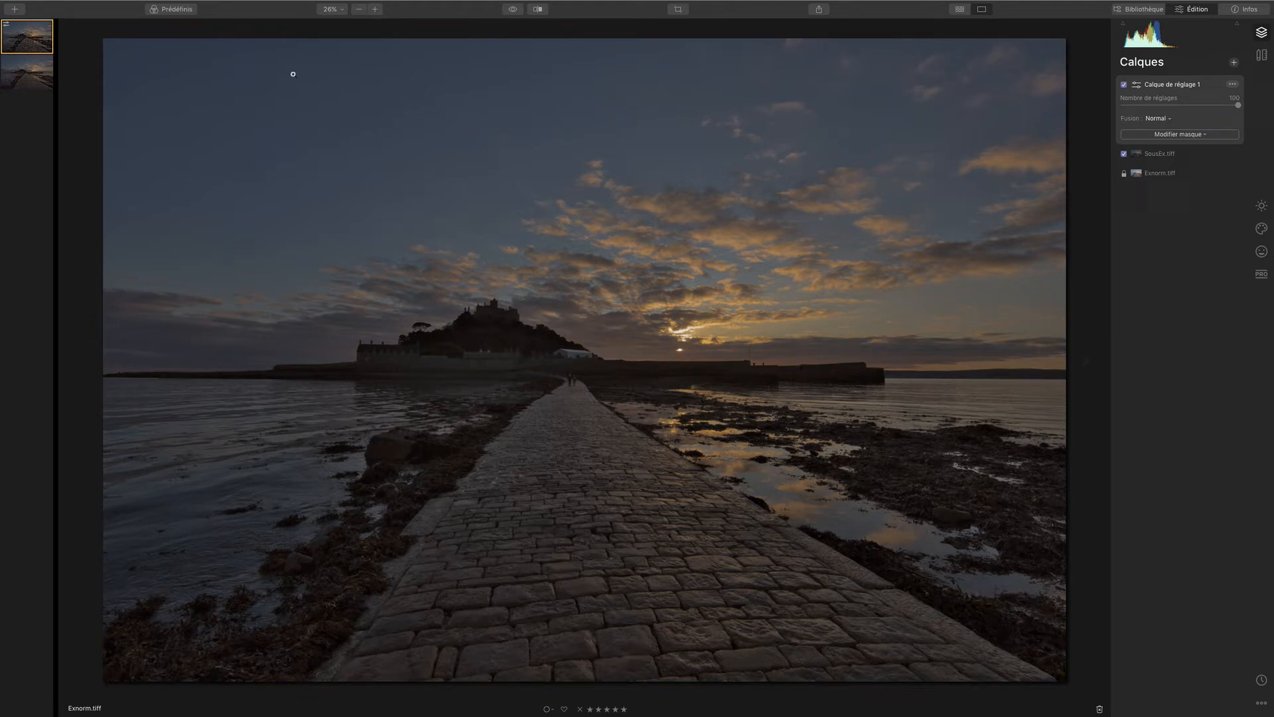
left_click(176, 9)
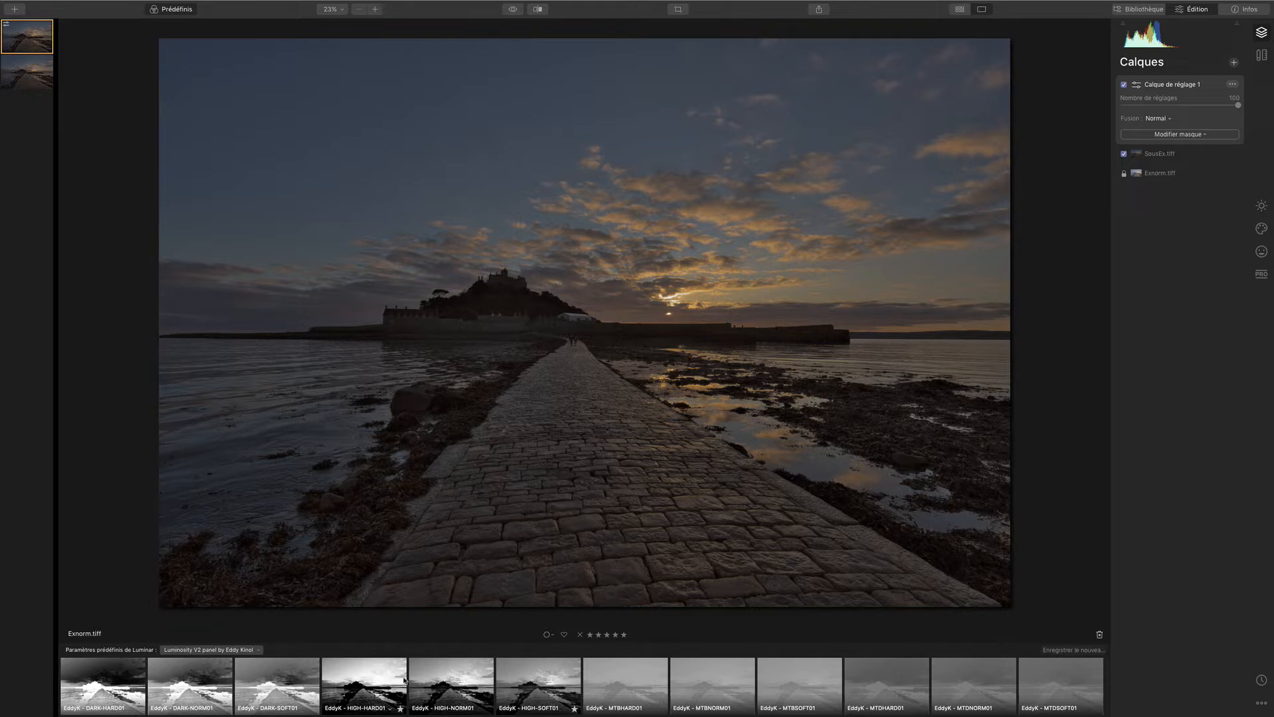
left_click(278, 691)
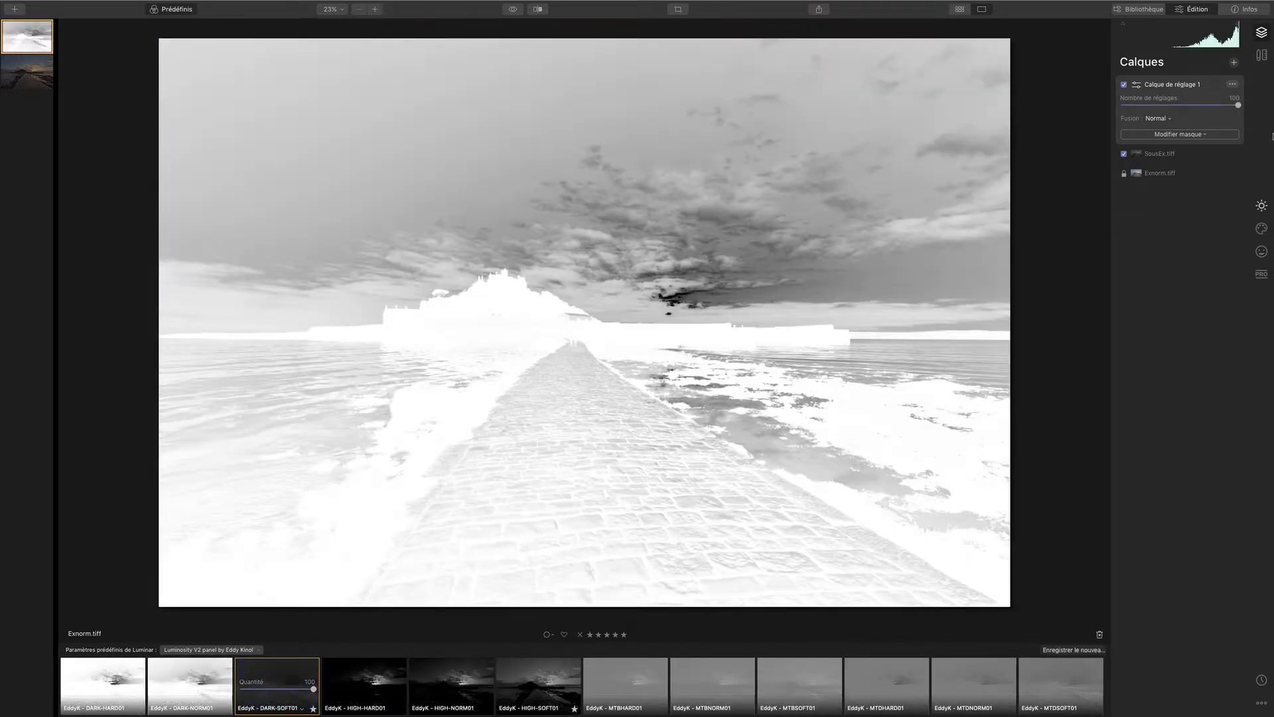
Try an exposure of 0.66 in the adjustment layer's Lumière settings and reset it to its default
left_click(1261, 207)
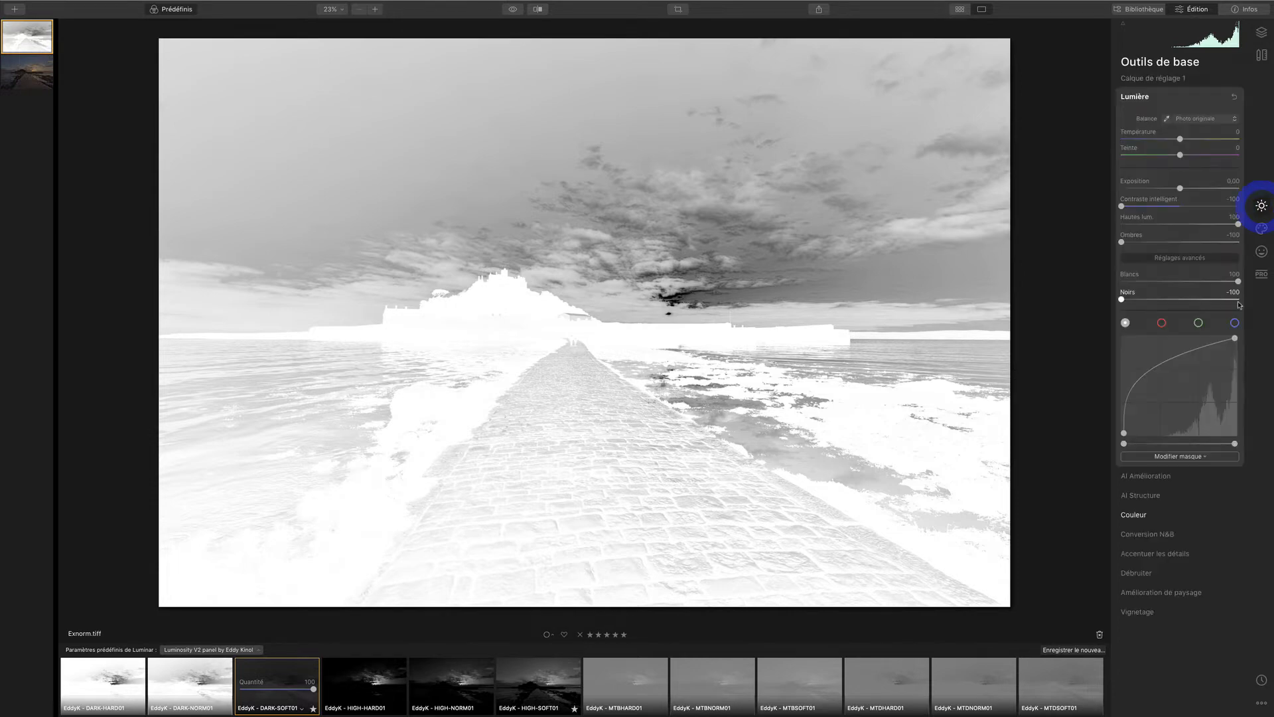
left_click_drag(1179, 188, 1189, 198)
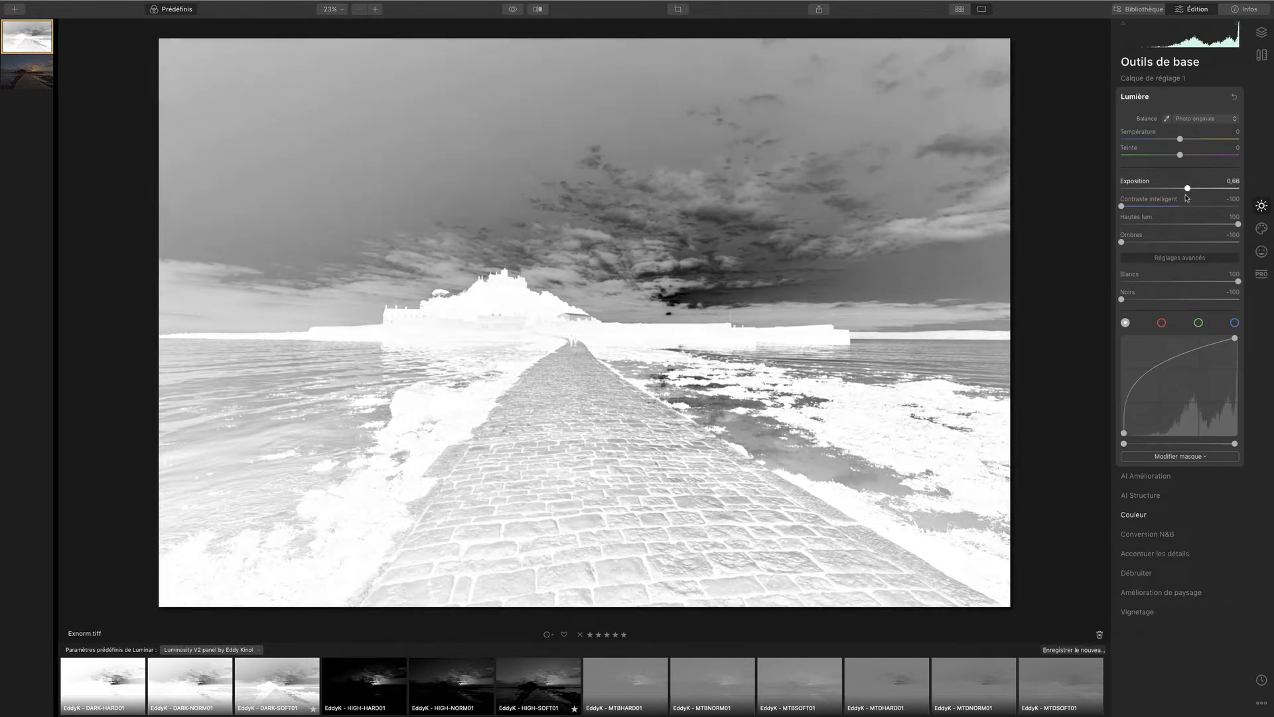
double_click(1187, 193)
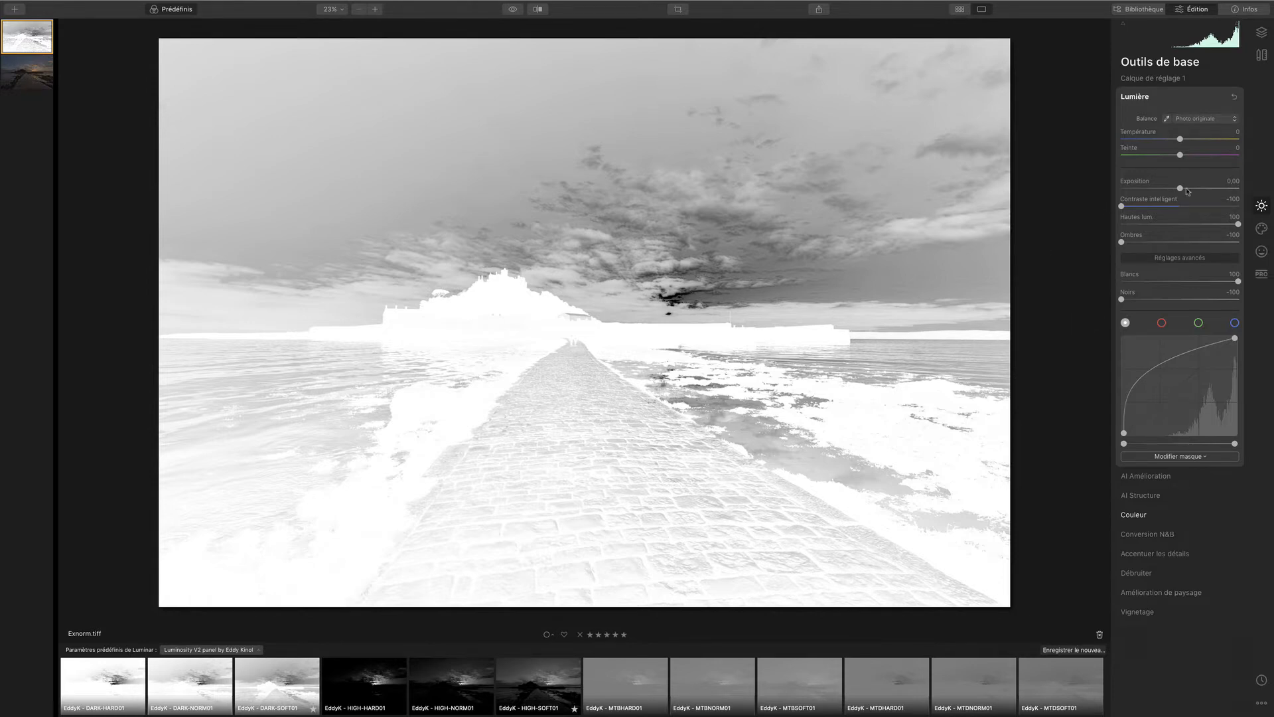
Create a luminosity mask on the adjustment layer's Lumière filter and copy that mask
left_click(1212, 456)
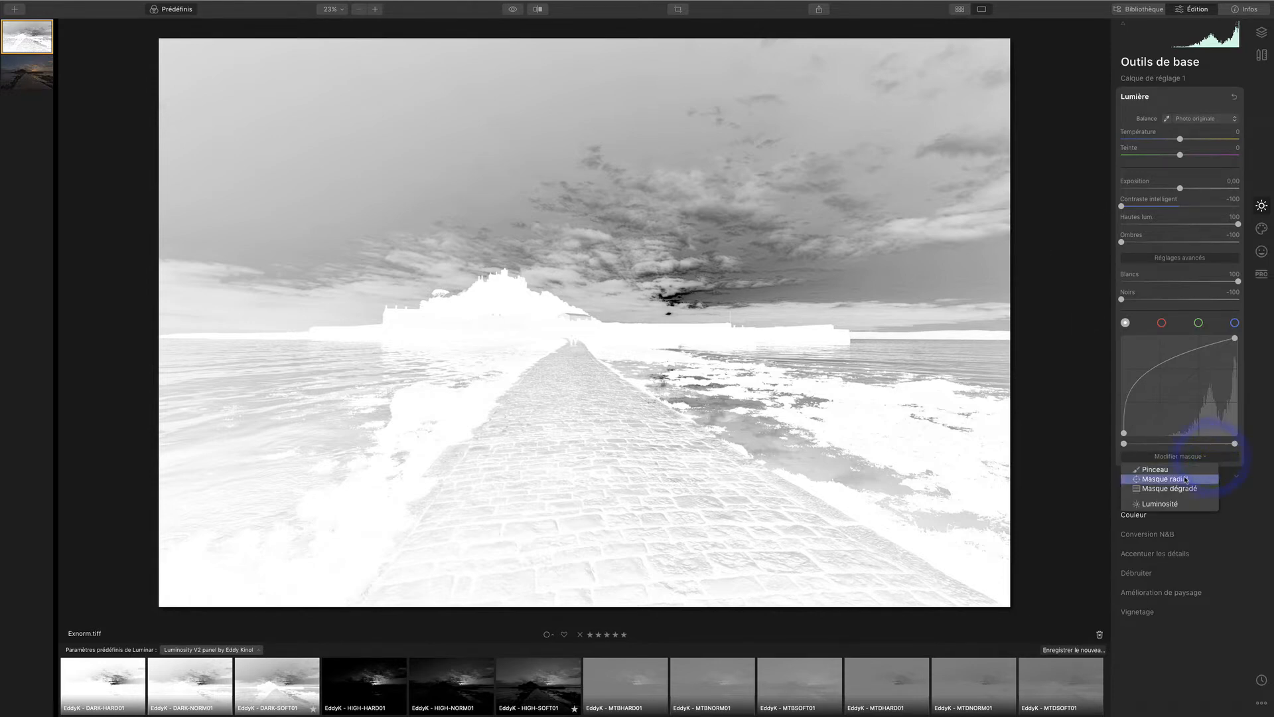
left_click(1178, 506)
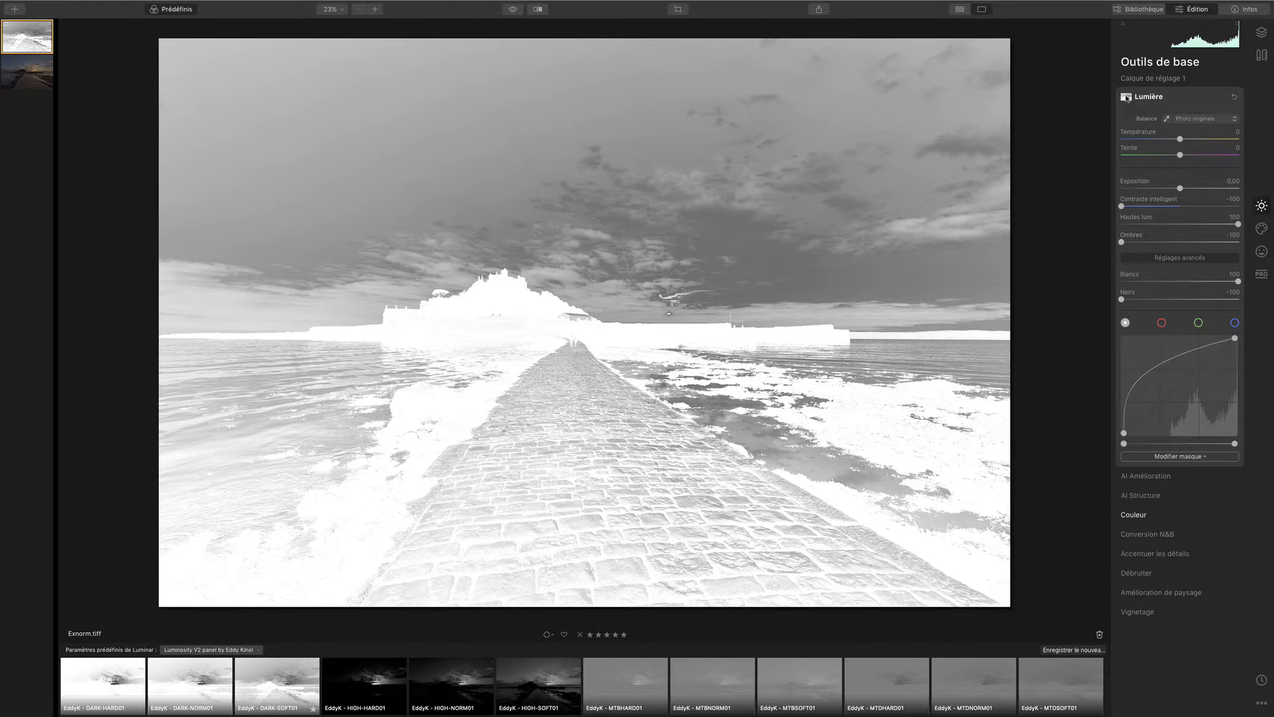
left_click(1126, 98)
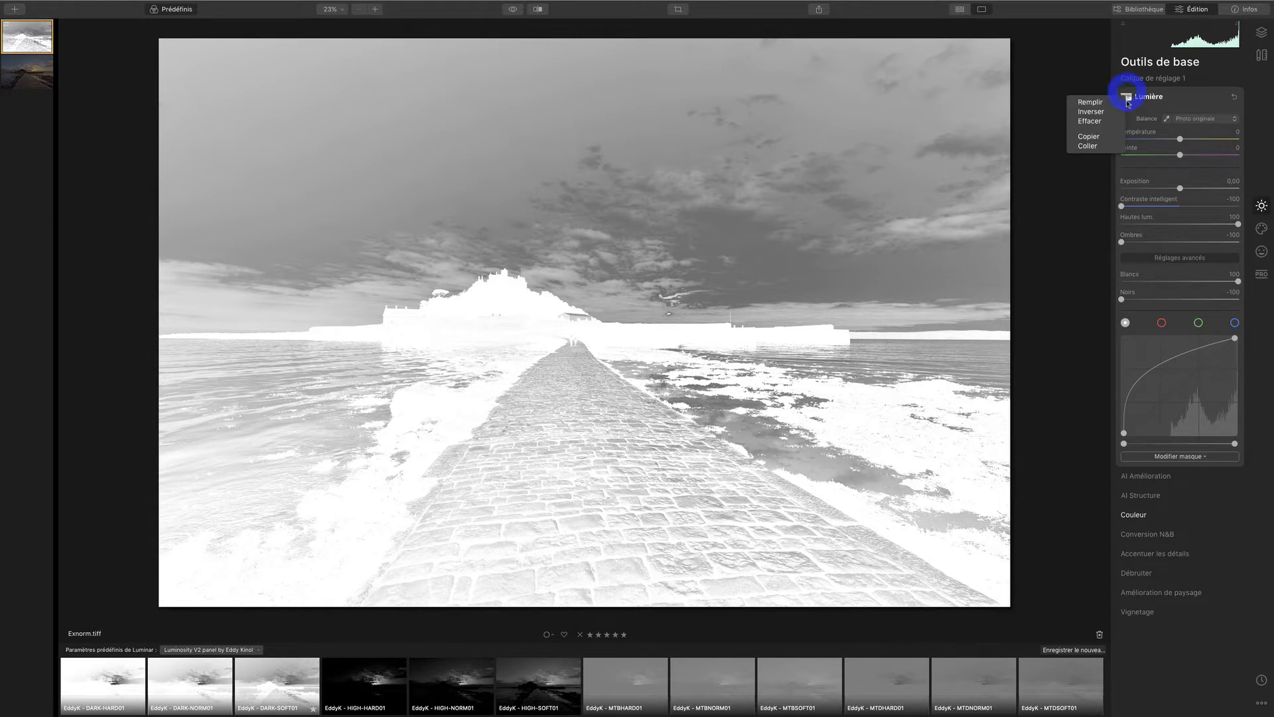
left_click(1099, 138)
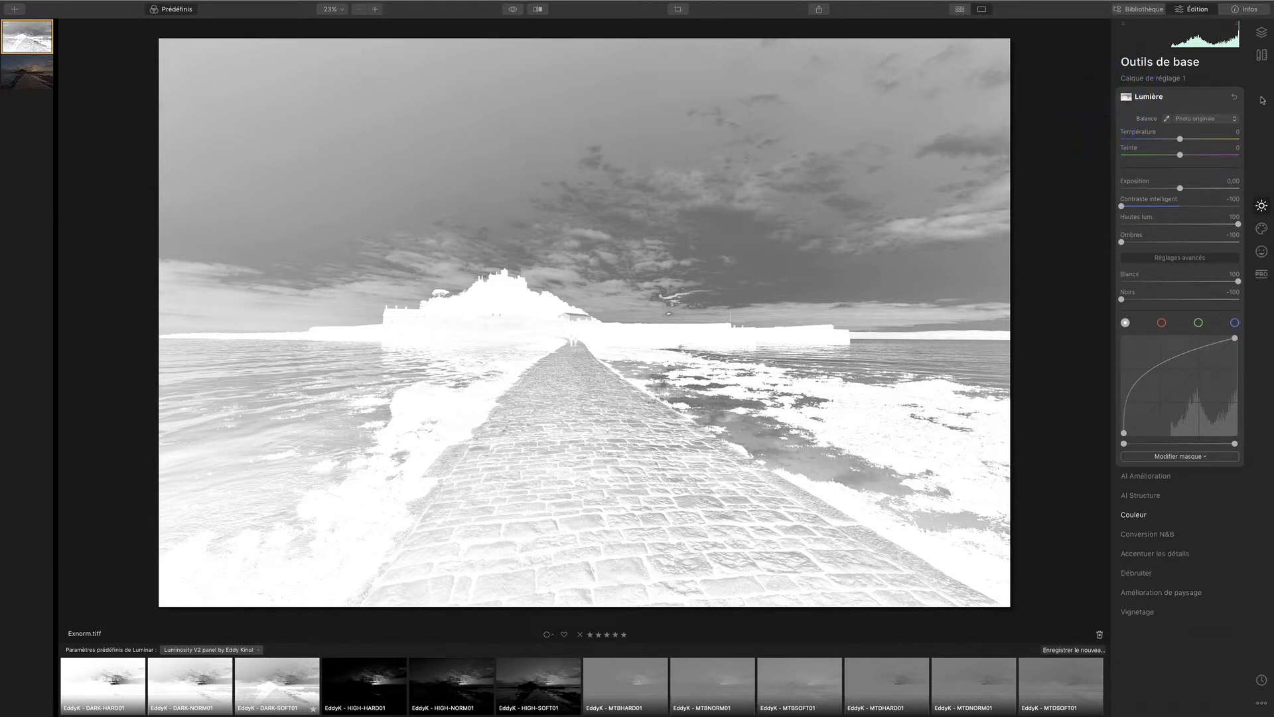
Delete the Calque de réglage 1 adjustment layer from the layer stack
left_click(1262, 34)
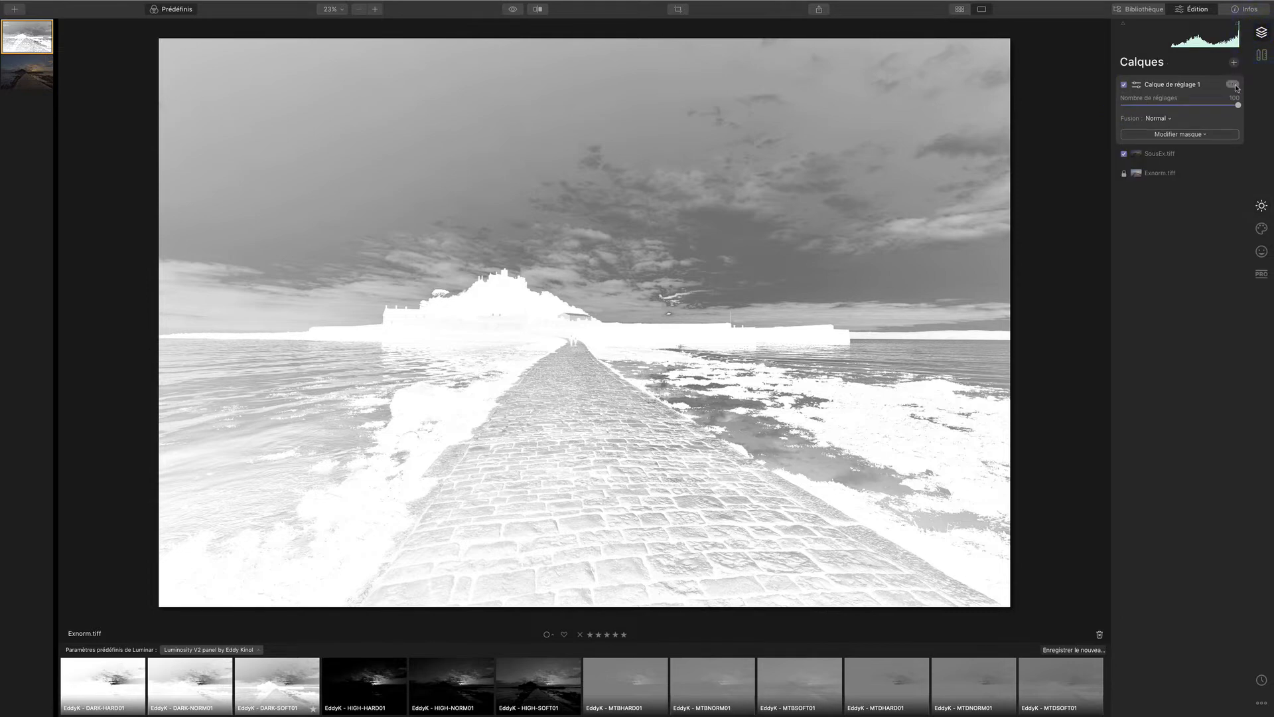
left_click(1236, 85)
left_click(1209, 105)
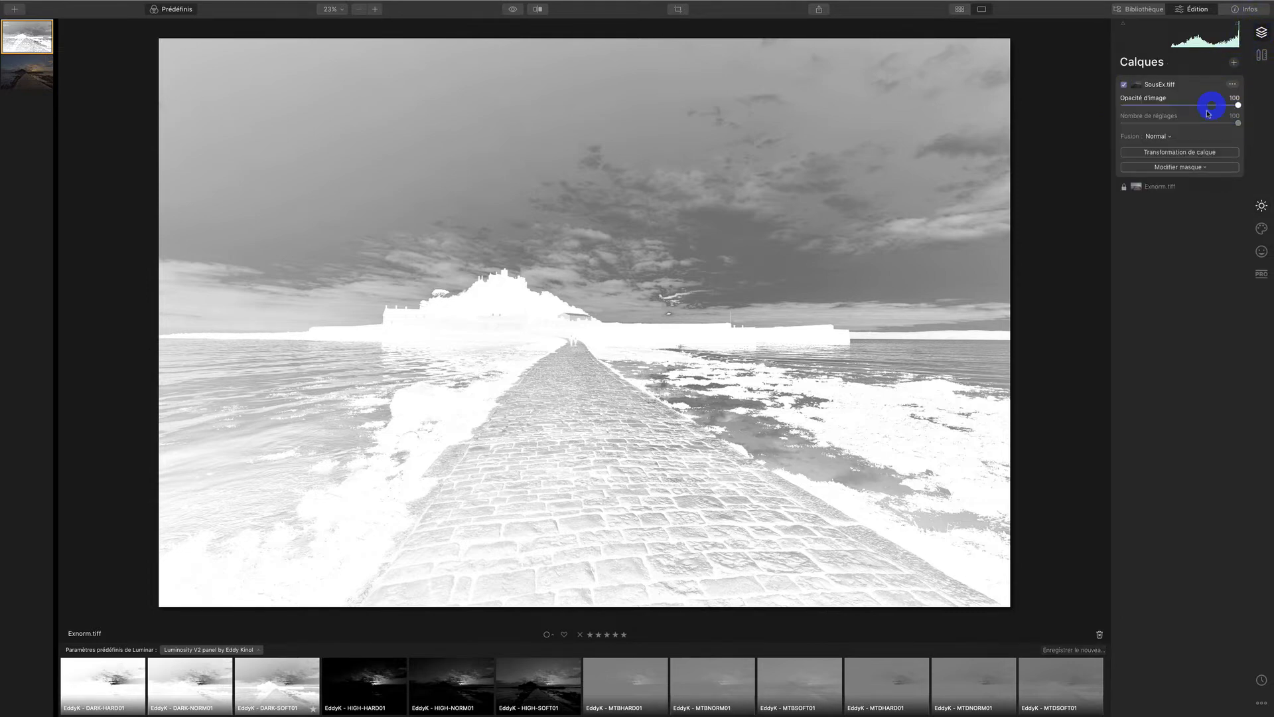
Start a brush mask on the SousEx.tiff layer with one erasing dab in the sky and paste the copied luminosity mask over it
left_click(1184, 167)
left_click(1180, 180)
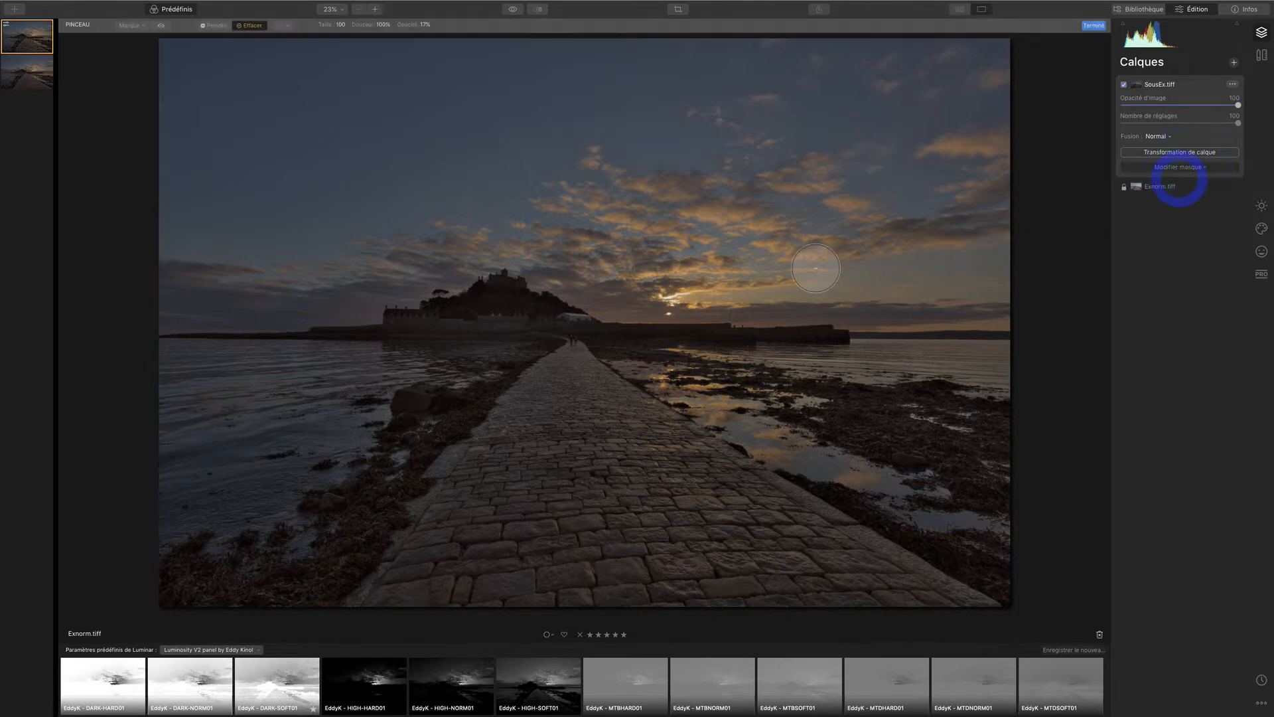
left_click(825, 279)
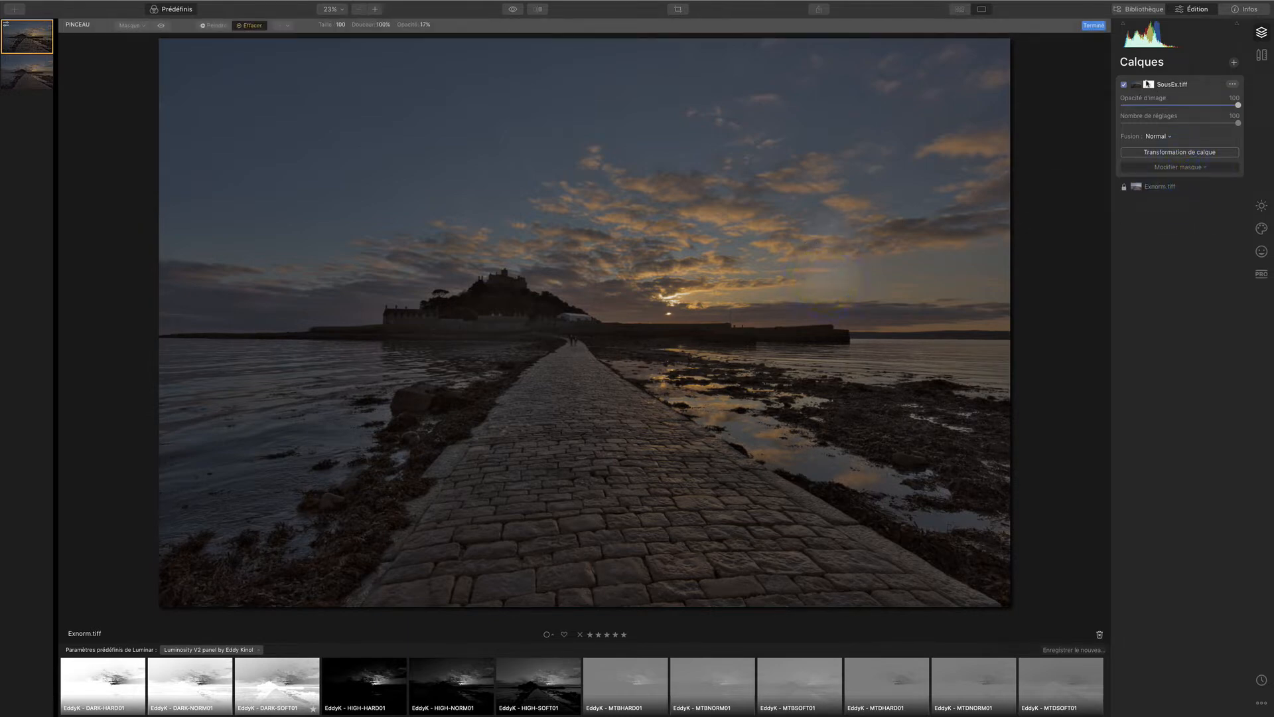
left_click(1152, 85)
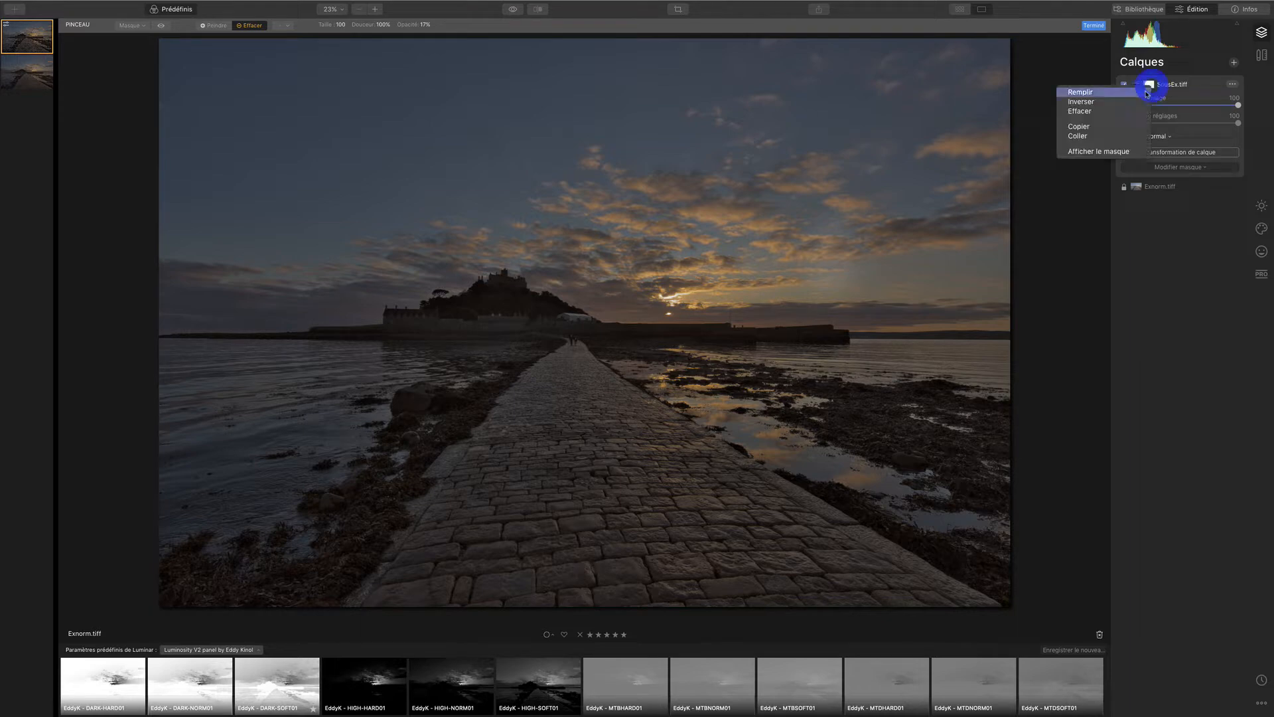
left_click(1112, 136)
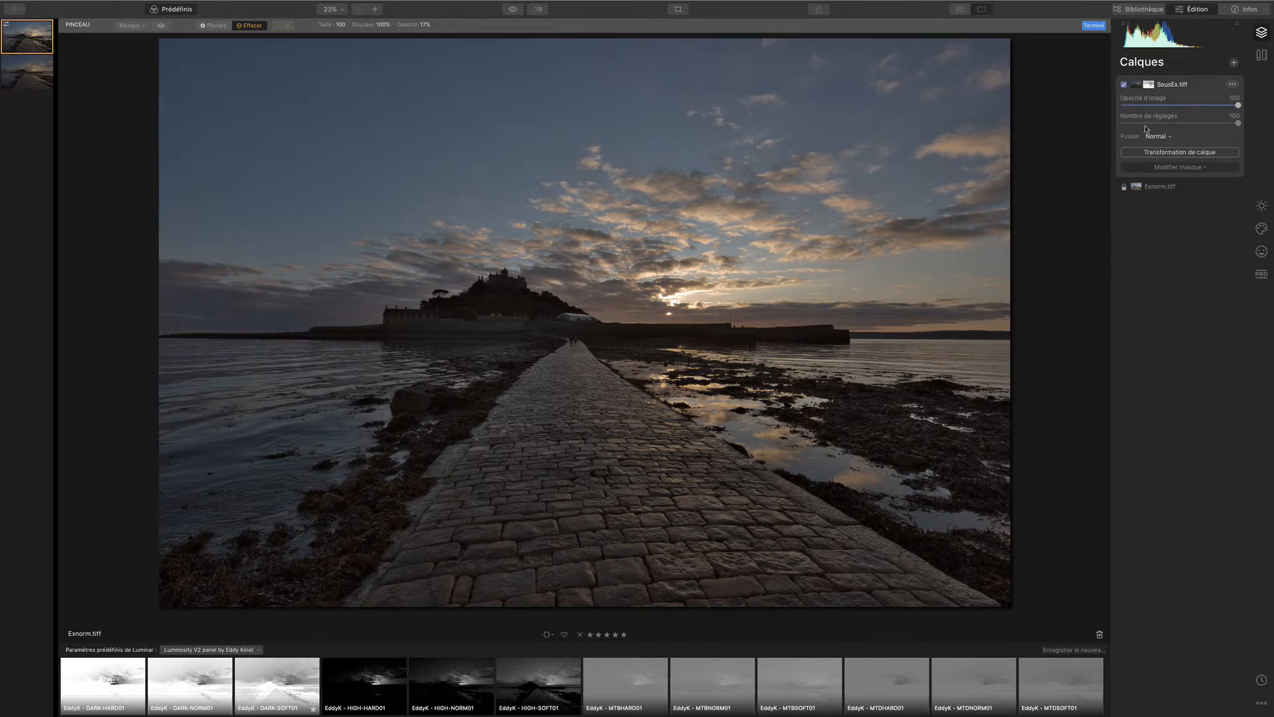
Compare the photo with the masked SousEx.tiff layer hidden and shown
left_click(1123, 85)
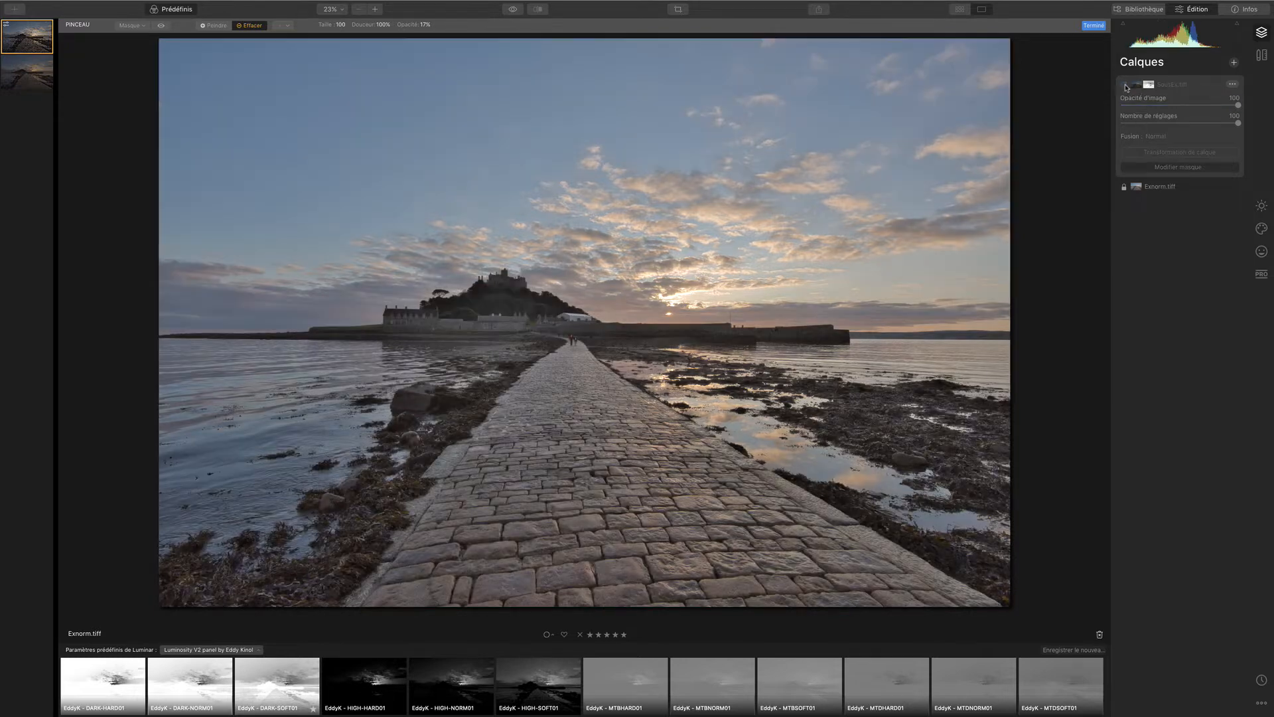
left_click(1124, 85)
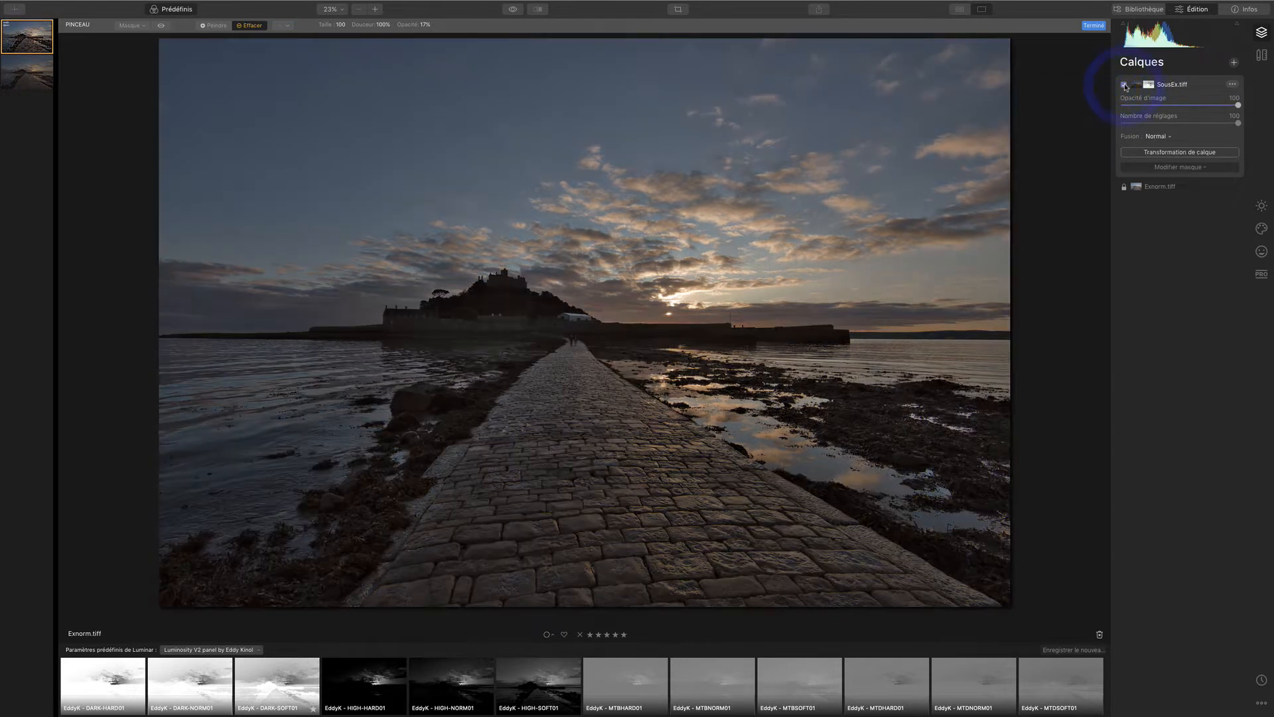
left_click(1124, 86)
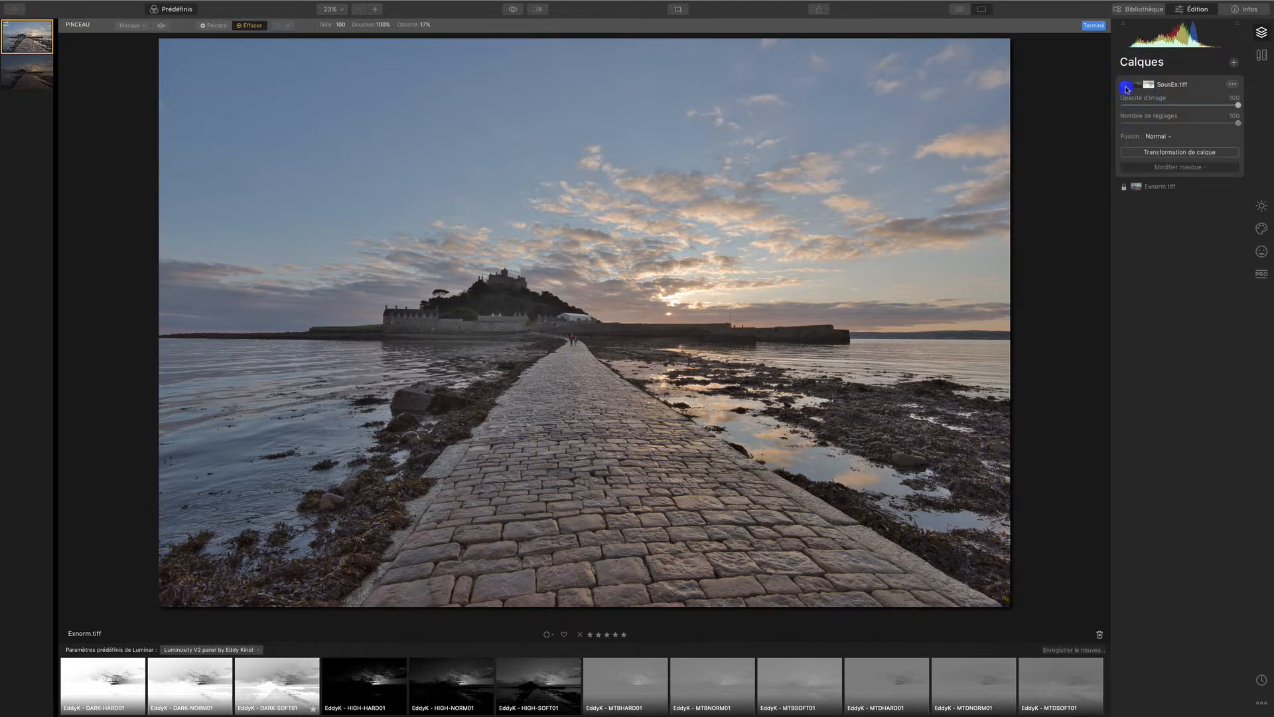
left_click(1124, 86)
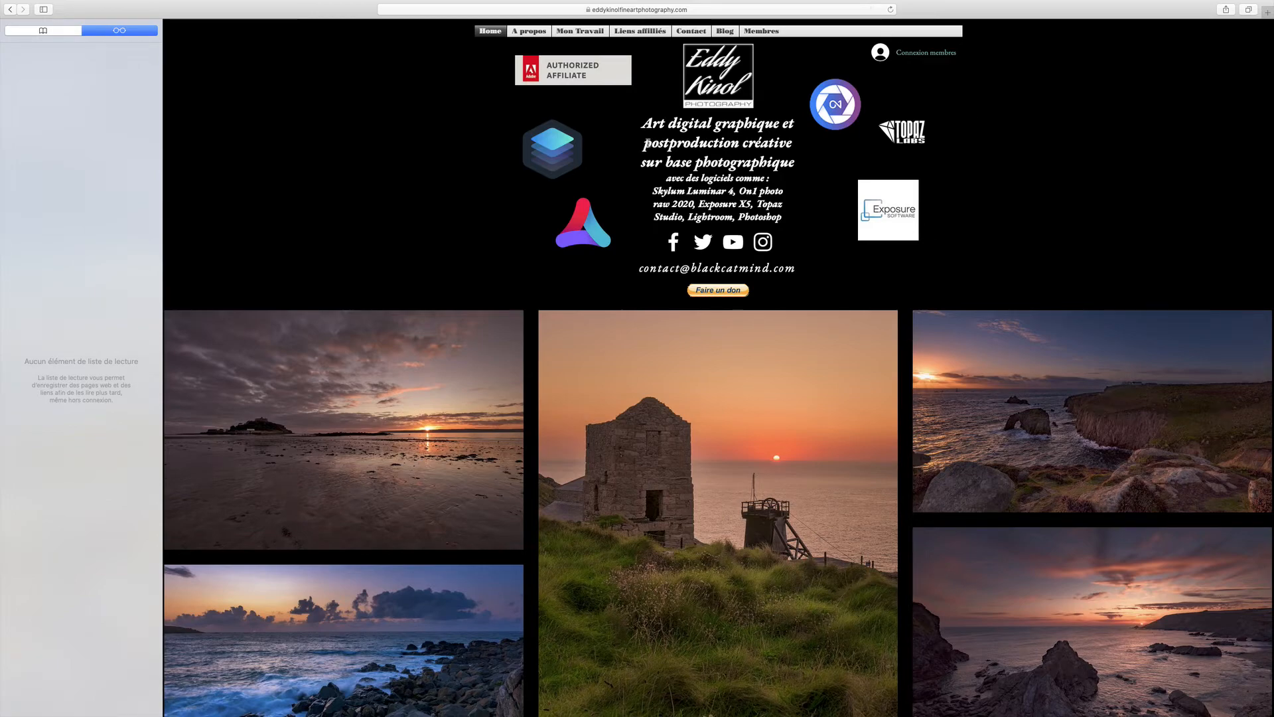
Look through the Liens affiliés page of the photography website for software links and discount codes, and return to its home page
left_click(639, 30)
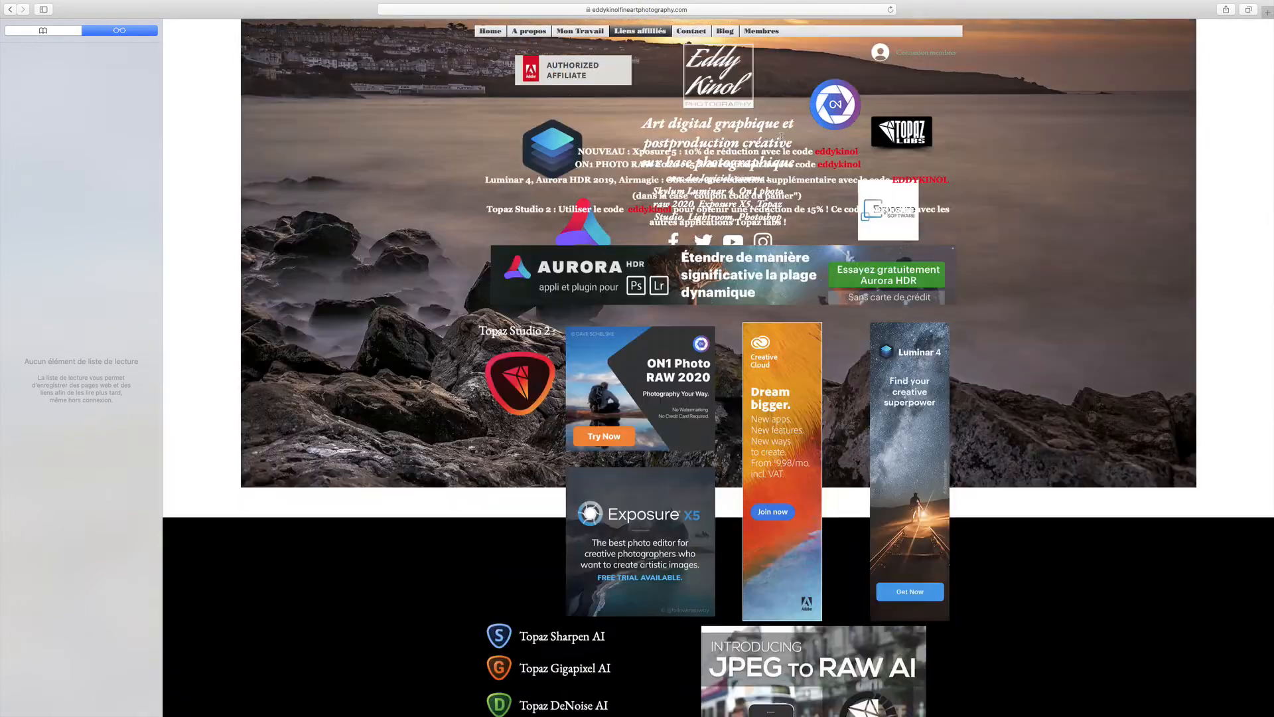
scroll(1054, 324, "down", 4)
scroll(1056, 325, "up", 4)
scroll(1055, 325, "down", 9)
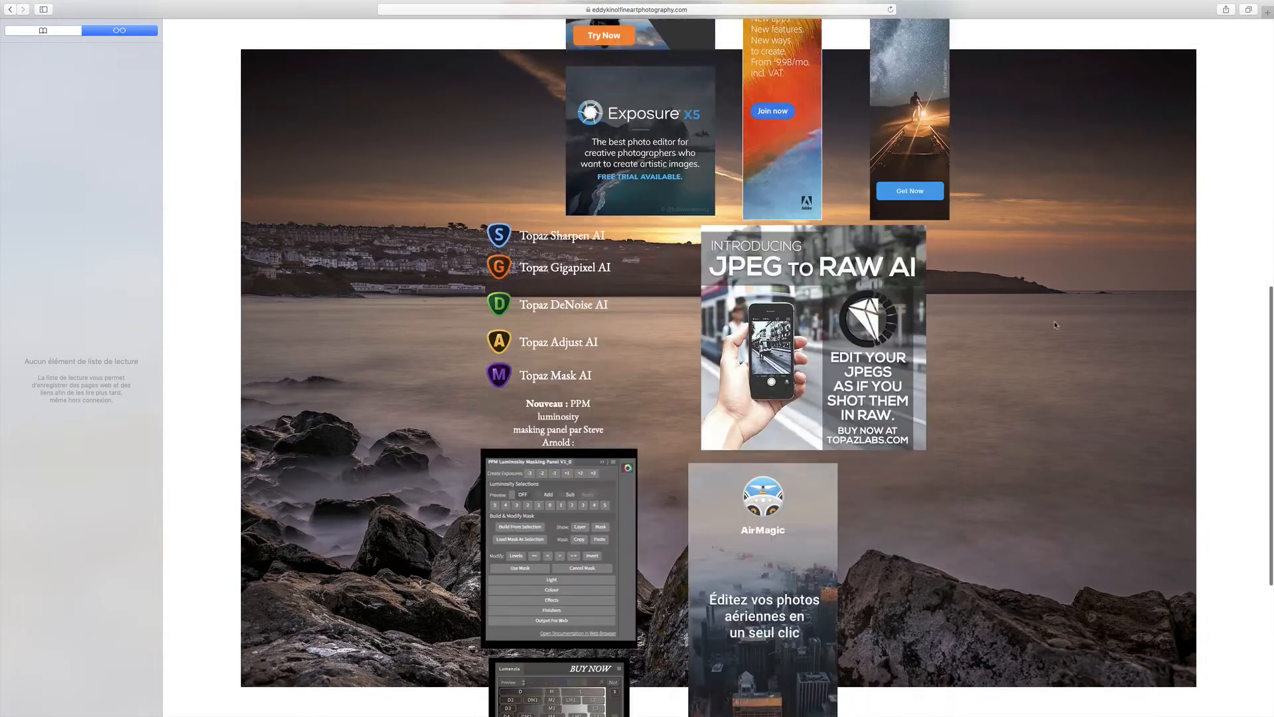
scroll(1056, 325, "up", 3)
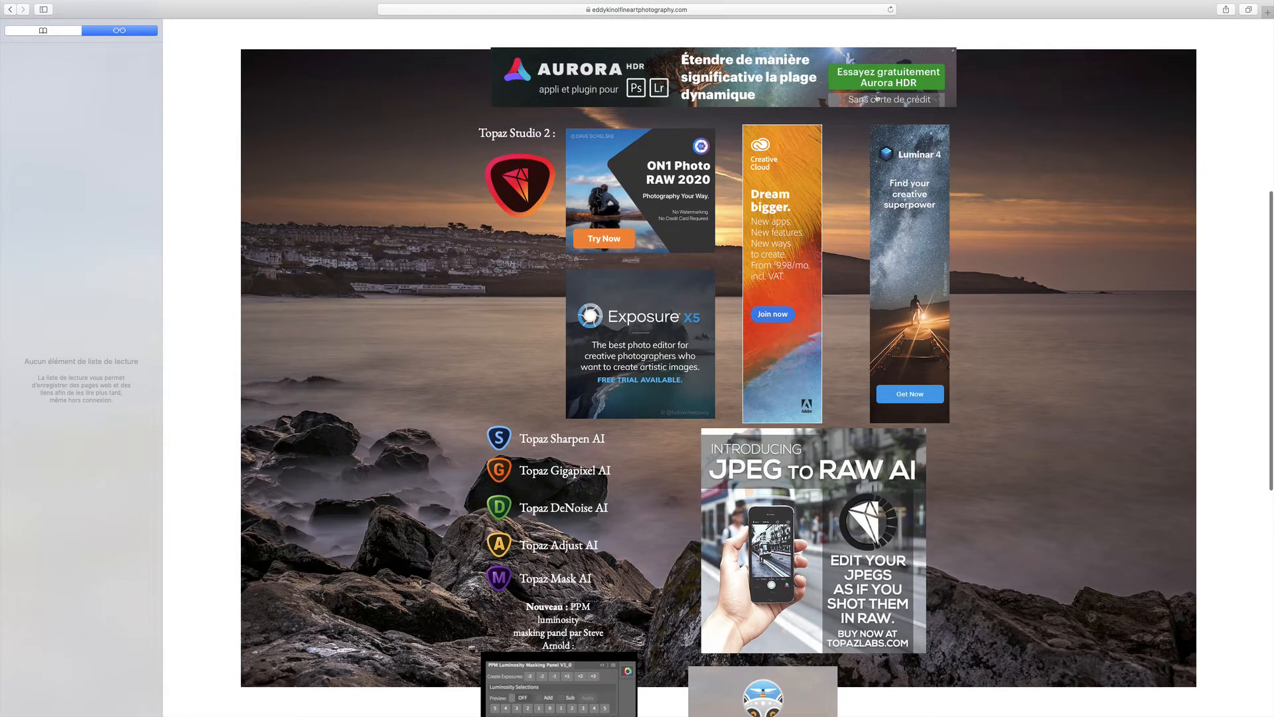
scroll(1008, 388, "up", 6)
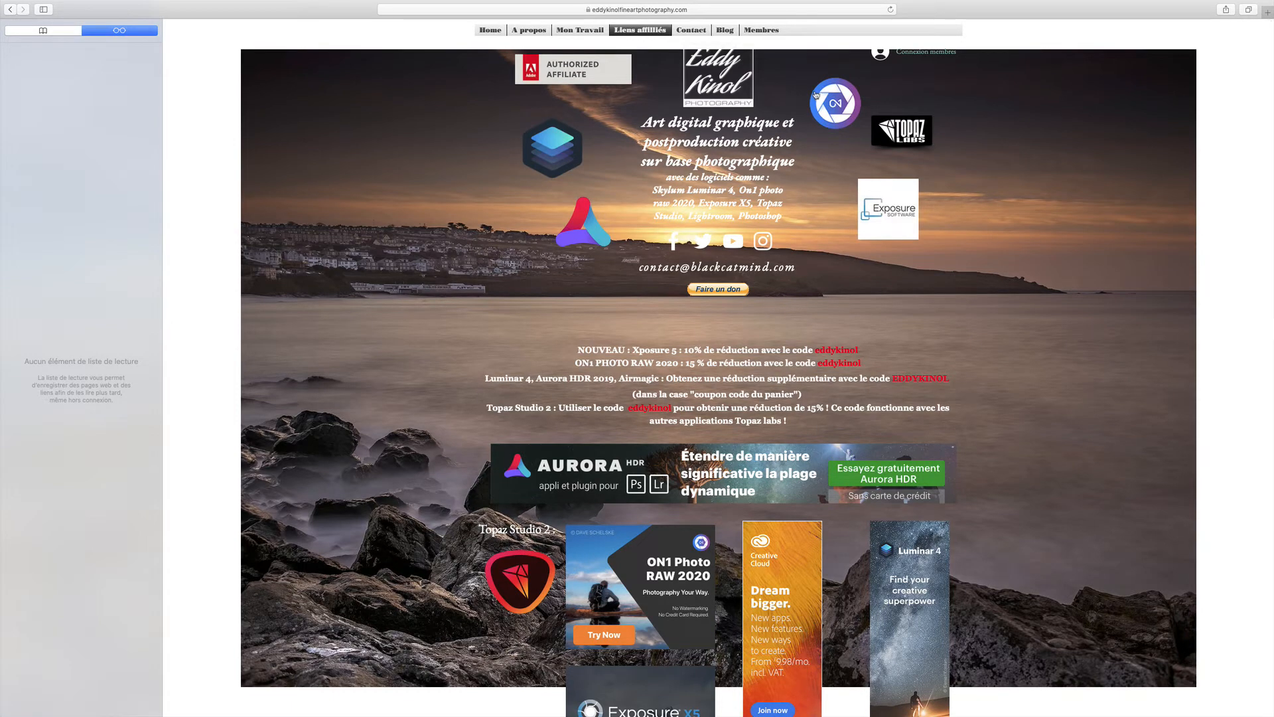
left_click(490, 30)
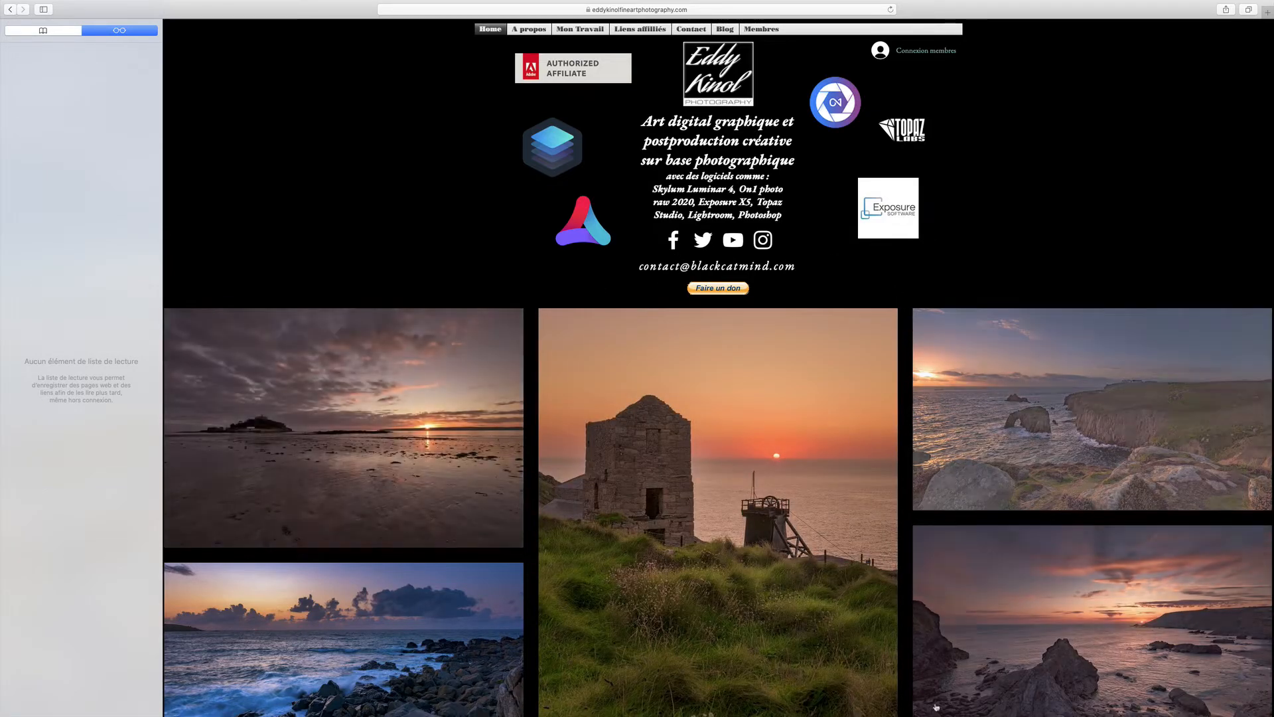
Switch back to Luminar, finish the brush mask editing and check the blend by toggling the SousEx.tiff layer's visibility
mouse_move(806, 711)
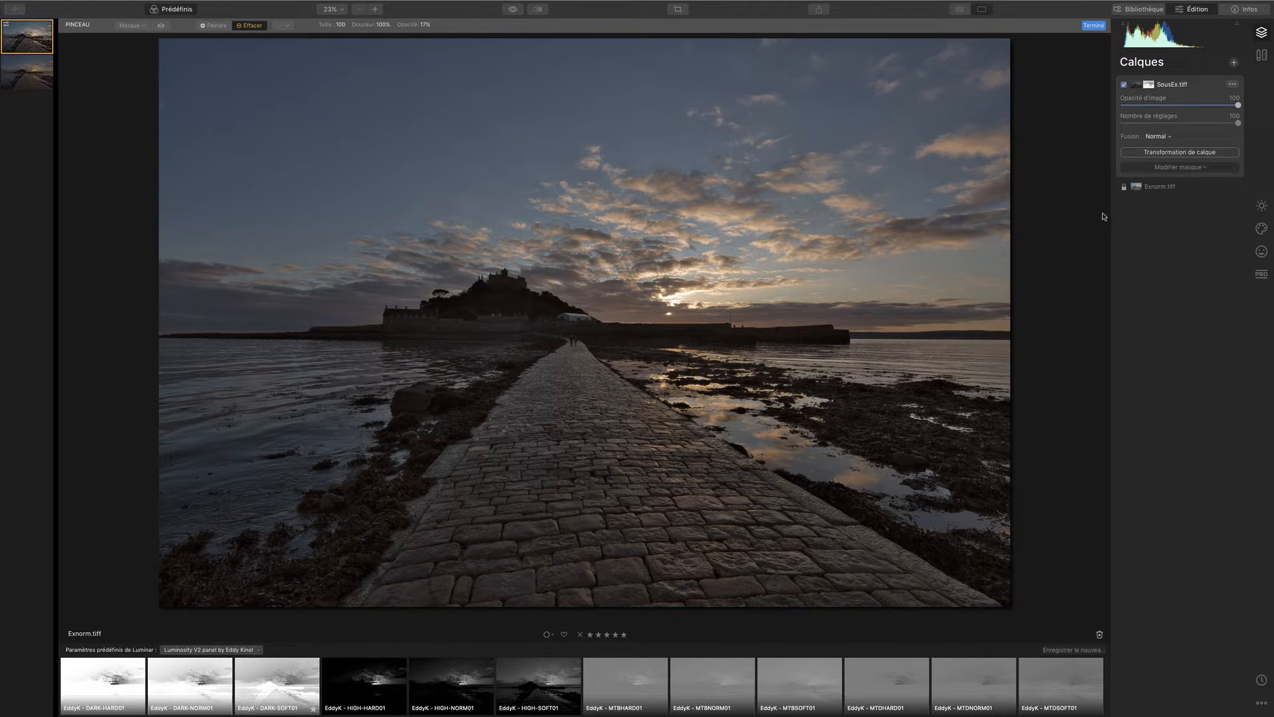
left_click(1123, 85)
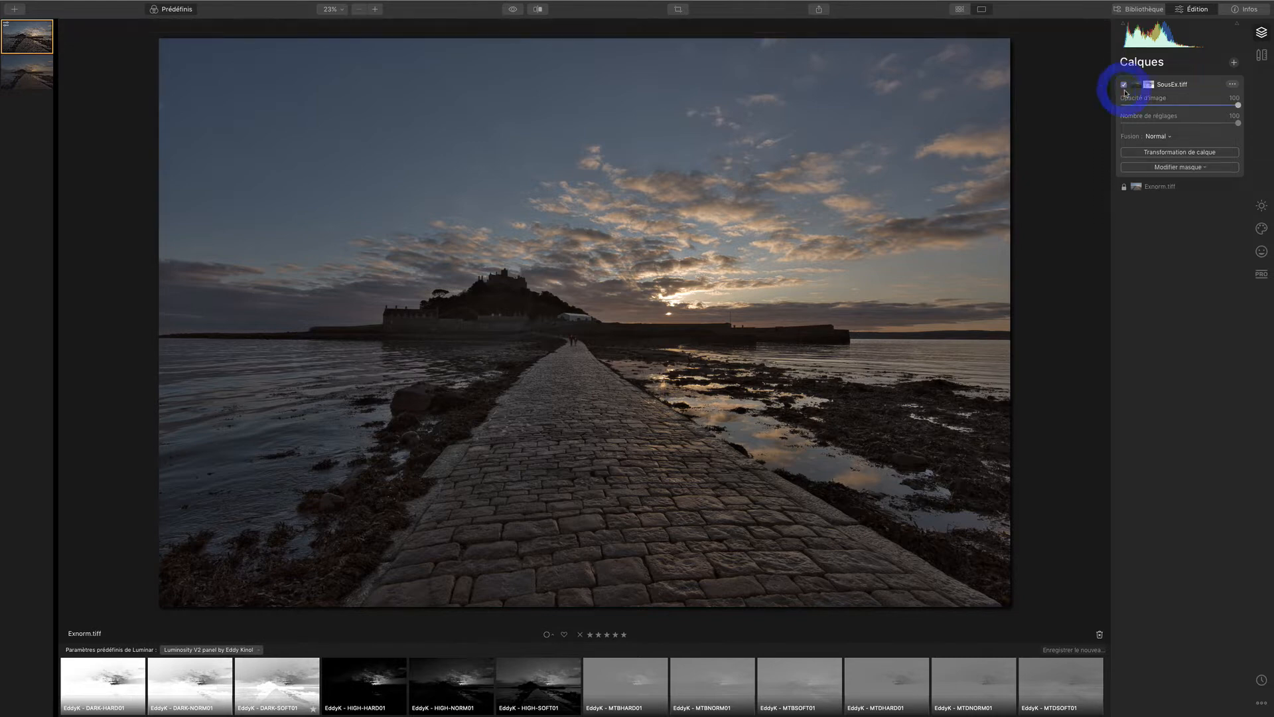
left_click(1123, 85)
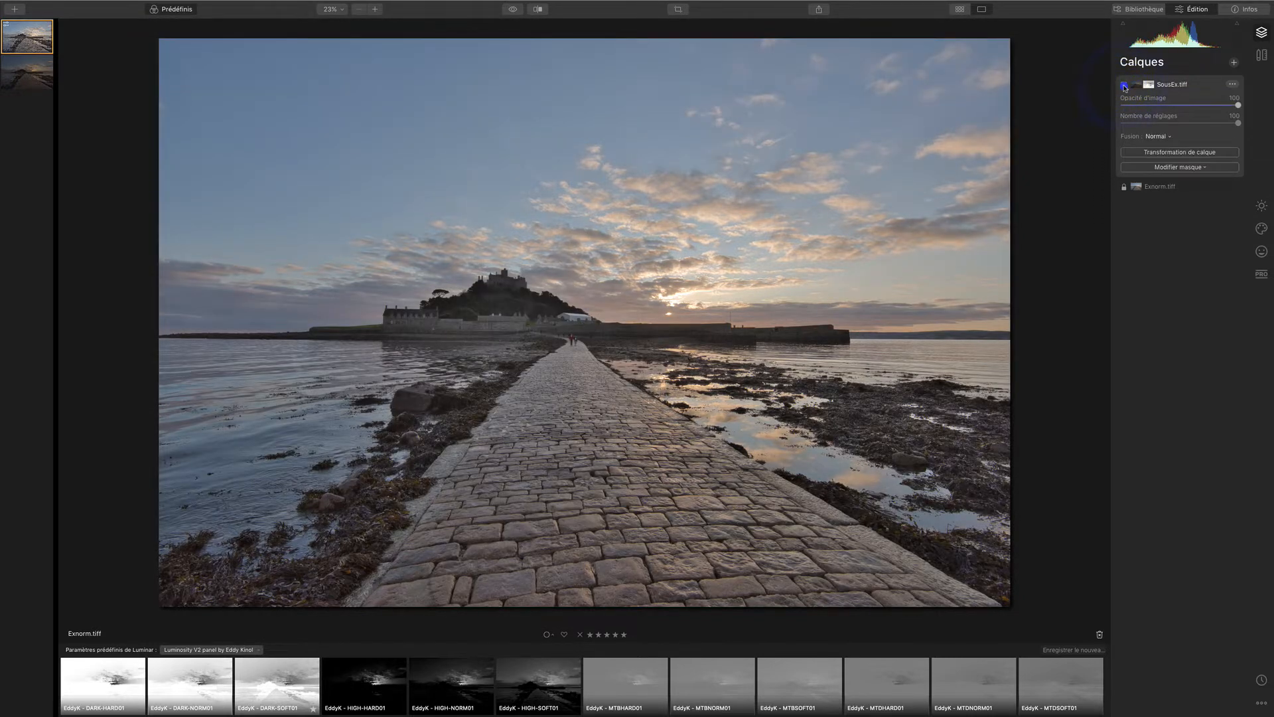
left_click(1124, 85)
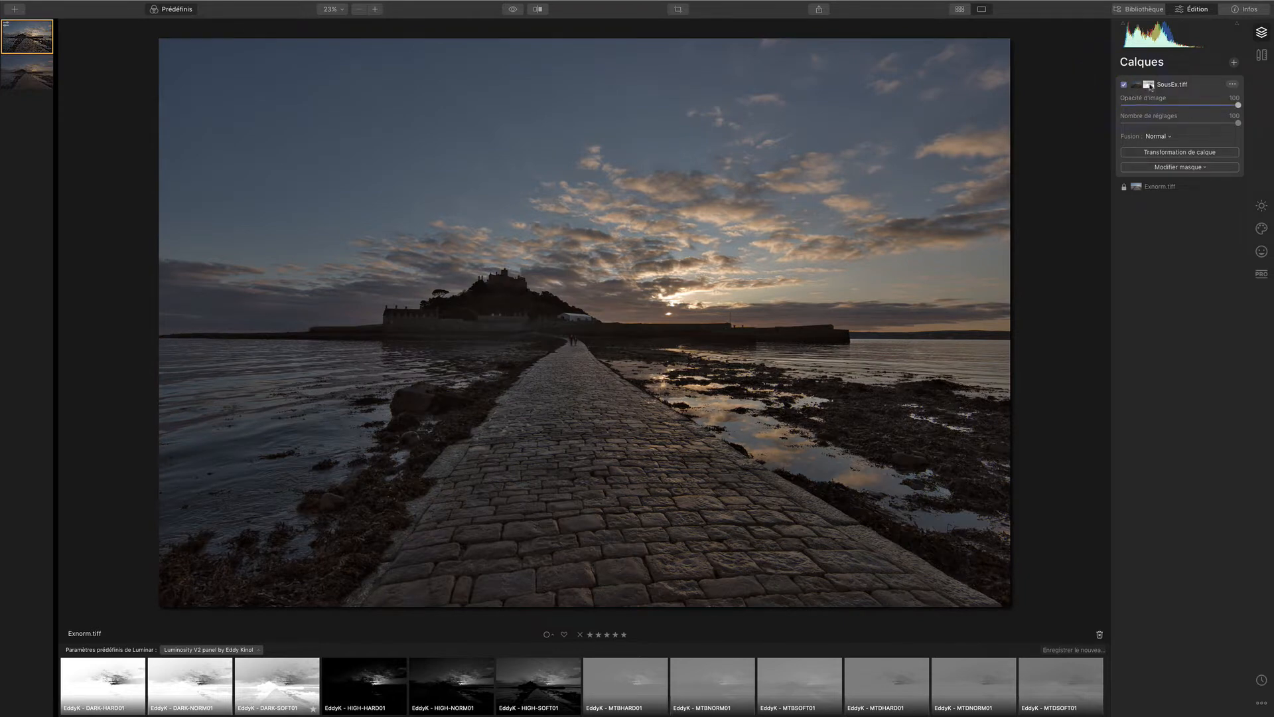
Compare the blended photo with the SousEx.tiff layer's mask disabled and enabled
key("shift")
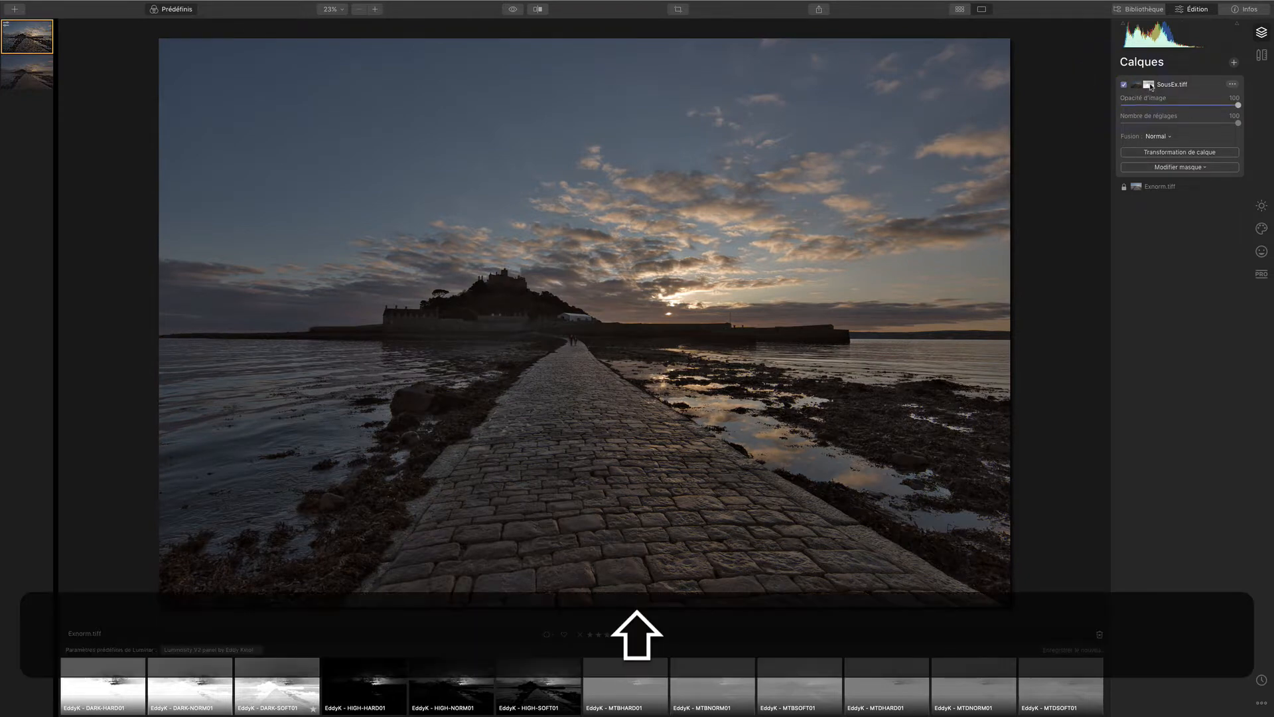
left_click(1150, 85, "shift")
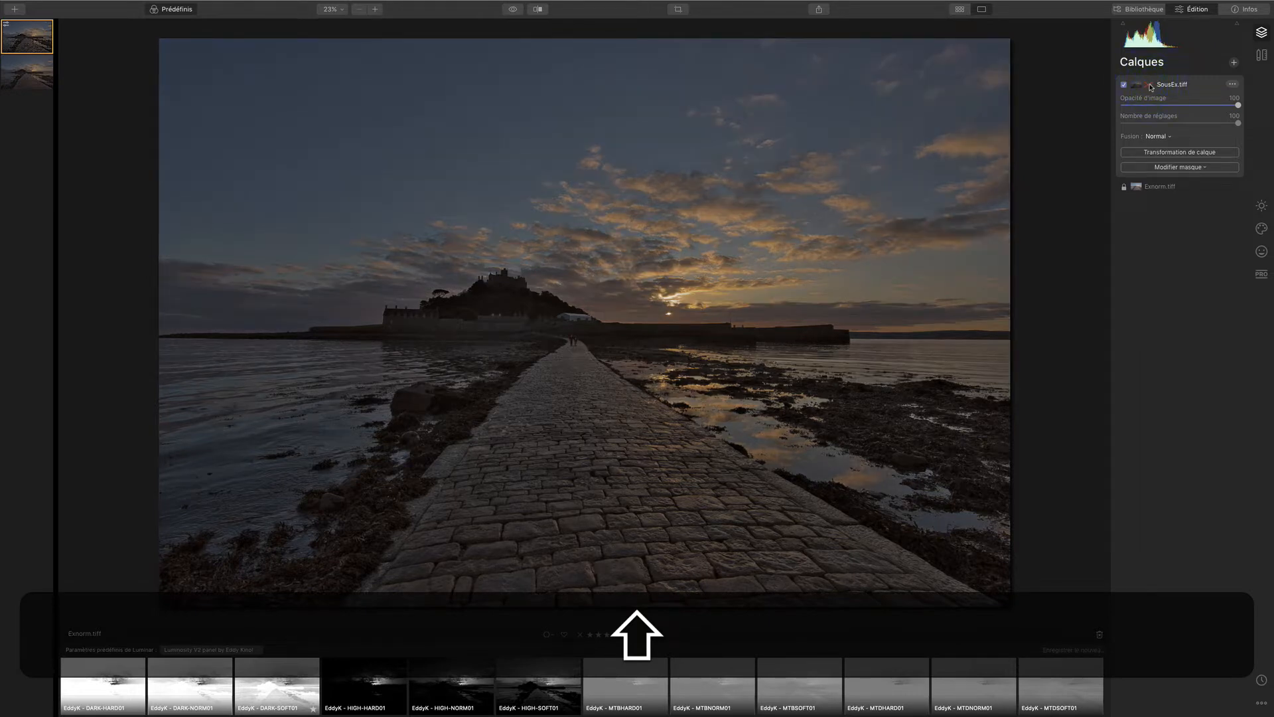
left_click(1150, 86, "shift")
left_click(1150, 85, "shift")
left_click(1150, 85, "shift")
left_click(1150, 86, "shift")
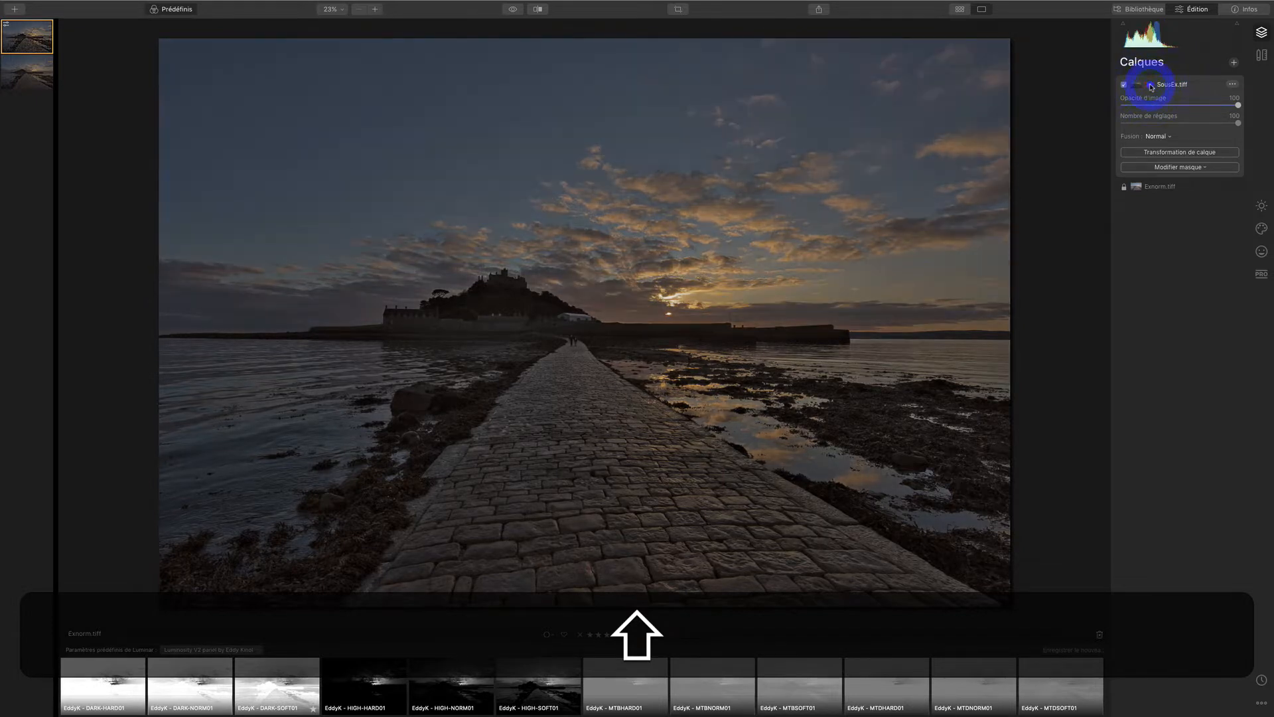
left_click(1149, 86, "shift")
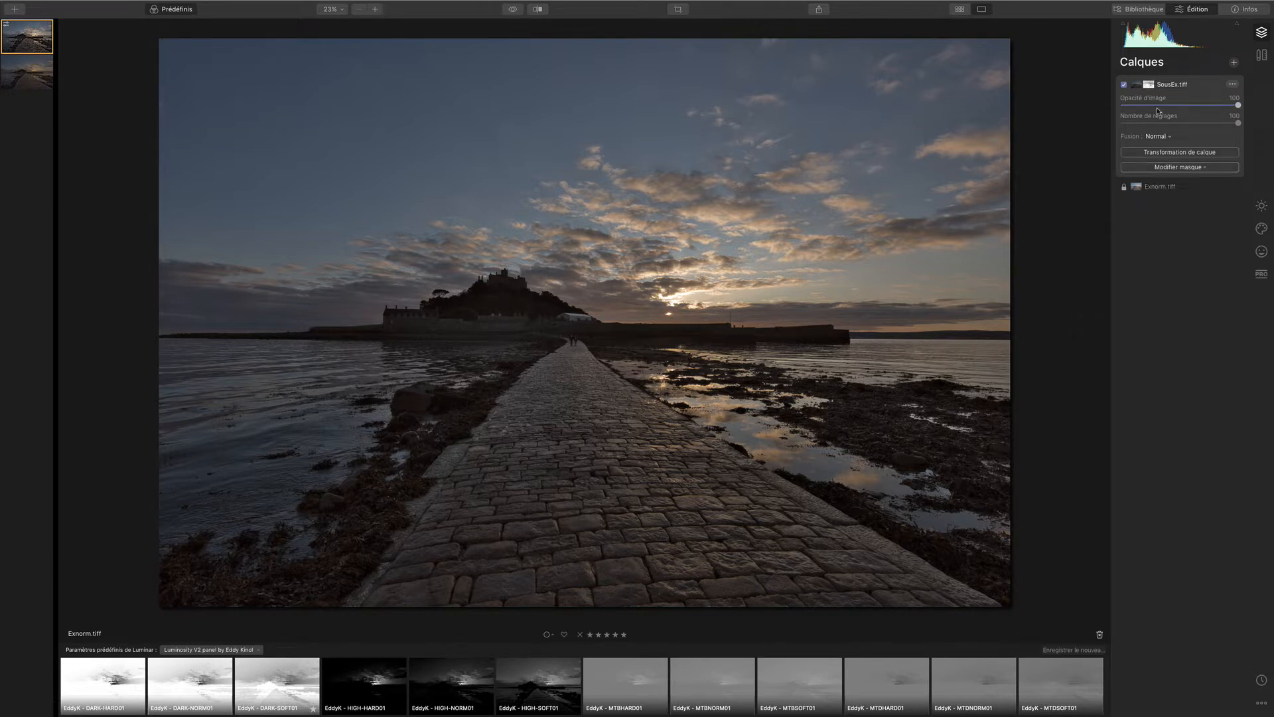
Reopen the SousEx.tiff layer mask with the brush, inspect its red overlay and set the brush to erase at a lower opacity
left_click(1174, 167)
left_click(1165, 183)
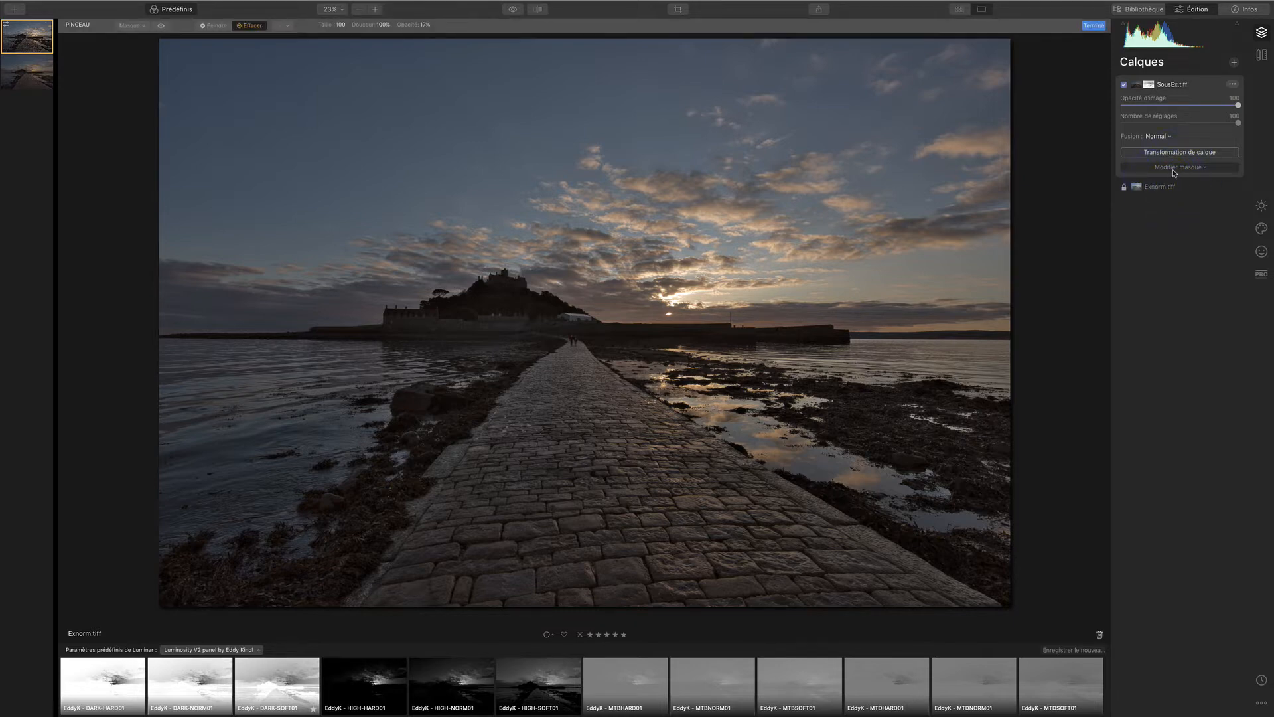
left_click(161, 26)
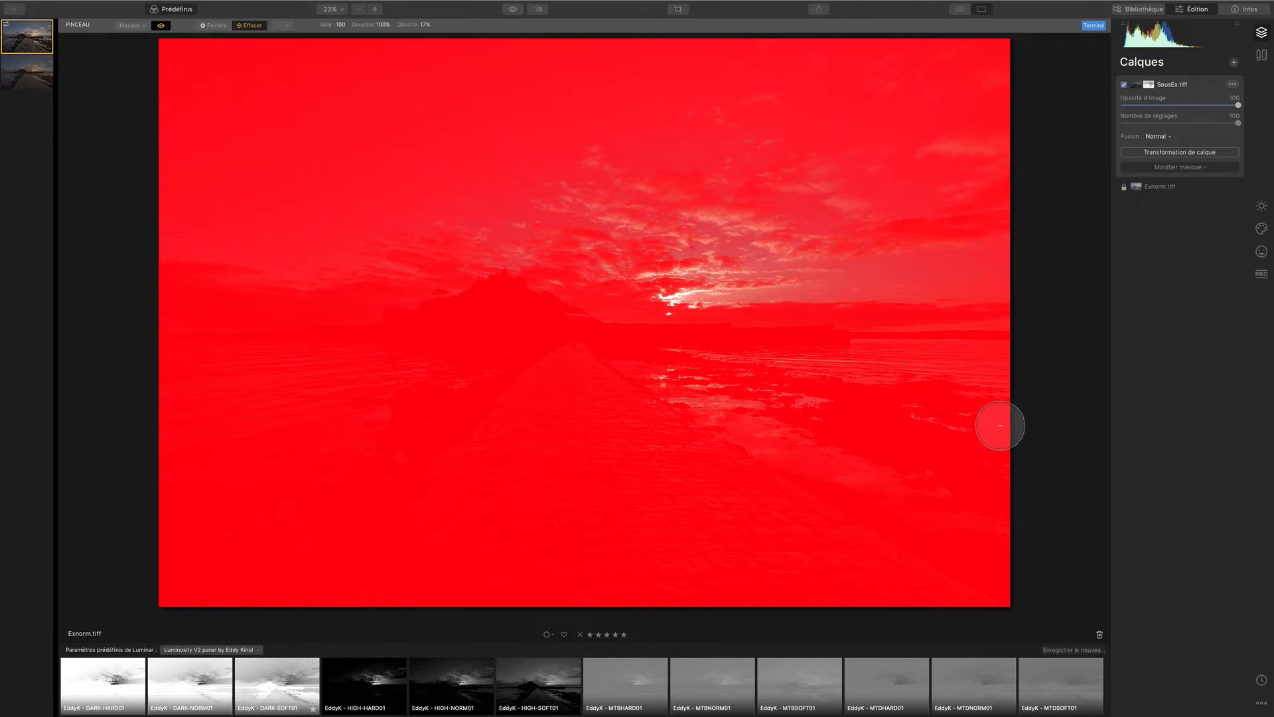
left_click(160, 27)
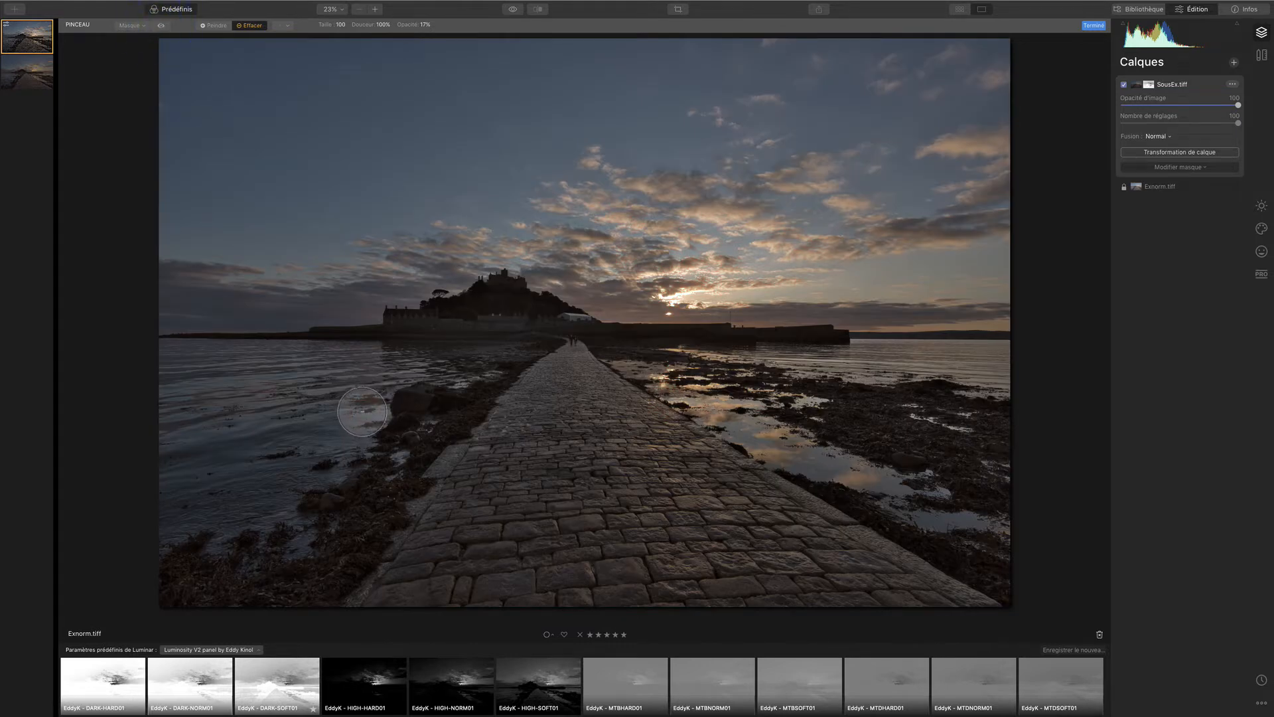
left_click(160, 25)
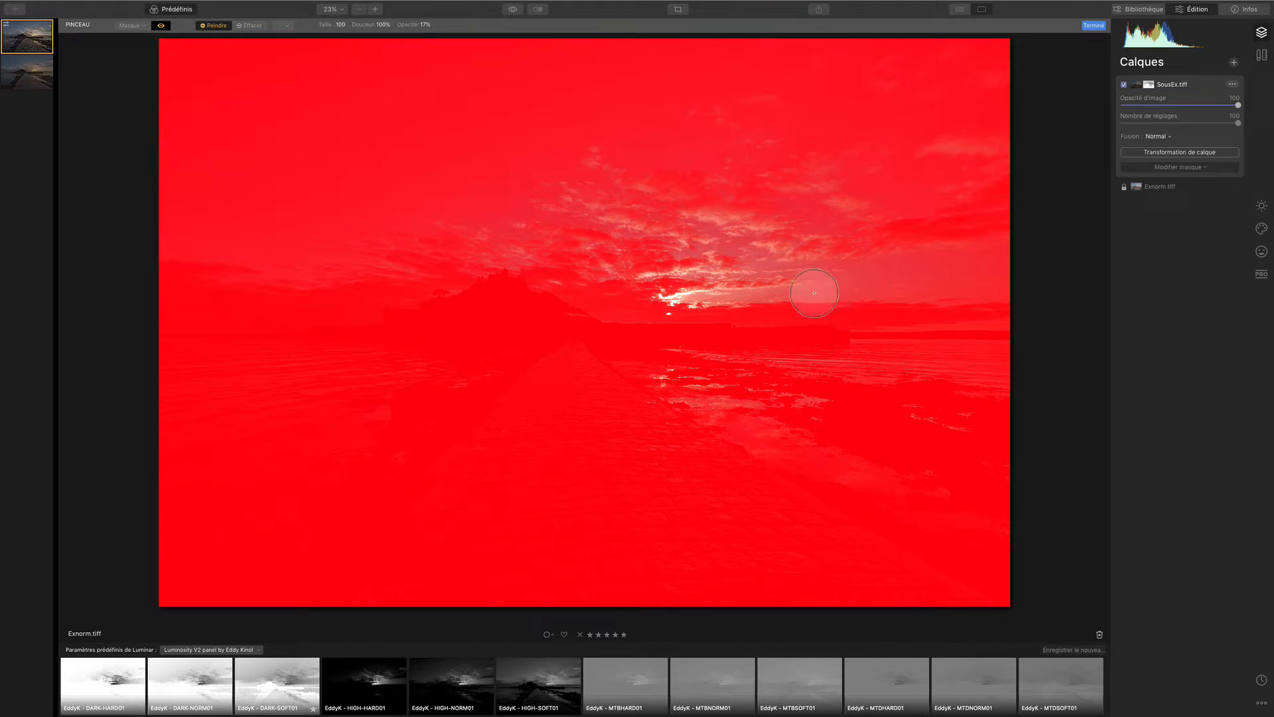
left_click(161, 24)
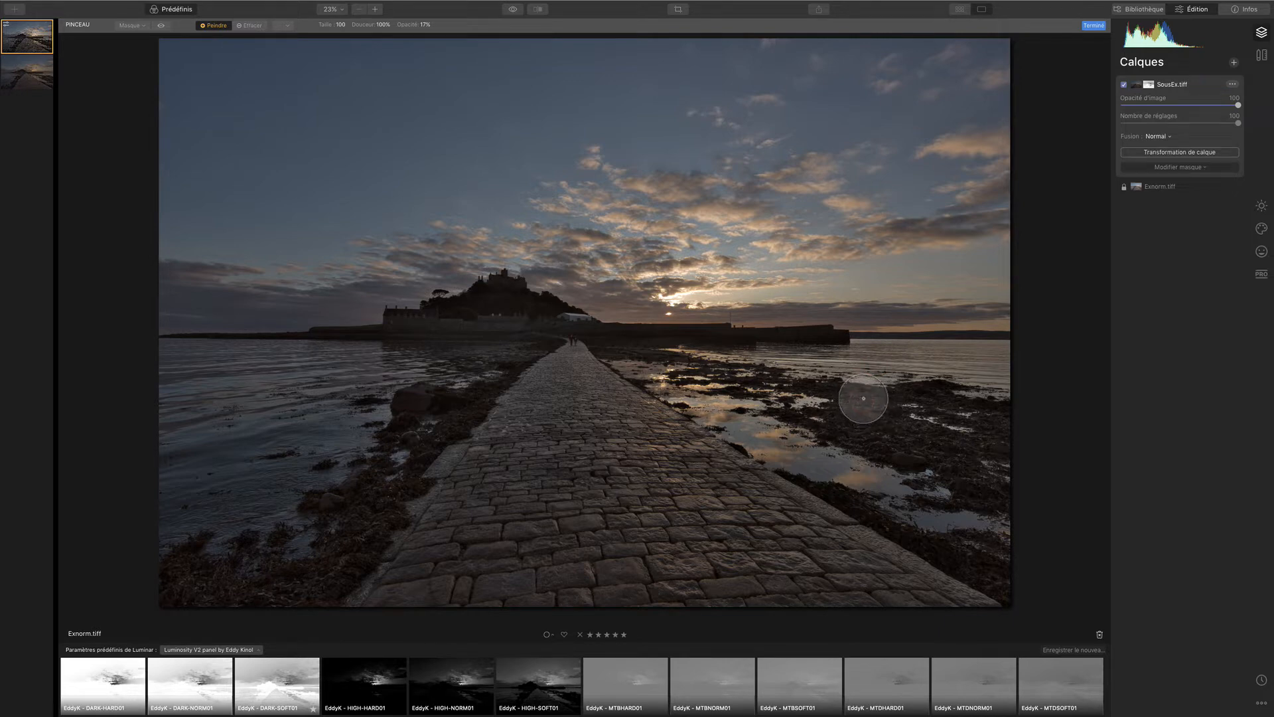
left_click(161, 26)
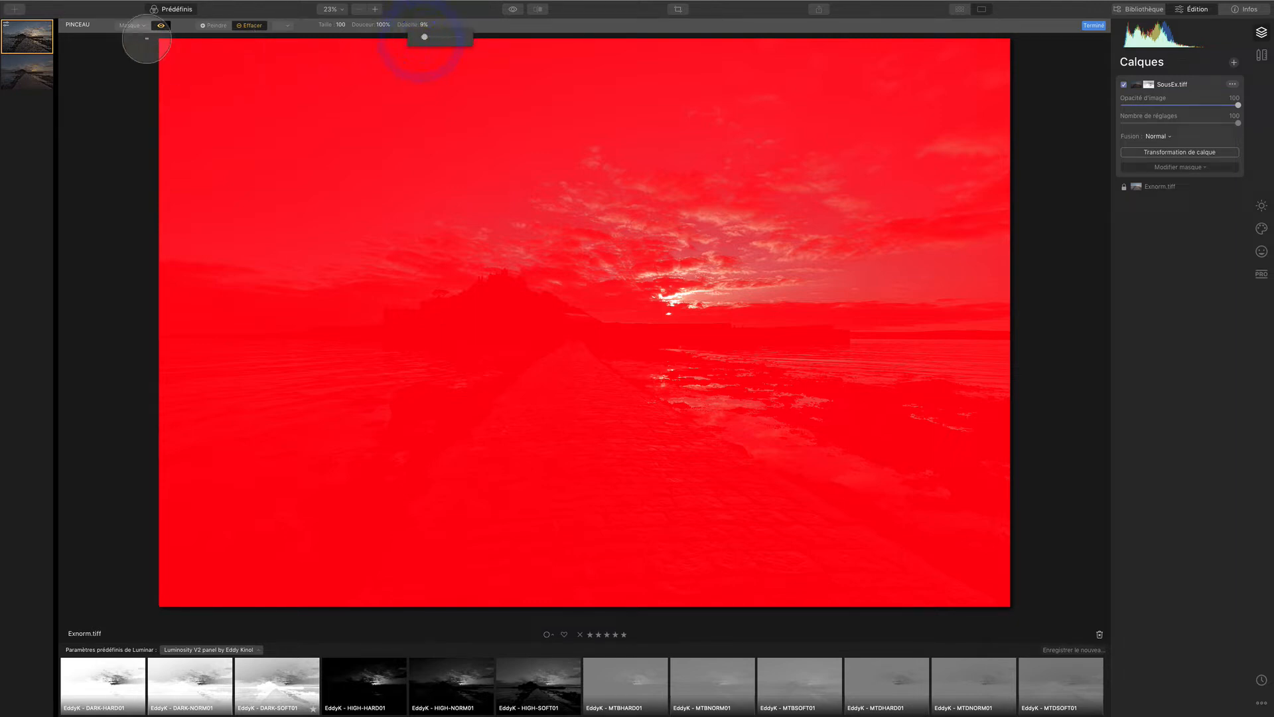
left_click(161, 27)
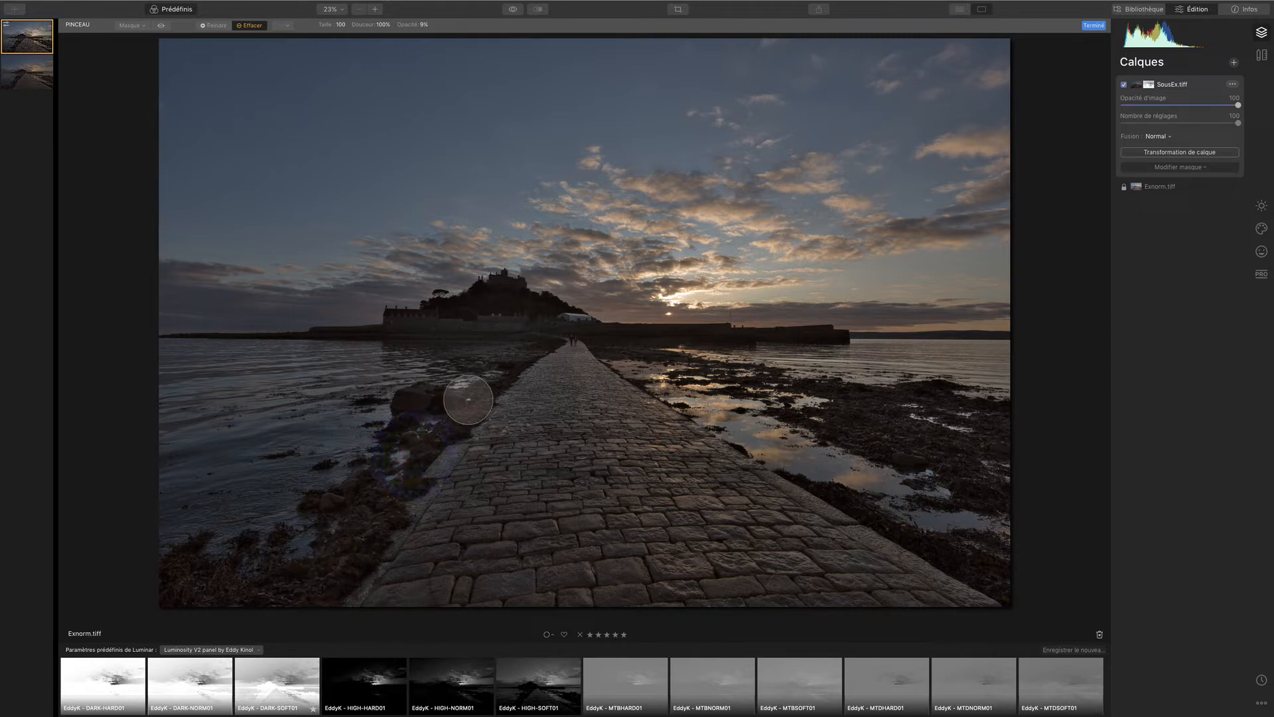
Erase the SousEx.tiff mask with size 100 strokes along the rocky shore left of the causeway and over the paving stones
left_click_drag(468, 400, 523, 353)
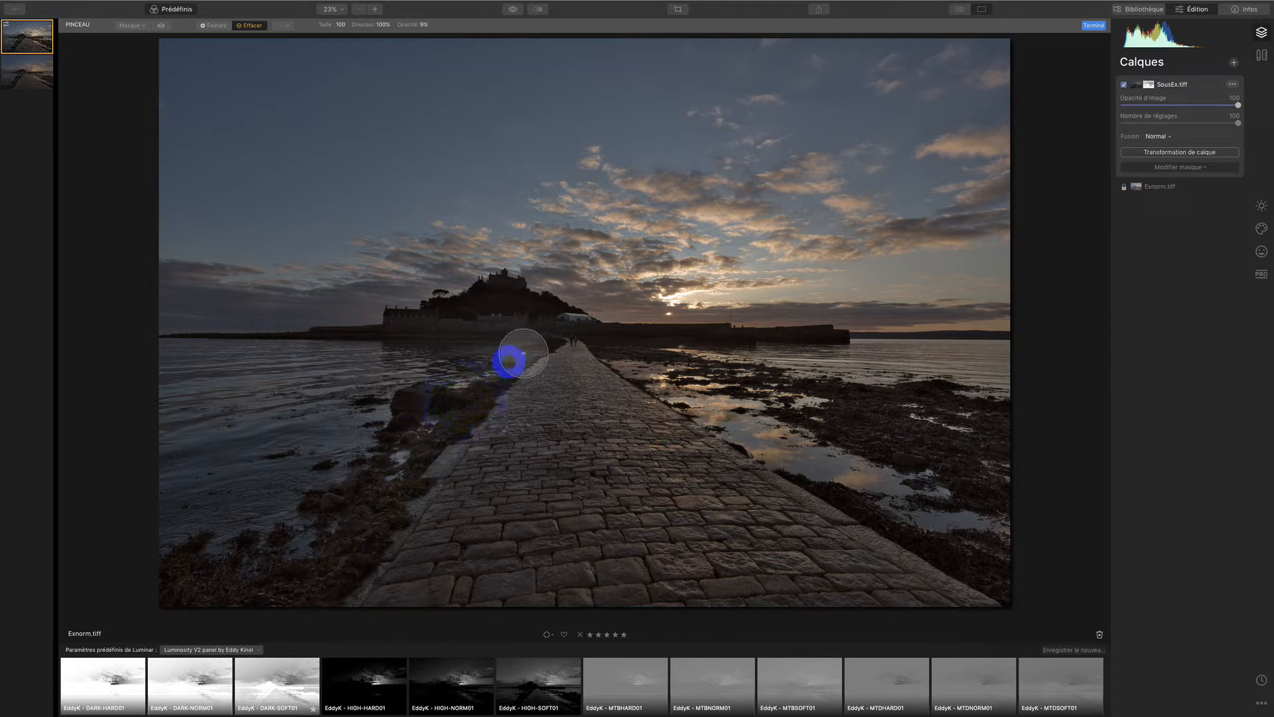
left_click_drag(443, 412, 293, 534)
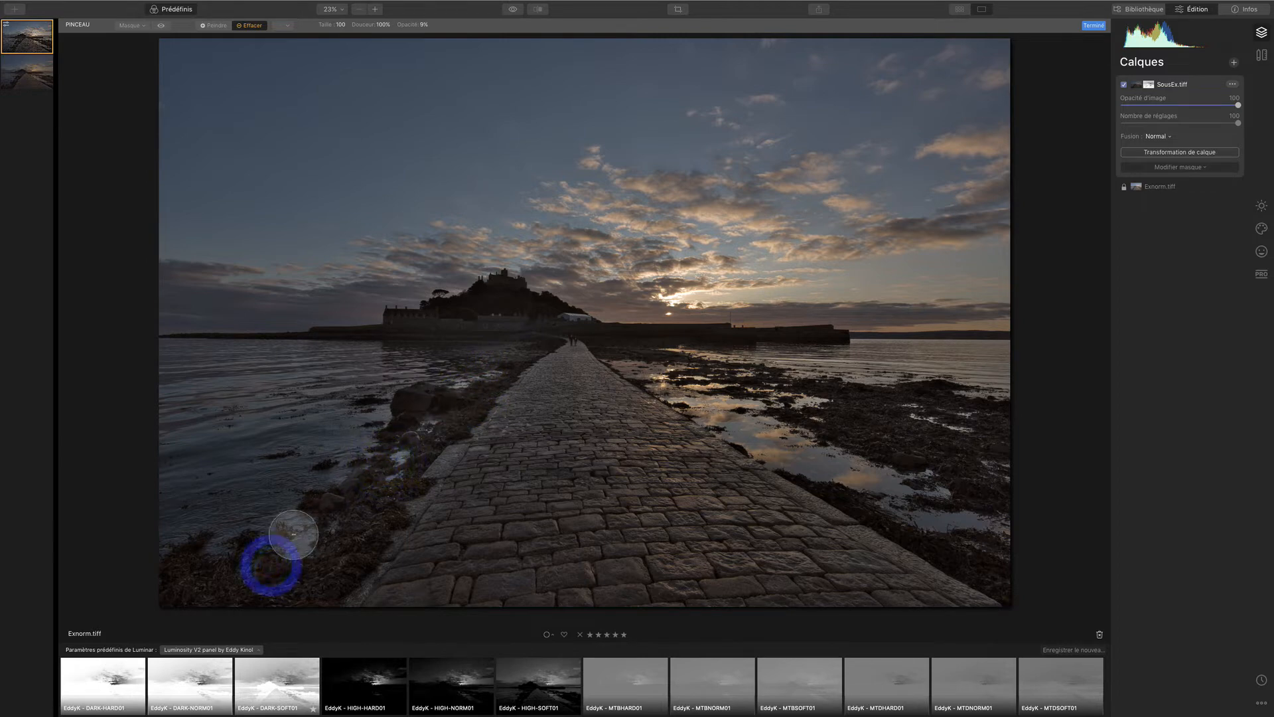
left_click_drag(466, 464, 465, 513)
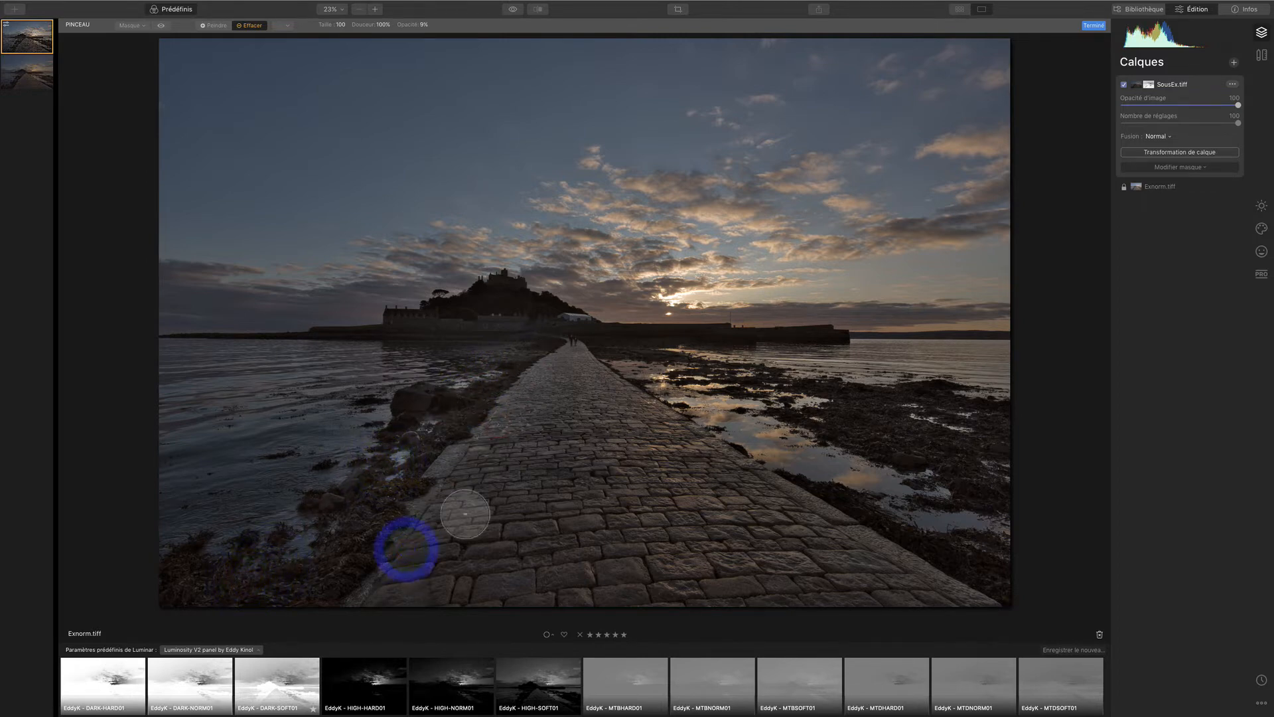
left_click_drag(497, 600, 551, 412)
left_click_drag(551, 583, 573, 369)
left_click_drag(580, 532, 576, 410)
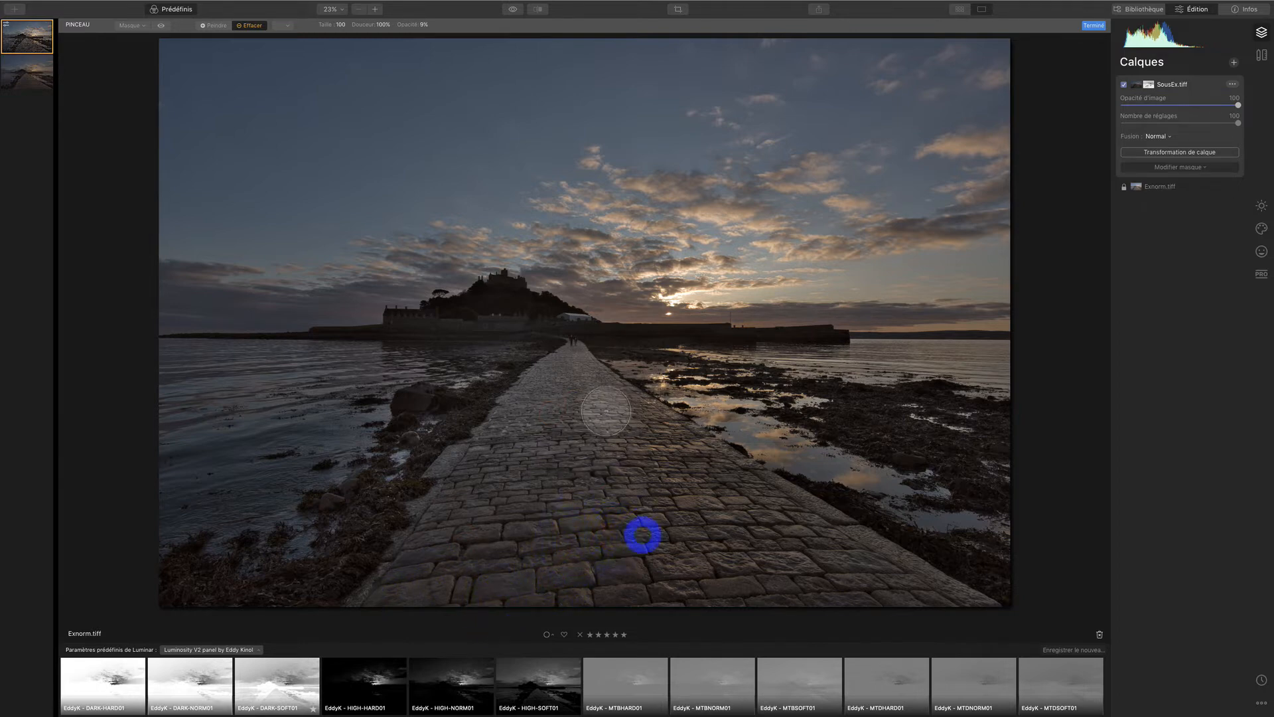
left_click_drag(631, 508, 617, 428)
mouse_move(682, 589)
left_mouse_down()
mouse_move(655, 448)
mouse_move(627, 394)
left_mouse_up()
left_click_drag(769, 572, 741, 518)
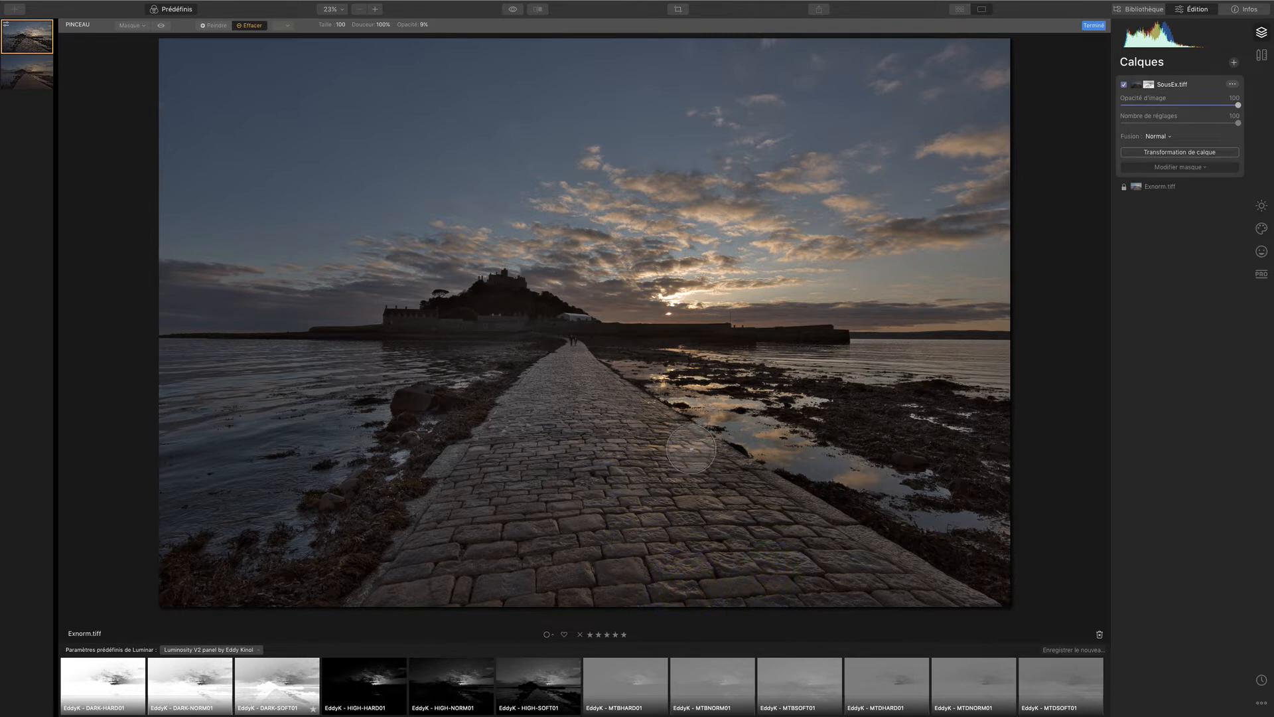
Enlarge the eraser brush to about twice its size and erase the mask over the causeway's right side and the seaweed-covered right shore
key("bracketright")
key("bracketright")
key("bracketright")
key("bracketright")
key("bracketright")
key("bracketright")
key("bracketright")
key("bracketright")
key("bracketright")
key("bracketright")
key("bracketright")
key("bracketright")
key("bracketright")
key("bracketright")
key("bracketright")
key("bracketright")
key("bracketright")
key("bracketright")
key("bracketright")
key("bracketright")
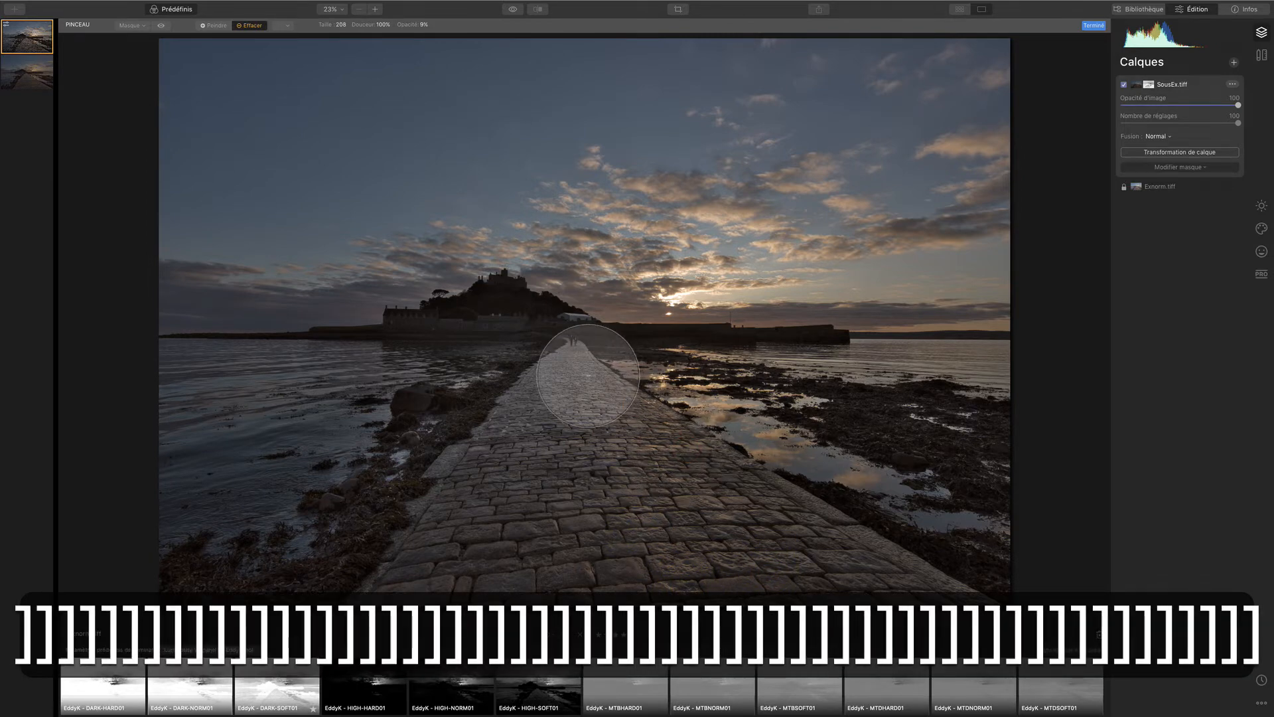
mouse_move(783, 663)
left_mouse_down()
mouse_move(710, 443)
mouse_move(708, 476)
left_mouse_up()
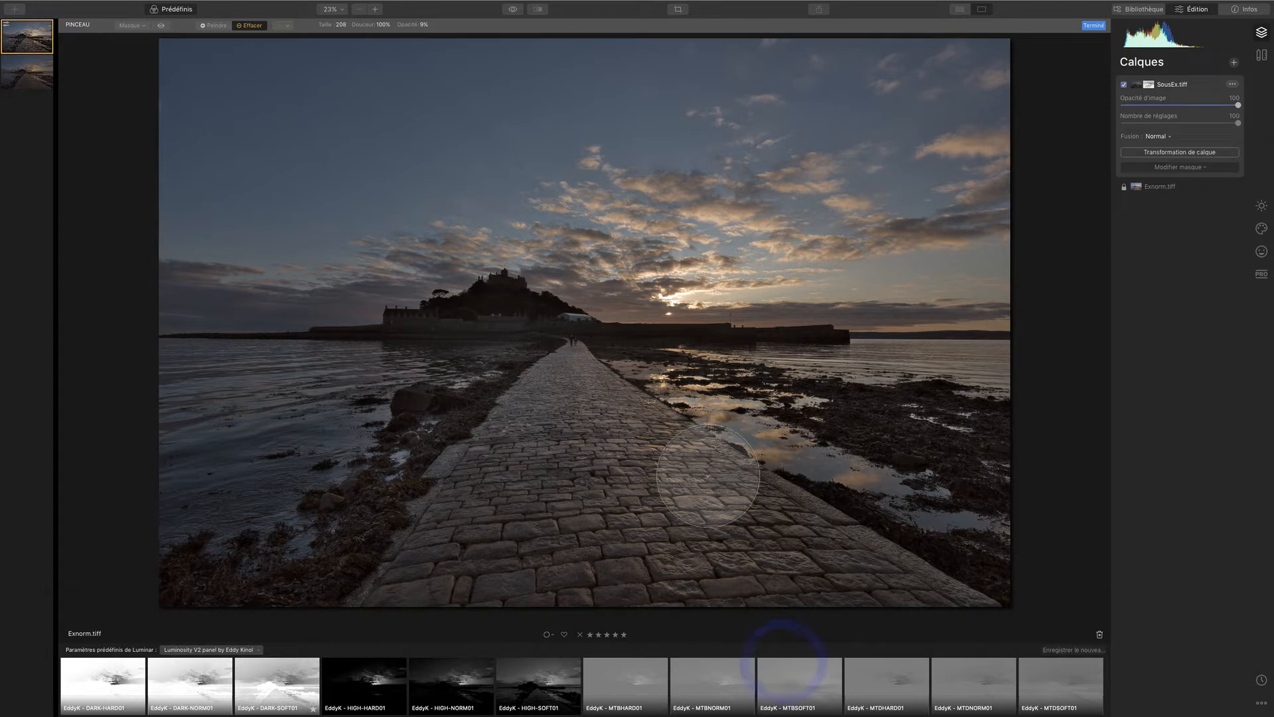
mouse_move(830, 581)
left_mouse_down()
mouse_move(667, 457)
mouse_move(695, 408)
left_mouse_up()
left_click_drag(944, 547, 744, 407)
mouse_move(987, 548)
left_mouse_down()
mouse_move(927, 495)
mouse_move(747, 393)
left_mouse_up()
left_click_drag(1035, 523, 820, 390)
left_click_drag(1079, 510, 823, 375)
left_click_drag(1077, 462, 798, 355)
mouse_move(1075, 426)
left_mouse_down()
mouse_move(1022, 437)
mouse_move(739, 401)
left_mouse_up()
left_click_drag(925, 510, 750, 471)
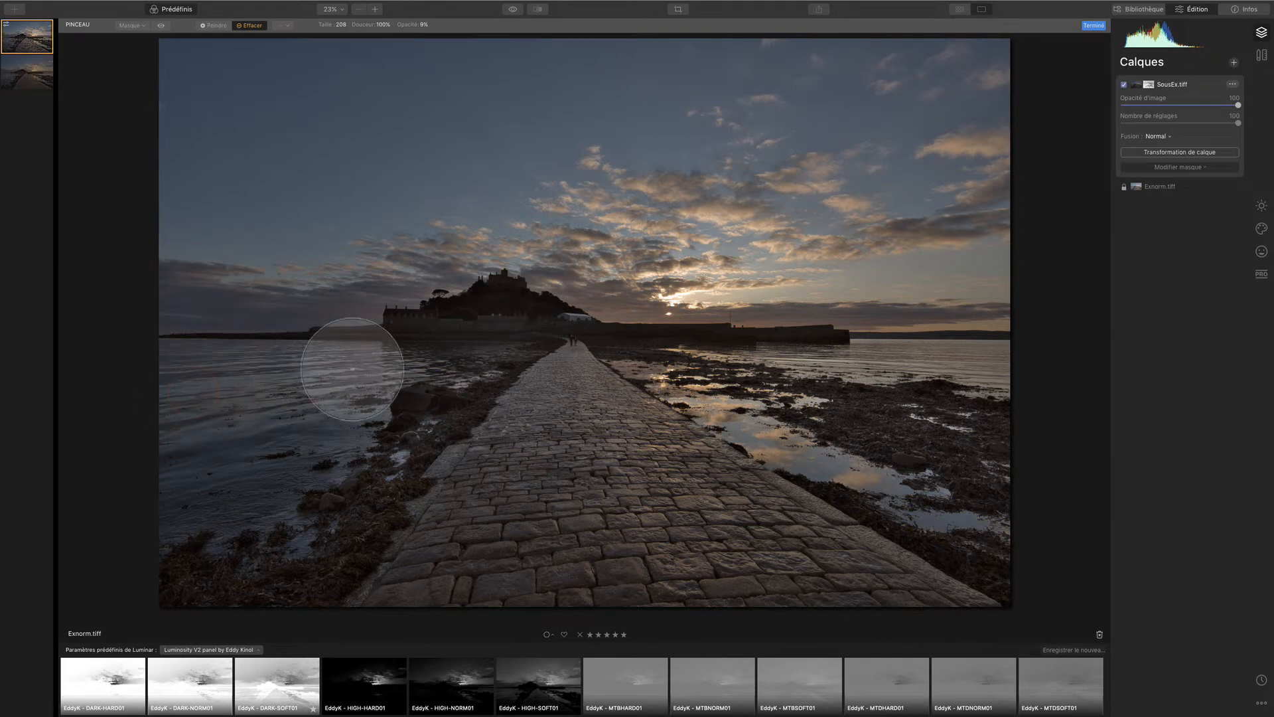
Erase the mask with broad strokes along the left horizon, over the castle and across the upper sky
mouse_move(546, 339)
left_mouse_down()
mouse_move(308, 389)
mouse_move(162, 298)
left_mouse_up()
left_click_drag(505, 277, 218, 316)
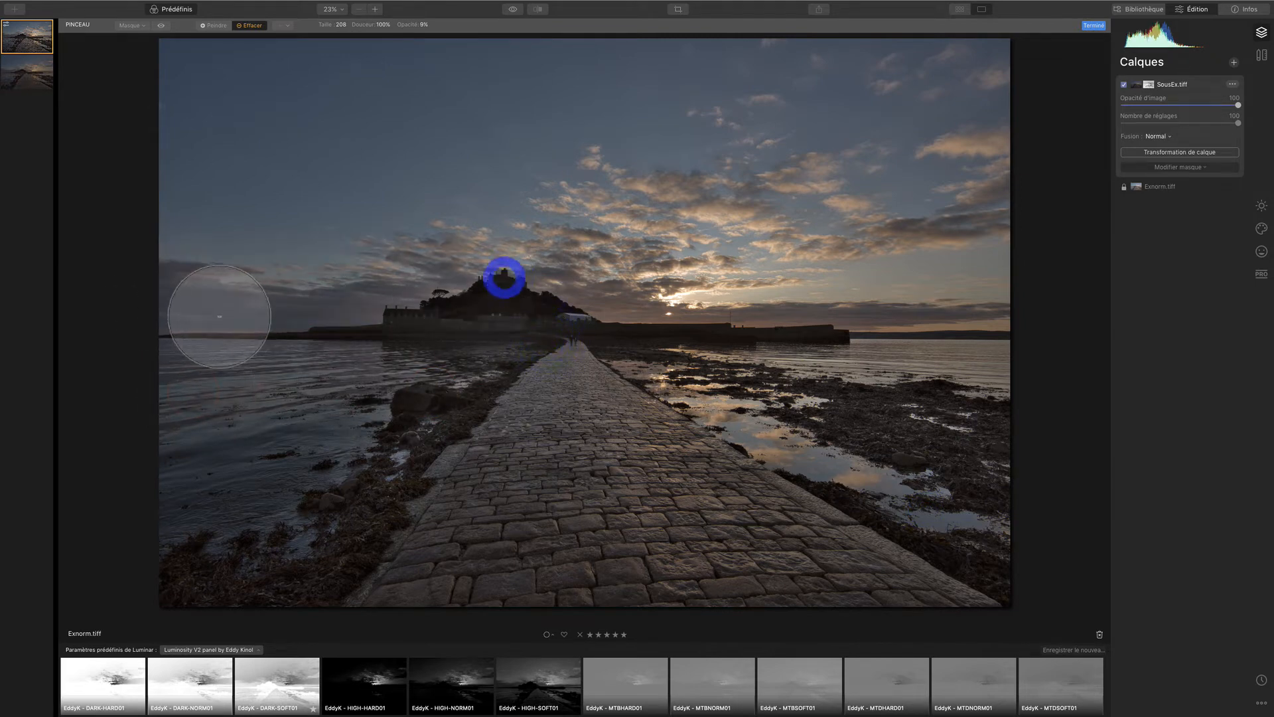
mouse_move(463, 270)
left_mouse_down()
mouse_move(361, 282)
mouse_move(182, 213)
left_mouse_up()
left_click_drag(484, 214, 194, 193)
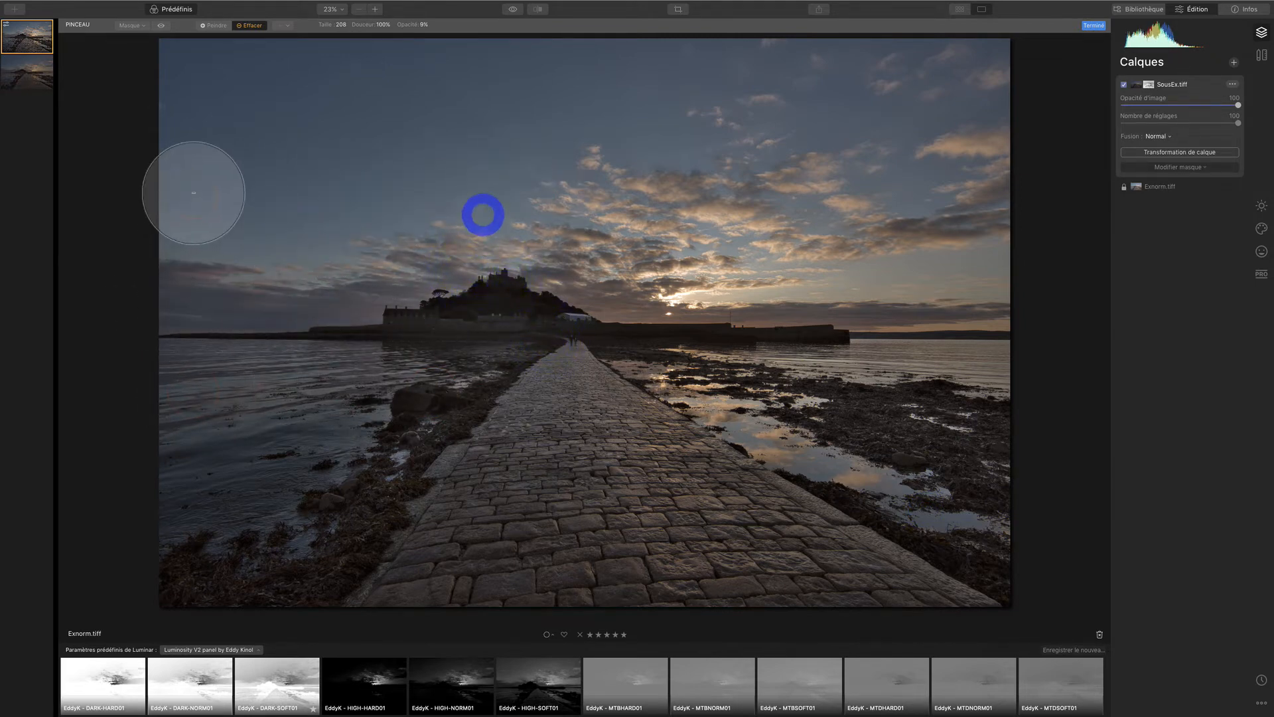
mouse_move(560, 177)
left_mouse_down()
mouse_move(469, 179)
mouse_move(248, 120)
left_mouse_up()
mouse_move(603, 129)
left_mouse_down()
mouse_move(406, 131)
mouse_move(161, 68)
left_mouse_up()
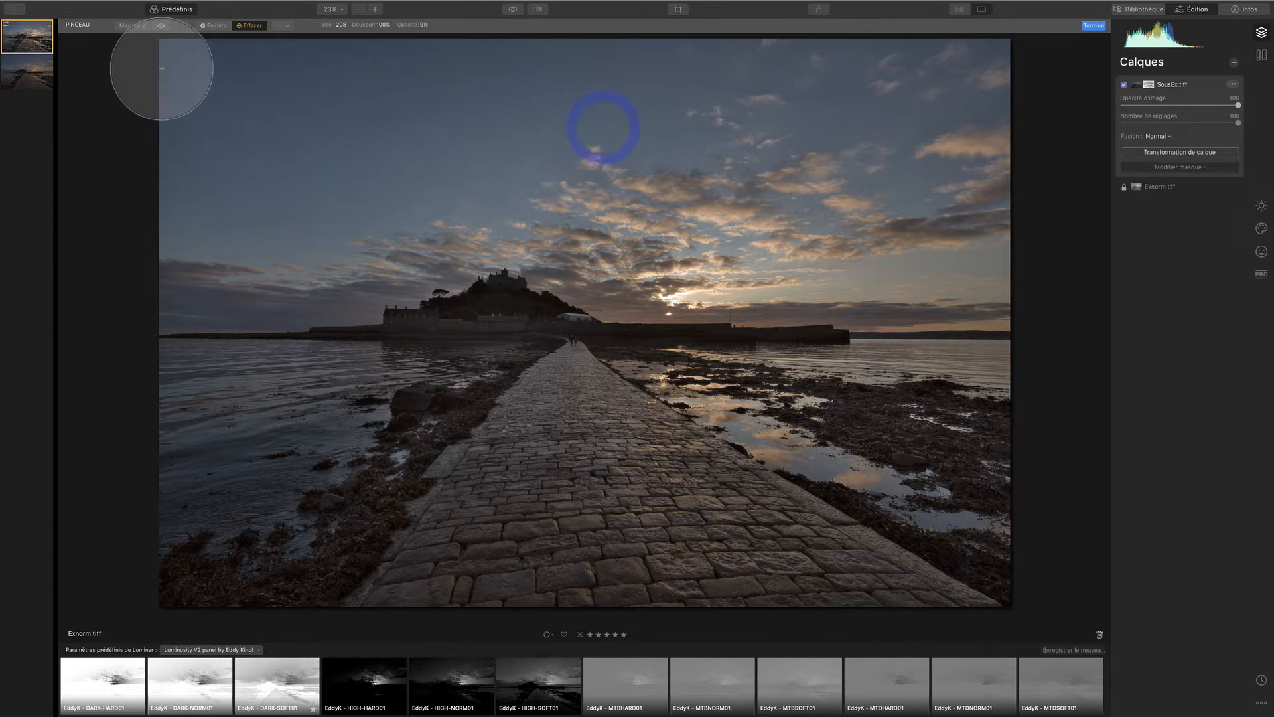
mouse_move(1084, 54)
left_mouse_down()
mouse_move(1025, 112)
mouse_move(903, 133)
mouse_move(550, 171)
mouse_move(25, 178)
left_mouse_up()
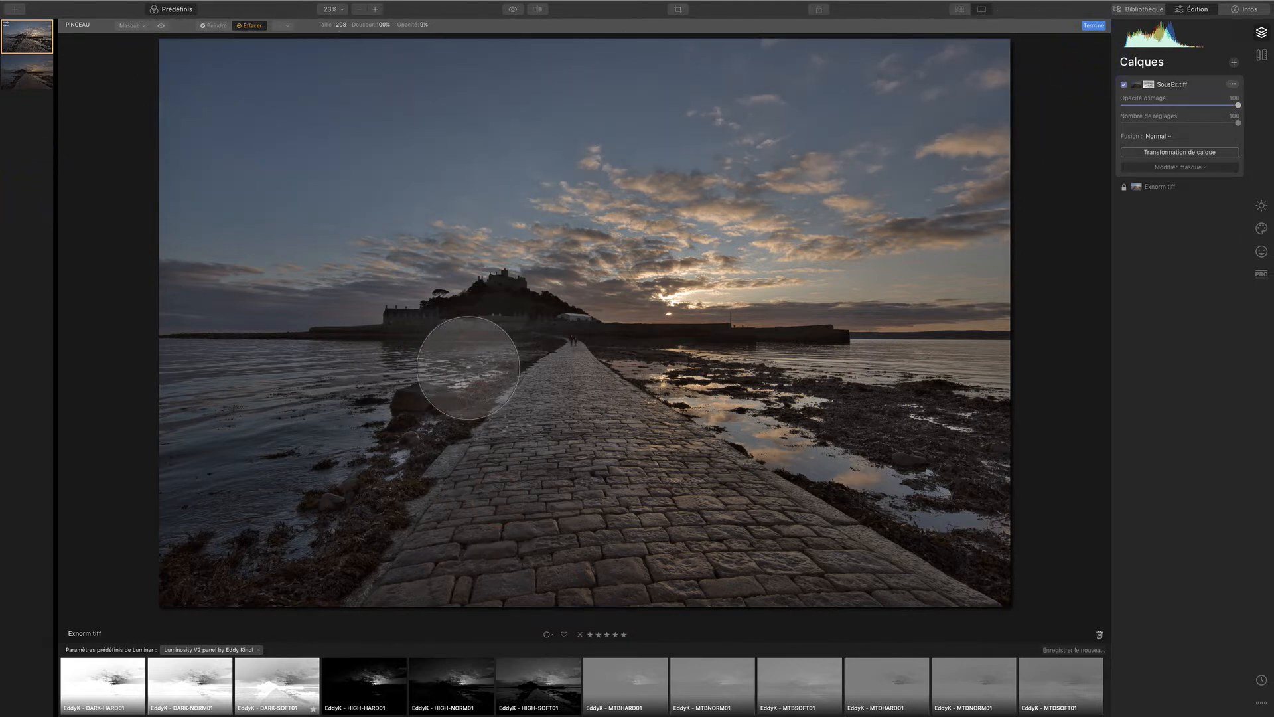
Erase the mask over the water and the rocky shore left of the causeway with repeated diagonal strokes
left_click_drag(201, 597, 450, 374)
left_click_drag(187, 541, 463, 352)
left_click_drag(141, 533, 452, 351)
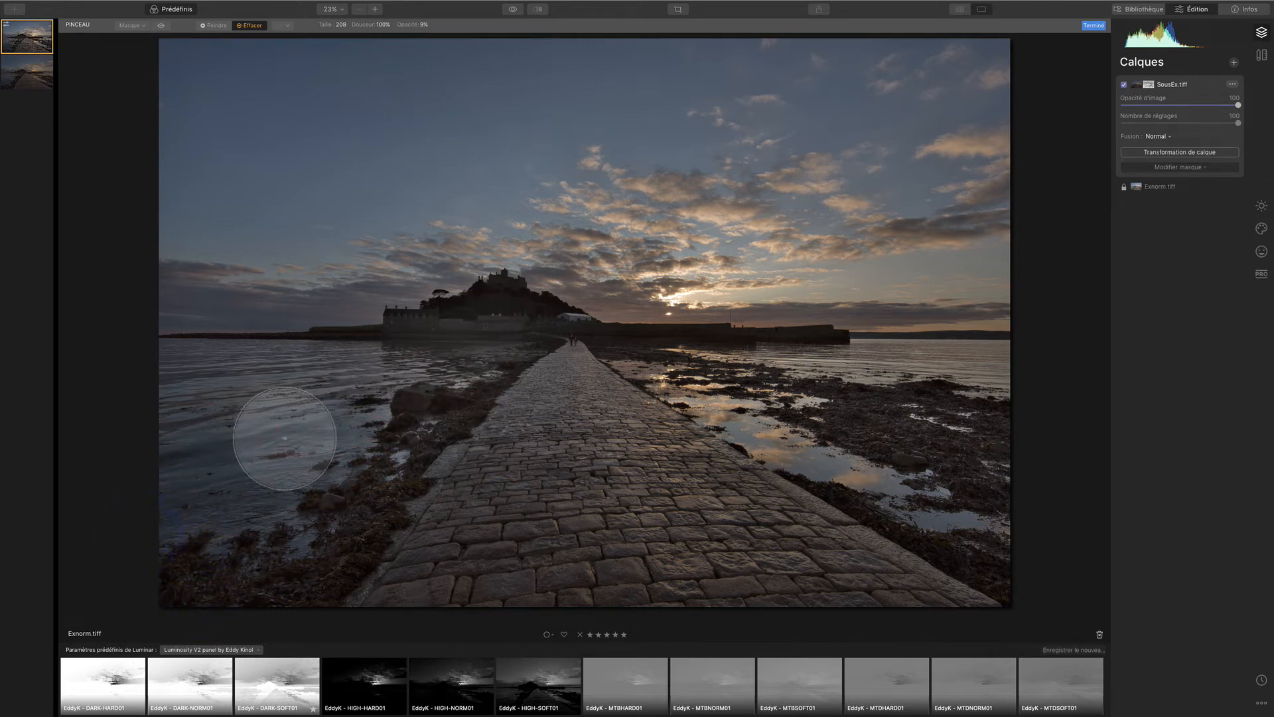
mouse_move(136, 508)
left_mouse_down()
mouse_move(384, 369)
mouse_move(356, 370)
left_mouse_up()
left_click_drag(110, 489, 386, 345)
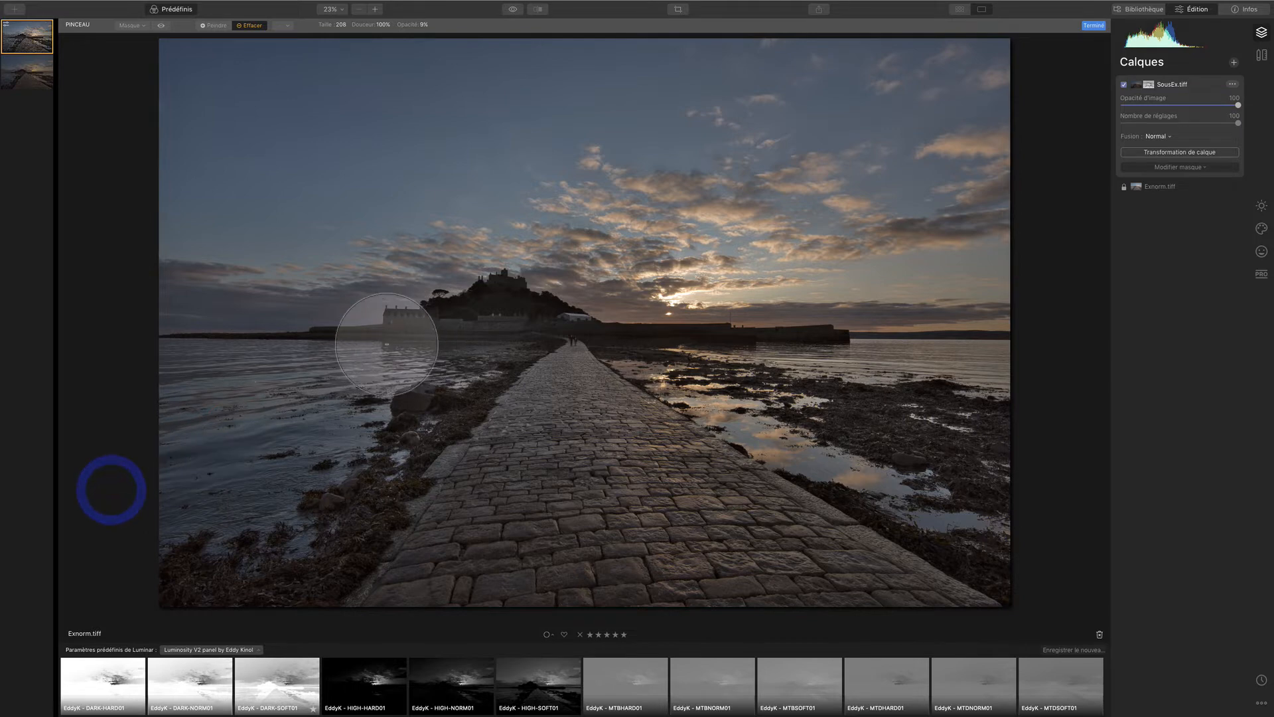
left_click_drag(154, 412, 368, 341)
left_click_drag(108, 406, 398, 398)
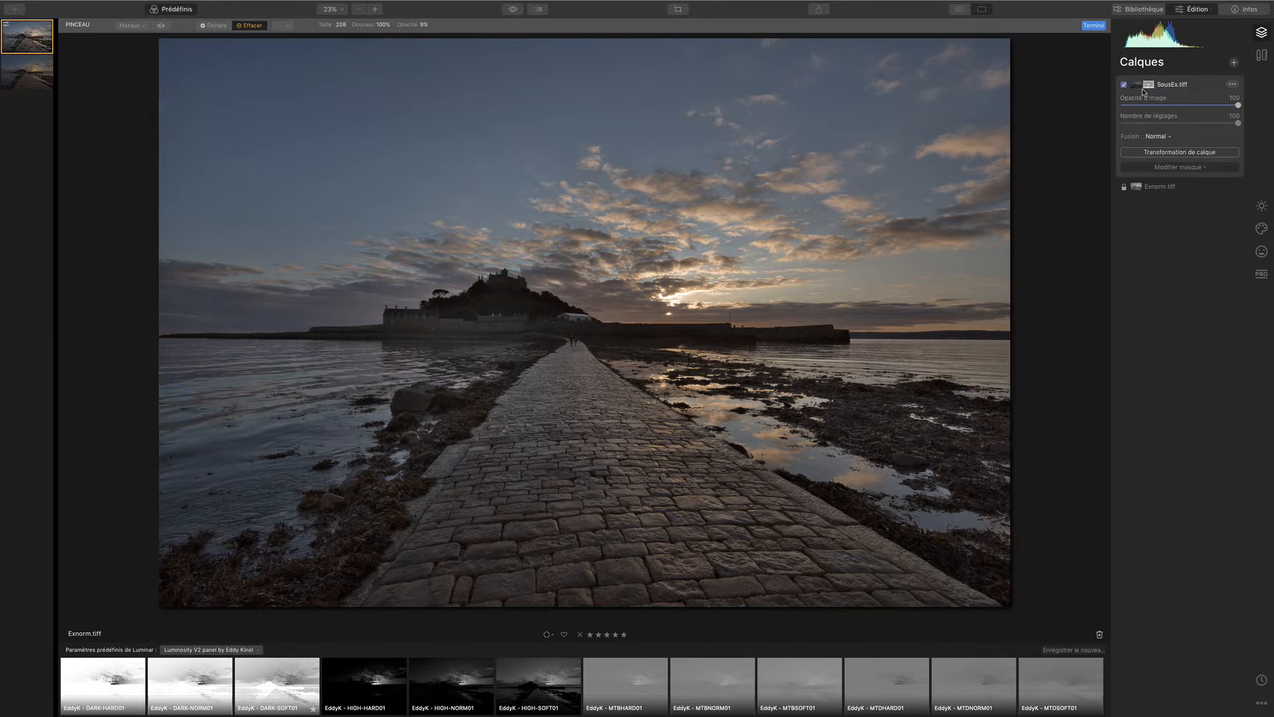
Check the retouched blend by toggling the SousEx.tiff layer's visibility and then its mask
left_click(1124, 86)
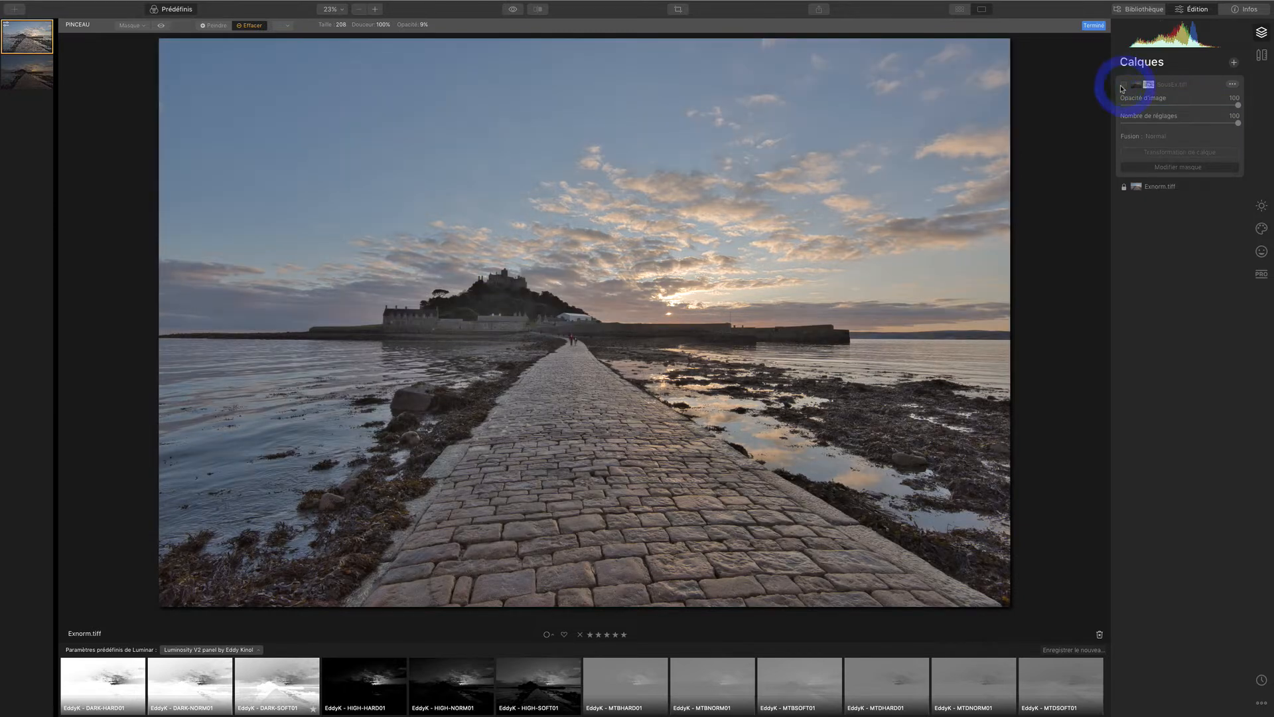
left_click(1124, 85)
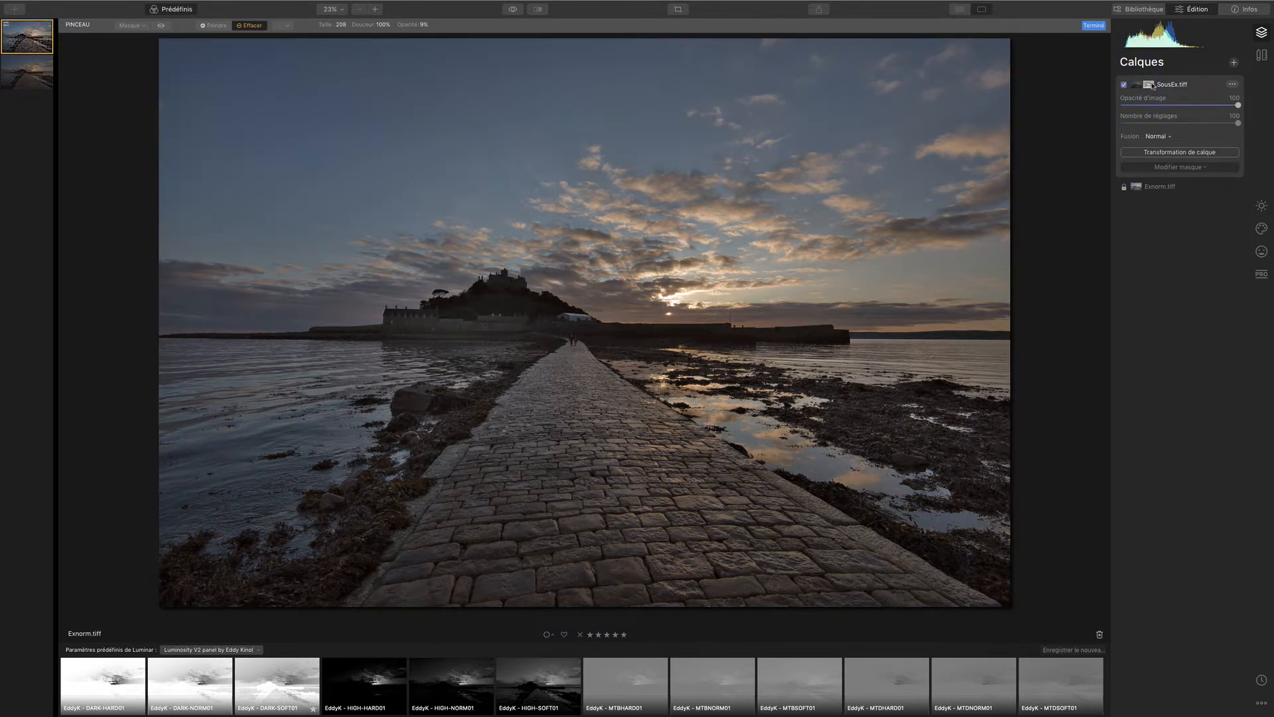
left_click(1149, 87)
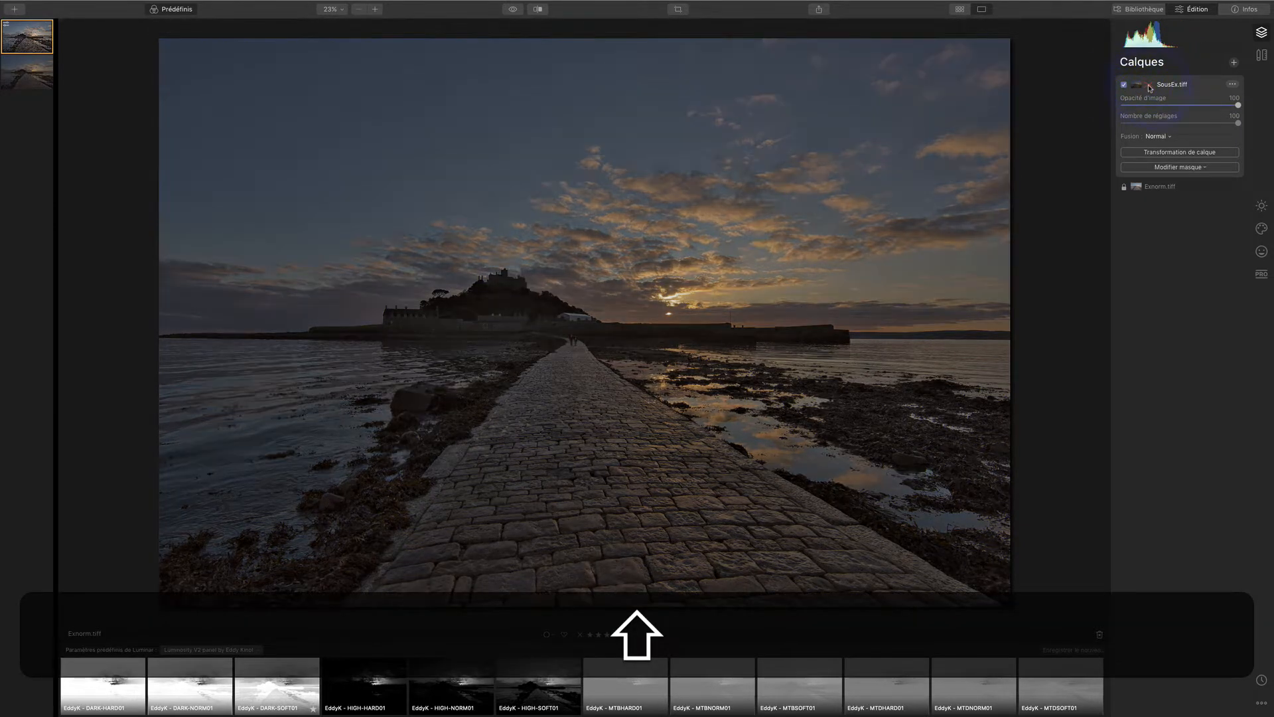
left_click(1149, 86)
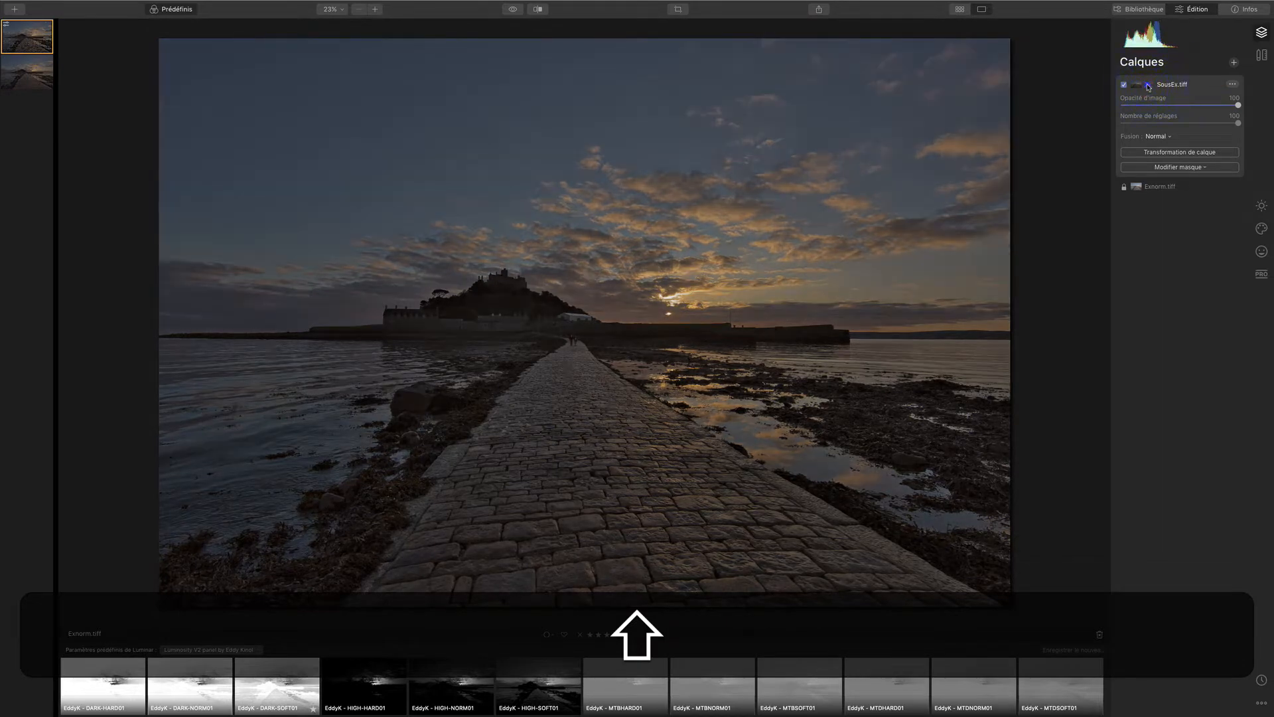
left_click(1147, 86)
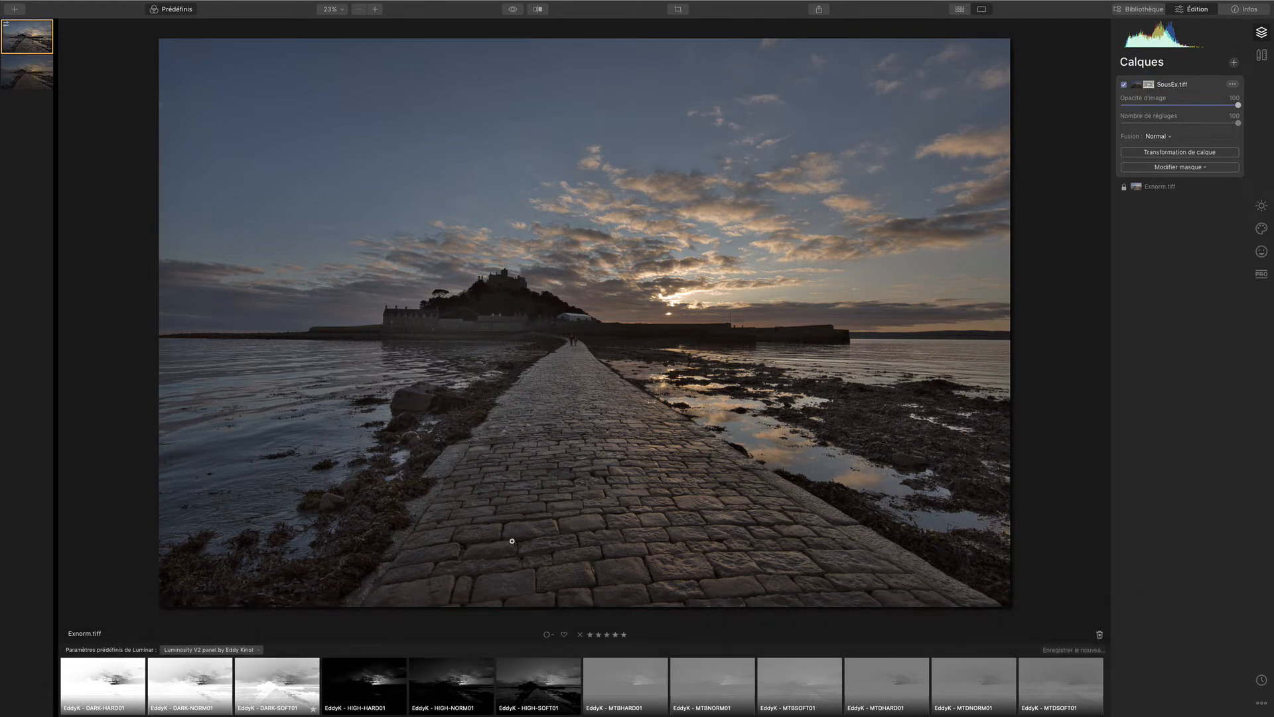
Reopen the SousEx.tiff mask with the brush and erase more along the left shore and the causeway's foreground
left_click(1157, 168)
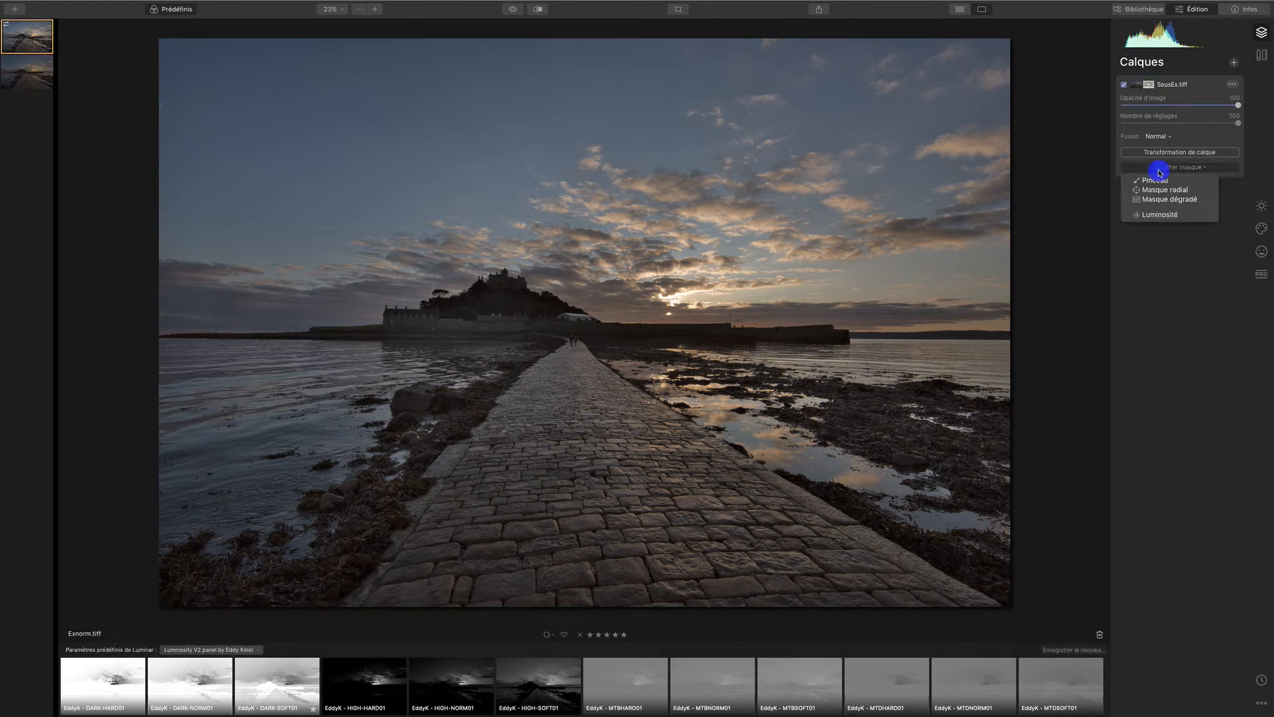
left_click(1158, 182)
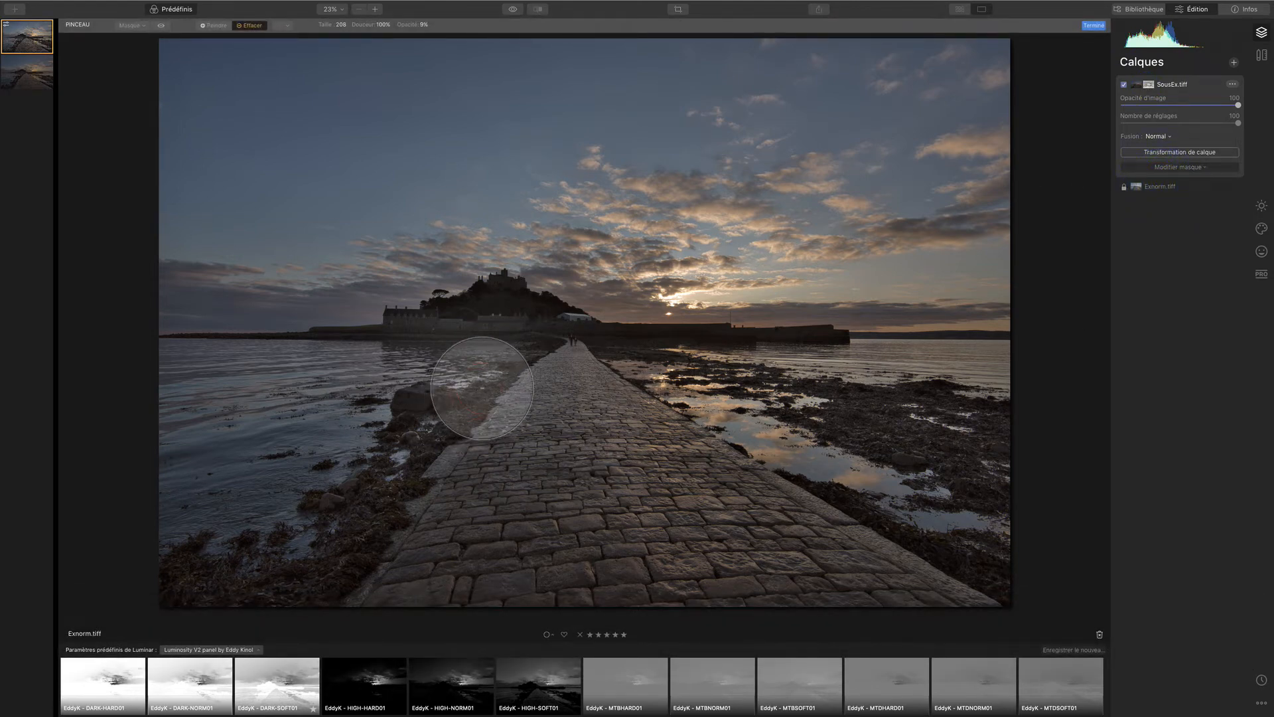
mouse_move(240, 550)
left_mouse_down()
mouse_move(468, 385)
mouse_move(222, 531)
mouse_move(438, 414)
left_mouse_up()
mouse_move(438, 414)
left_mouse_down()
mouse_move(509, 352)
mouse_move(298, 407)
mouse_move(270, 399)
mouse_move(470, 343)
mouse_move(191, 421)
mouse_move(462, 342)
mouse_move(180, 397)
mouse_move(371, 370)
mouse_move(203, 385)
mouse_move(341, 366)
mouse_move(476, 362)
left_mouse_up()
mouse_move(480, 358)
left_mouse_down()
mouse_move(533, 382)
mouse_move(541, 360)
mouse_move(392, 637)
left_mouse_up()
mouse_move(395, 635)
left_mouse_down()
mouse_move(494, 486)
mouse_move(509, 609)
left_mouse_up()
mouse_move(507, 611)
left_mouse_down()
mouse_move(548, 393)
mouse_move(612, 600)
left_mouse_up()
Erase more of the mask over the causeway's right edge and the seaweed-covered shore up to the water
mouse_move(614, 601)
left_mouse_down()
mouse_move(647, 479)
mouse_move(728, 575)
mouse_move(854, 563)
mouse_move(953, 590)
mouse_move(722, 391)
mouse_move(962, 553)
mouse_move(811, 462)
mouse_move(876, 494)
left_mouse_up()
left_click_drag(1003, 572, 841, 421)
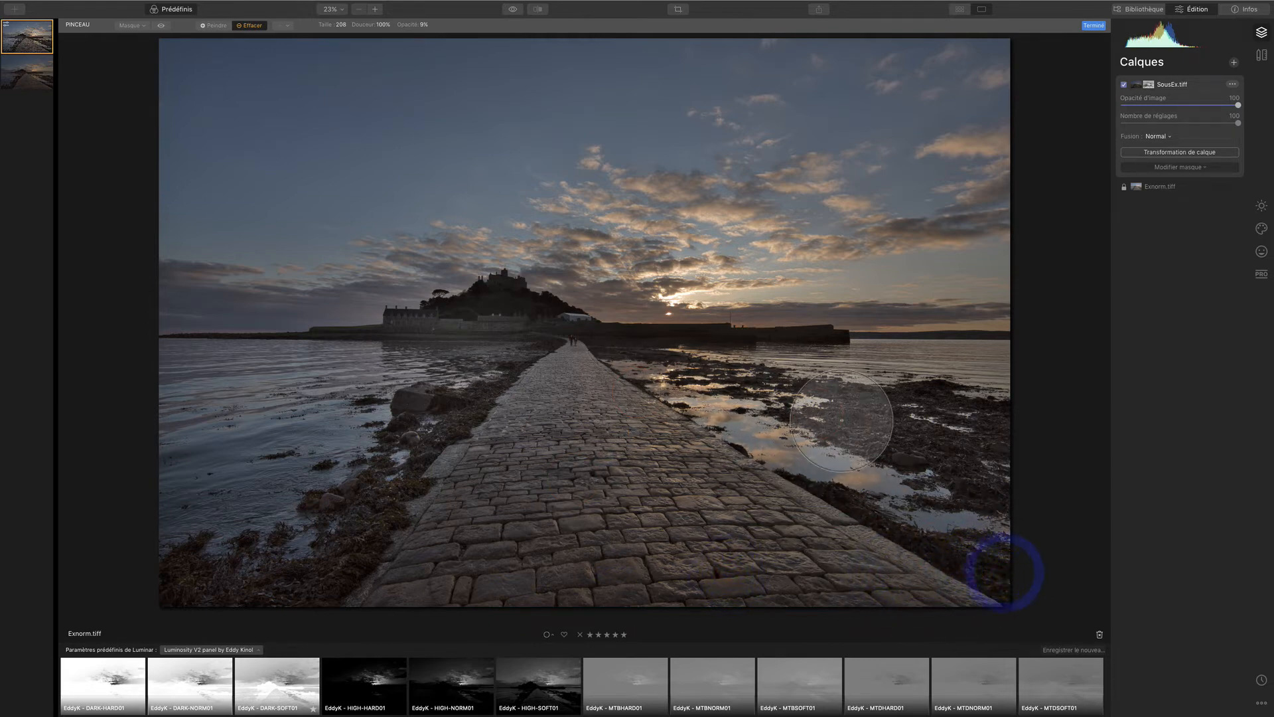
left_click_drag(1009, 503, 798, 377)
left_click_drag(984, 447, 778, 352)
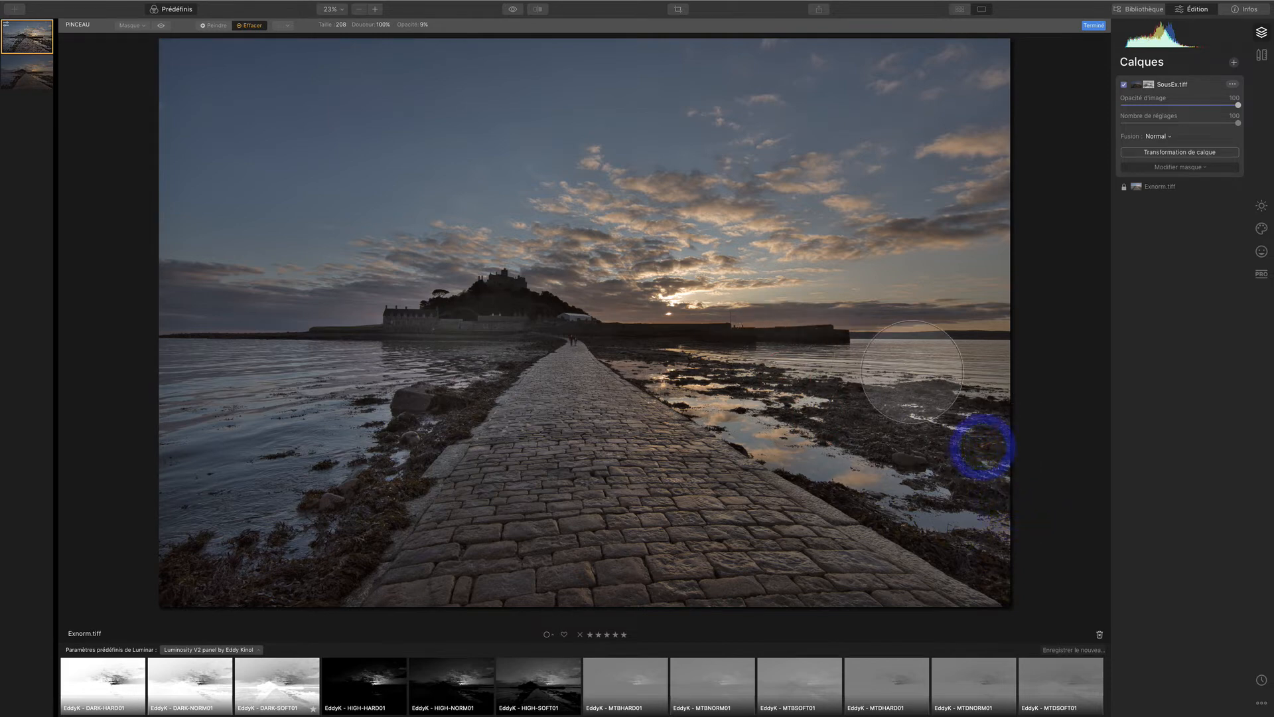
Erase the mask with long diagonal strokes from the right shore and causeway foreground toward the causeway's far end
mouse_move(1061, 408)
left_mouse_down()
mouse_move(687, 380)
mouse_move(591, 340)
left_mouse_up()
left_click_drag(999, 531, 617, 349)
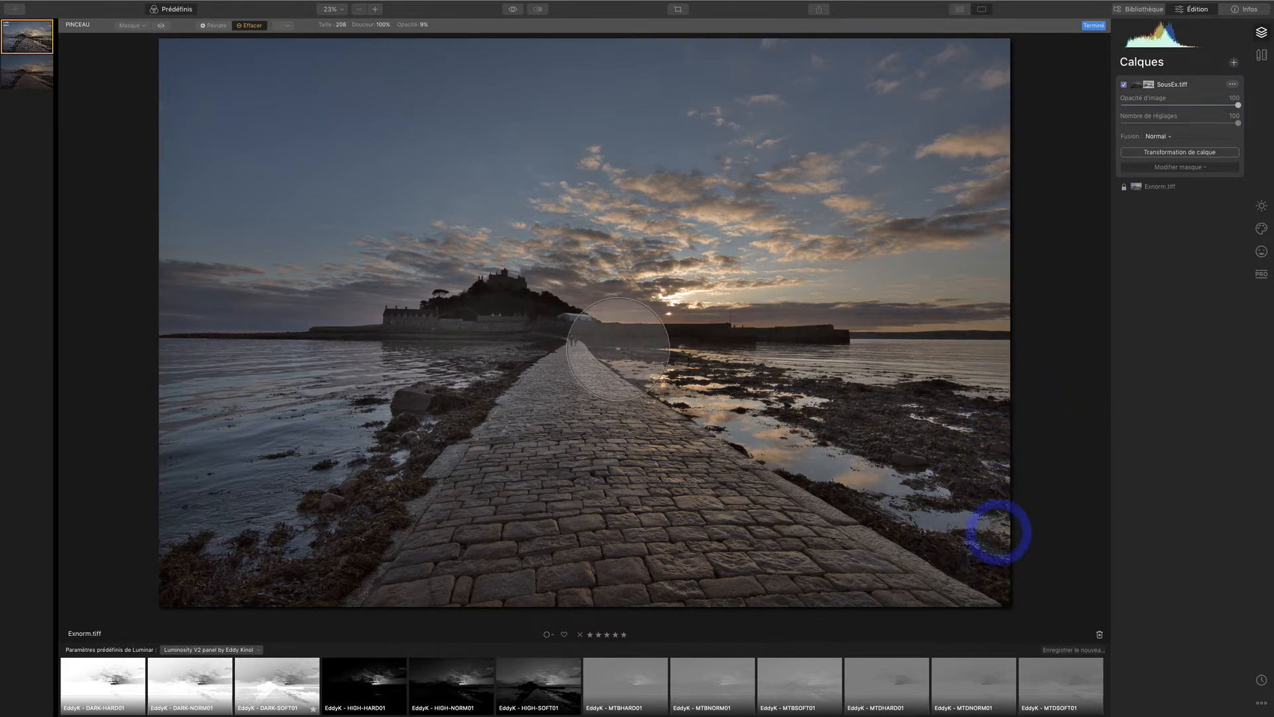
mouse_move(1000, 584)
left_mouse_down()
mouse_move(838, 527)
mouse_move(609, 396)
left_mouse_up()
mouse_move(874, 632)
left_mouse_down()
mouse_move(602, 381)
mouse_move(589, 349)
left_mouse_up()
Erase more of the mask along the causeway's left side and over the rocks and water beside it
left_click_drag(474, 653, 539, 424)
left_click_drag(445, 619, 502, 379)
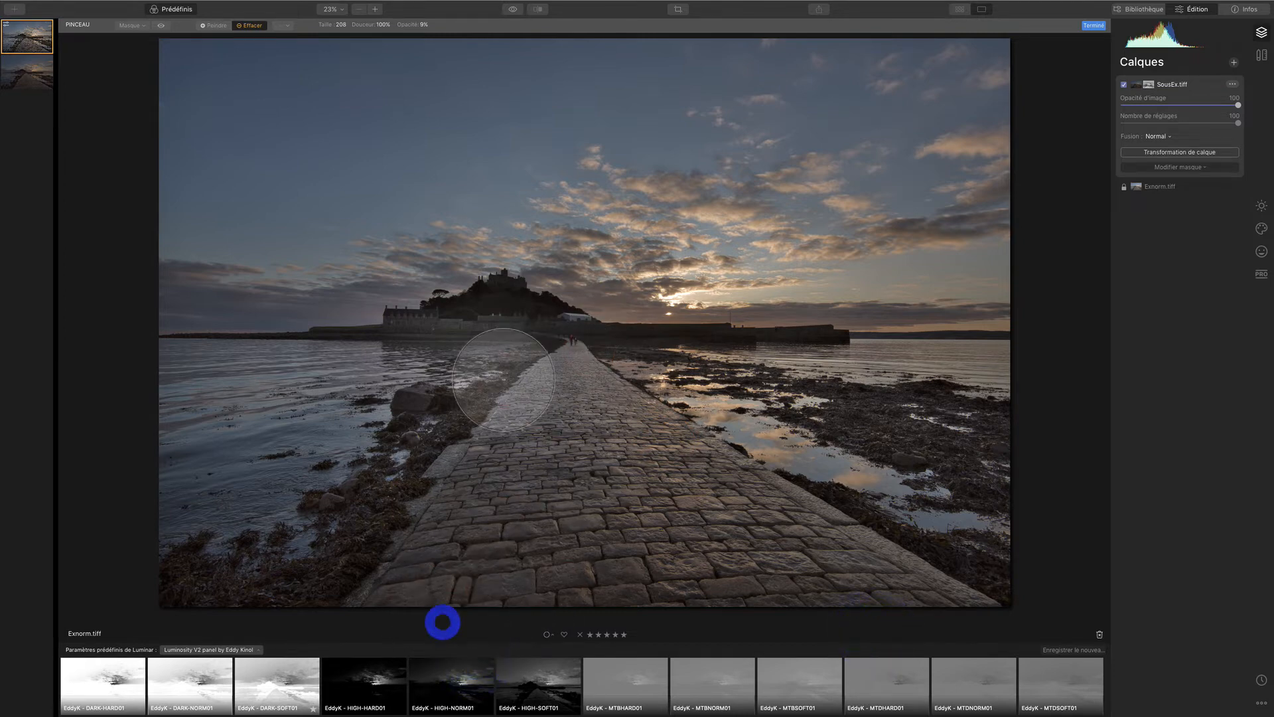
mouse_move(420, 614)
left_mouse_down()
mouse_move(535, 369)
mouse_move(410, 581)
mouse_move(447, 511)
mouse_move(483, 360)
left_mouse_up()
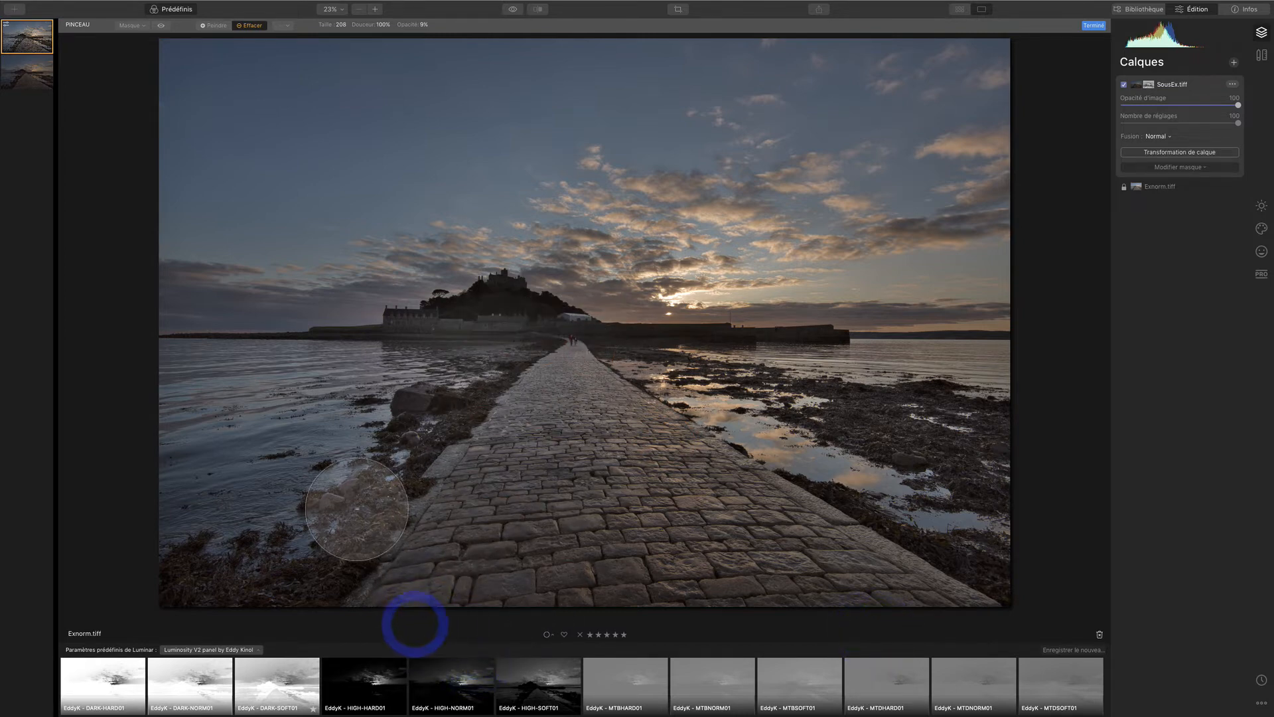
mouse_move(260, 586)
left_mouse_down()
mouse_move(174, 526)
mouse_move(514, 339)
mouse_move(240, 410)
left_mouse_up()
Erase the mask in horizontal strokes along the water just below the horizon, across the full width of the photo
left_click_drag(495, 363, 190, 367)
left_click_drag(556, 348, 199, 352)
left_click_drag(765, 344, 186, 347)
mouse_move(201, 355)
left_mouse_down()
mouse_move(879, 328)
mouse_move(393, 347)
mouse_move(995, 357)
left_mouse_up()
mouse_move(1037, 355)
left_mouse_down()
mouse_move(902, 353)
mouse_move(929, 336)
mouse_move(1032, 328)
left_mouse_up()
Erase the mask lightly across the sky with sweeping strokes from the horizon up to the upper clouds
mouse_move(1035, 327)
left_mouse_down()
mouse_move(506, 343)
mouse_move(499, 309)
mouse_move(1022, 280)
left_mouse_up()
mouse_move(1025, 280)
left_mouse_down()
mouse_move(511, 309)
mouse_move(1051, 269)
left_mouse_up()
left_click_drag(1066, 267, 312, 334)
mouse_move(298, 336)
left_mouse_down()
mouse_move(528, 319)
mouse_move(128, 318)
mouse_move(193, 285)
mouse_move(693, 239)
mouse_move(588, 226)
mouse_move(1026, 201)
mouse_move(696, 181)
mouse_move(1083, 140)
mouse_move(682, 143)
mouse_move(1023, 80)
left_mouse_up()
mouse_move(1024, 80)
left_mouse_down()
mouse_move(759, 88)
mouse_move(1043, 98)
left_mouse_up()
mouse_move(1043, 99)
left_mouse_down()
mouse_move(903, 136)
mouse_move(356, 142)
left_mouse_up()
Show the mask as a red overlay and erase it over the causeway's paving from the foreground to mid-distance
left_click(162, 26)
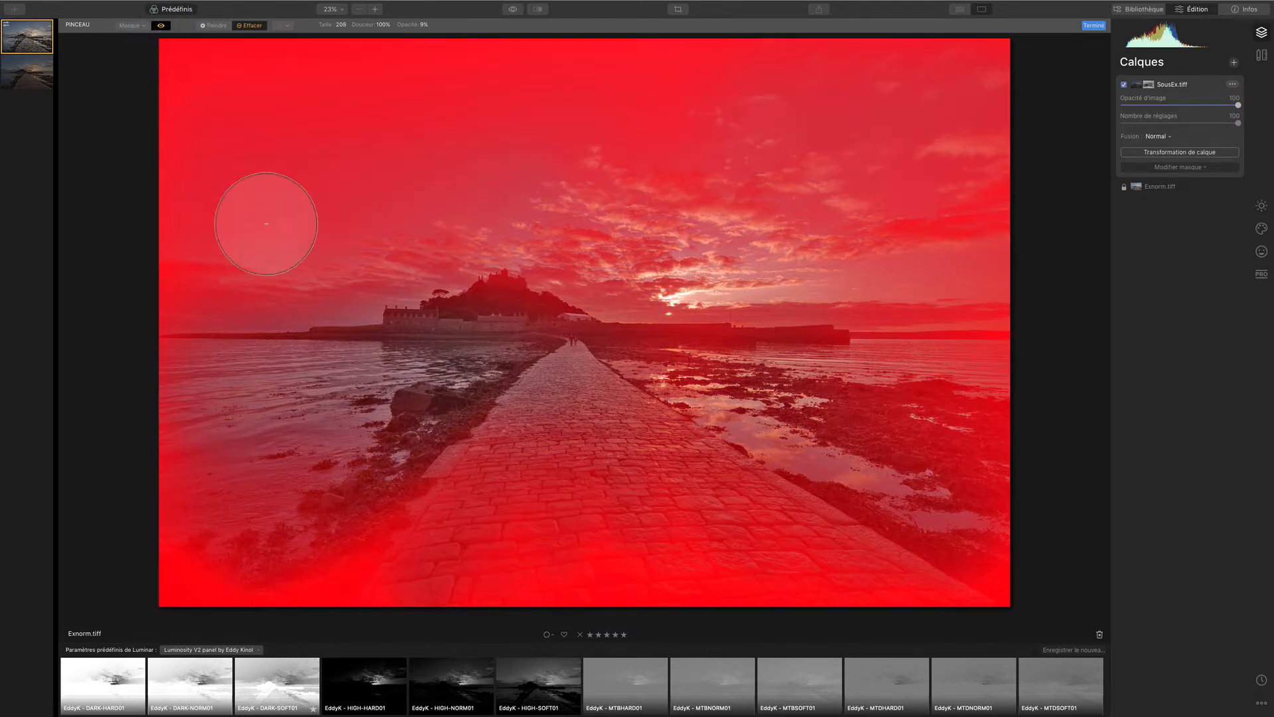
left_click_drag(509, 634, 578, 421)
left_click_drag(574, 583, 586, 426)
mouse_move(535, 577)
left_mouse_down()
mouse_move(549, 423)
mouse_move(526, 424)
left_mouse_up()
mouse_move(438, 571)
left_mouse_down()
mouse_move(467, 507)
mouse_move(510, 460)
left_mouse_up()
mouse_move(458, 595)
left_mouse_down()
mouse_move(510, 526)
mouse_move(524, 446)
left_mouse_up()
mouse_move(515, 566)
left_mouse_down()
mouse_move(644, 472)
mouse_move(654, 445)
left_mouse_up()
mouse_move(654, 569)
left_mouse_down()
mouse_move(657, 539)
mouse_move(607, 434)
left_mouse_up()
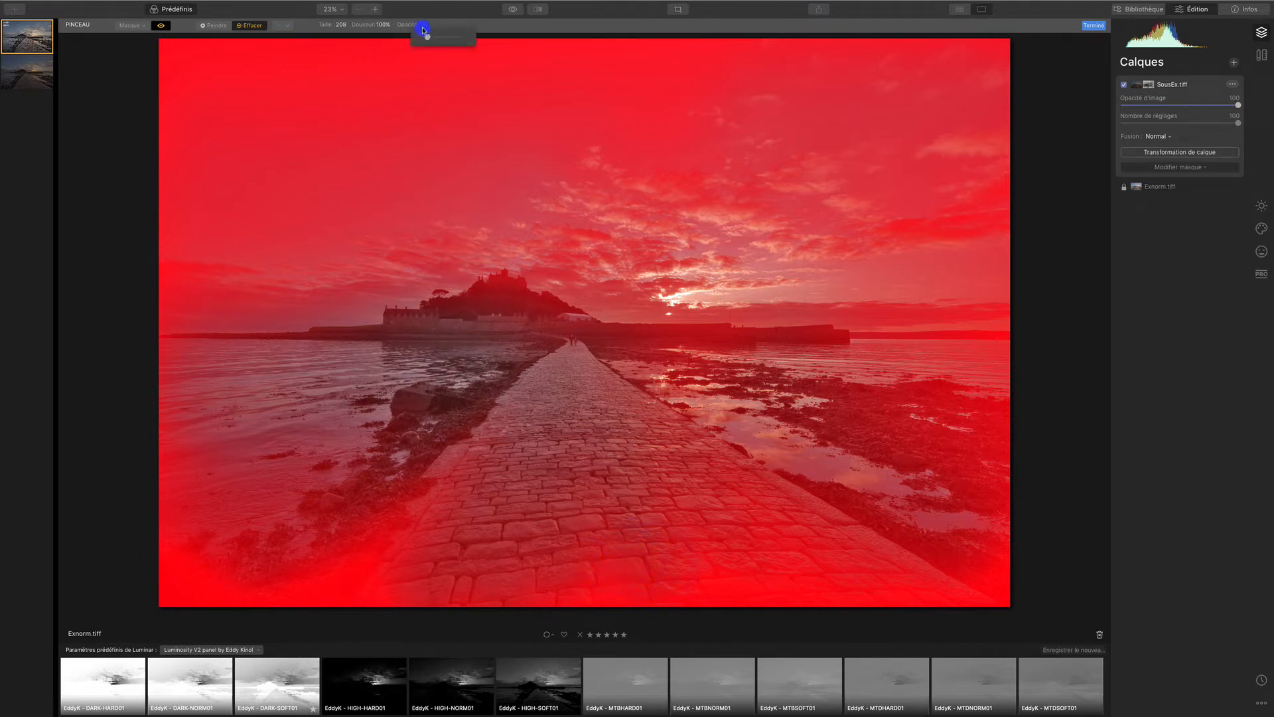
Set the eraser opacity to 14%, erase the mask at the causeway's lower-left edge, and hide the red overlay
left_click_drag(426, 36, 429, 36)
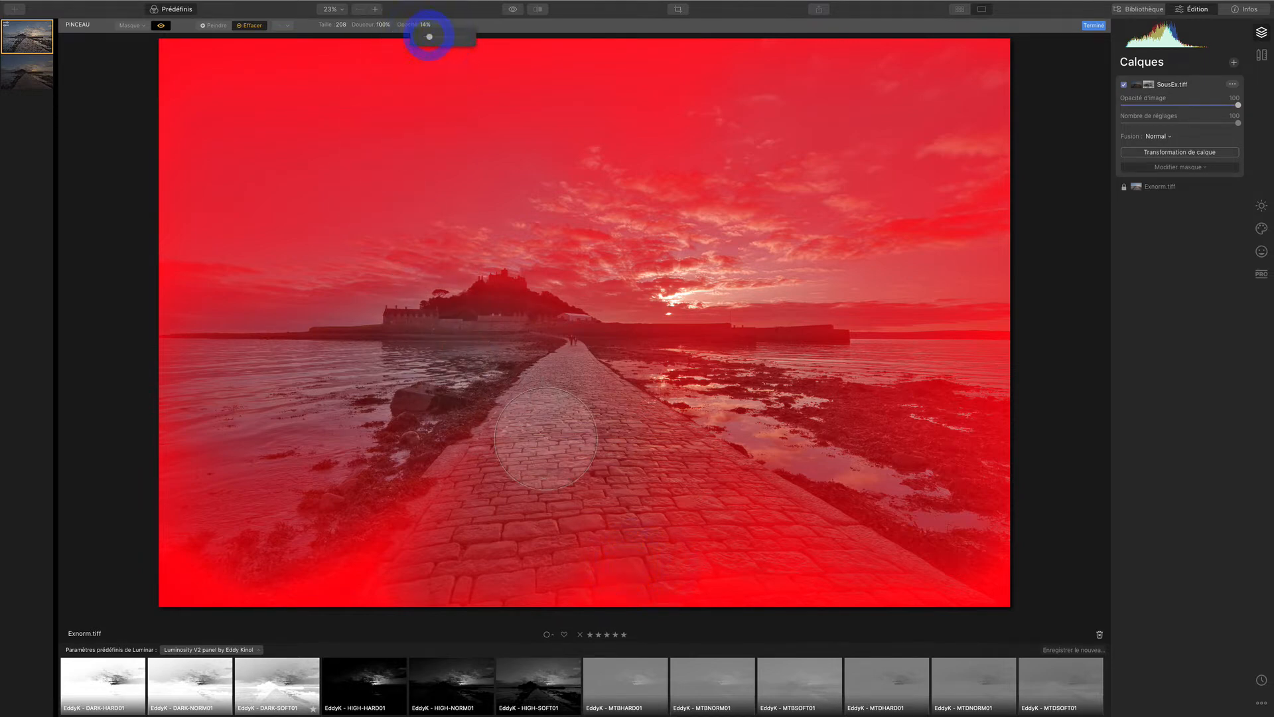
mouse_move(378, 580)
left_mouse_down()
mouse_move(450, 463)
mouse_move(410, 529)
left_mouse_up()
left_click_drag(368, 571, 369, 544)
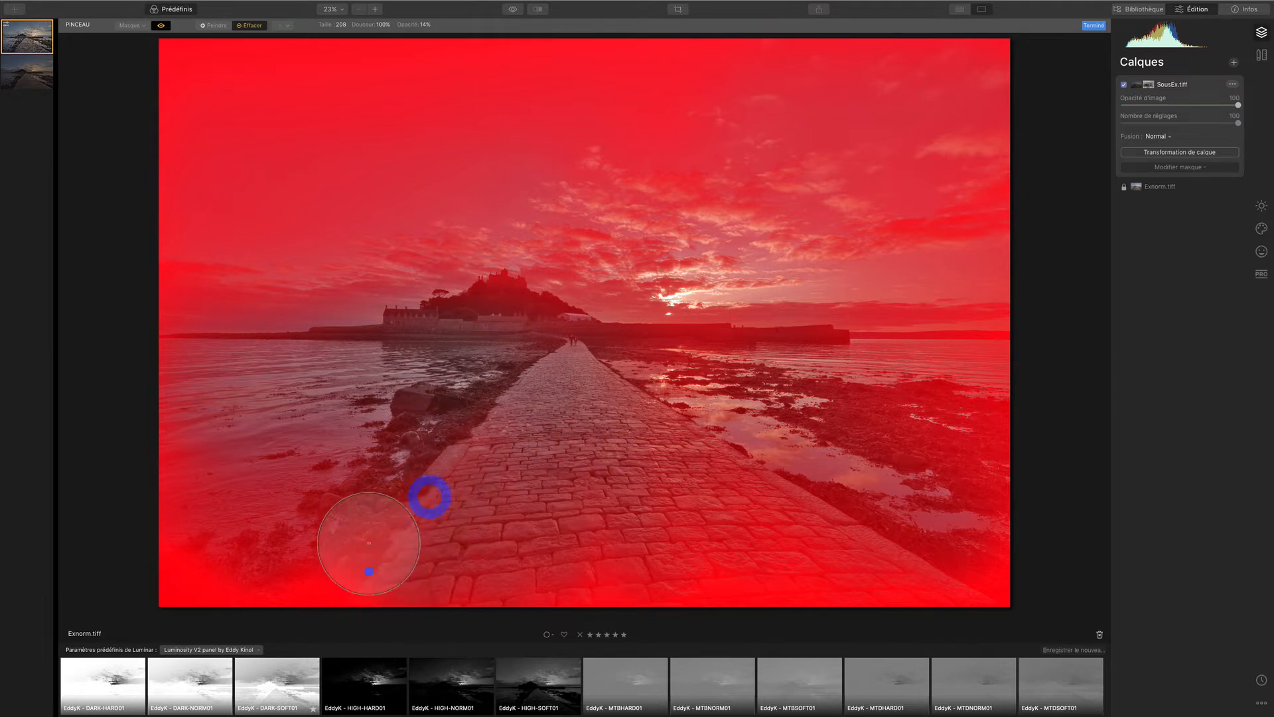
left_click(161, 27)
Erase the mask over the causeway's foreground paving, the tidal pools beside it and the seaweed at the photo's right edge
left_click_drag(484, 496, 388, 639)
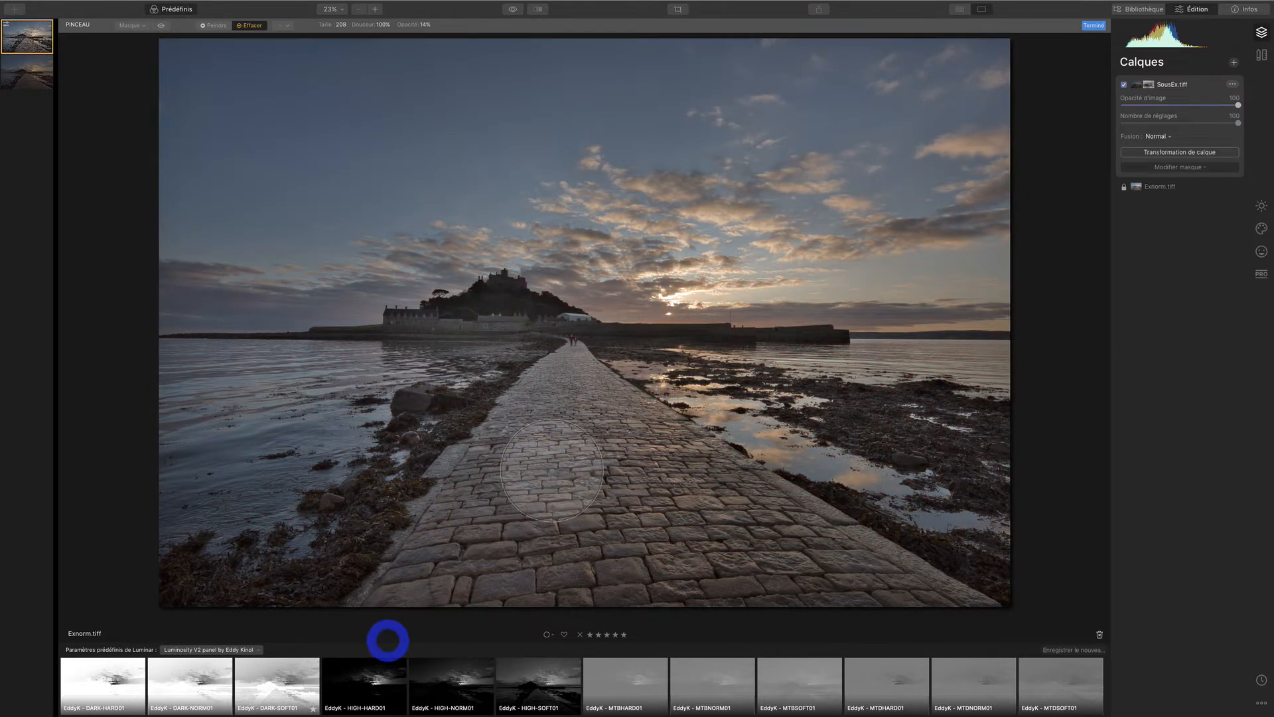
left_click_drag(552, 470, 642, 634)
left_click_drag(644, 493, 754, 590)
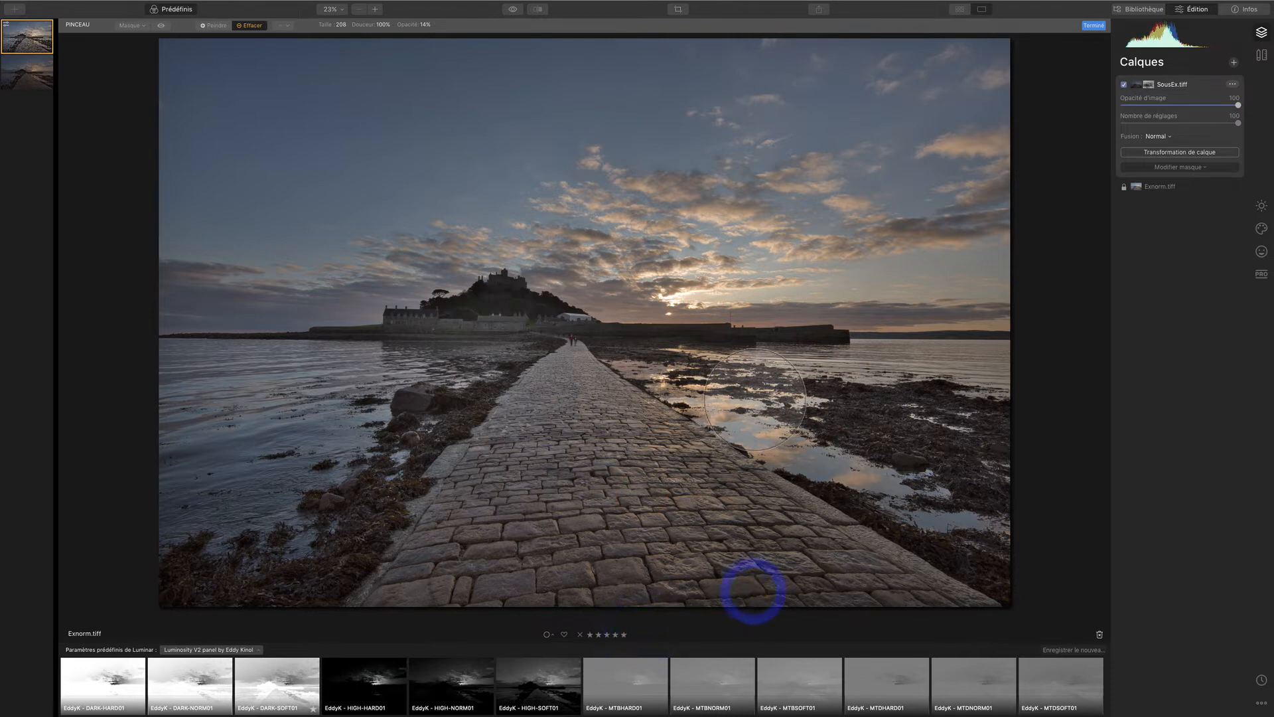
left_click_drag(744, 393, 782, 436)
left_click(967, 554)
left_click(975, 514)
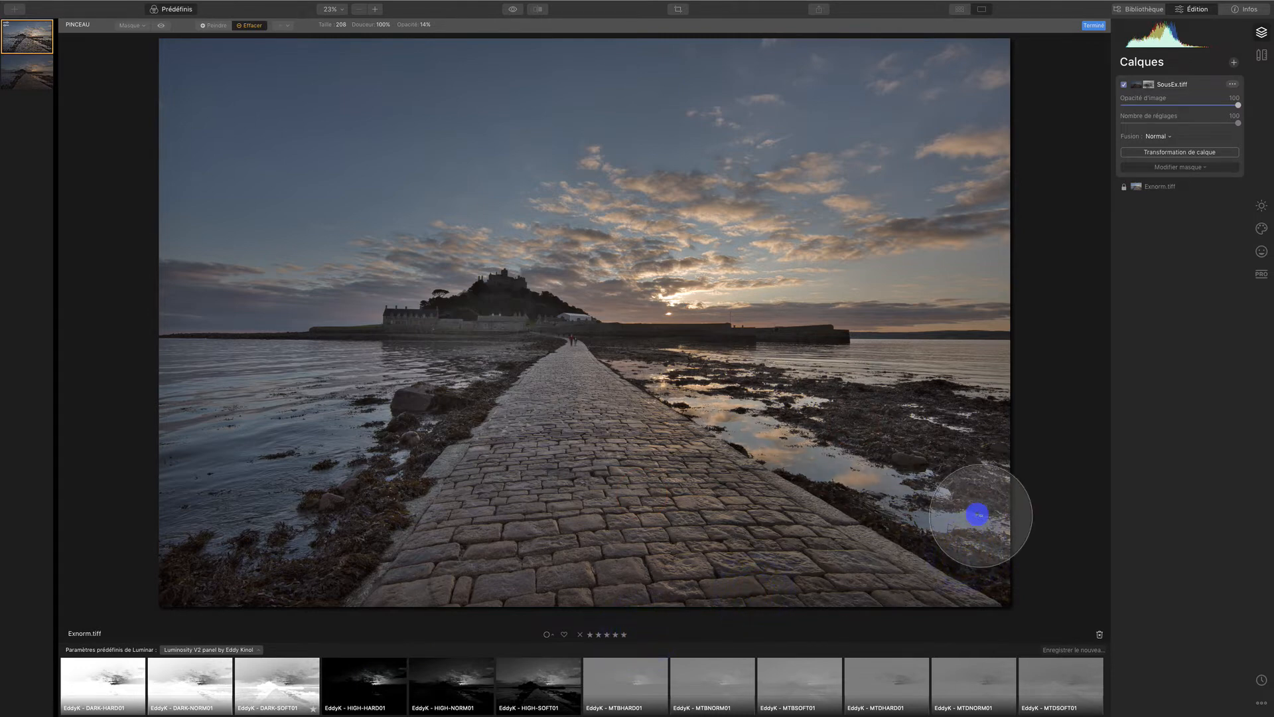
left_click(997, 473)
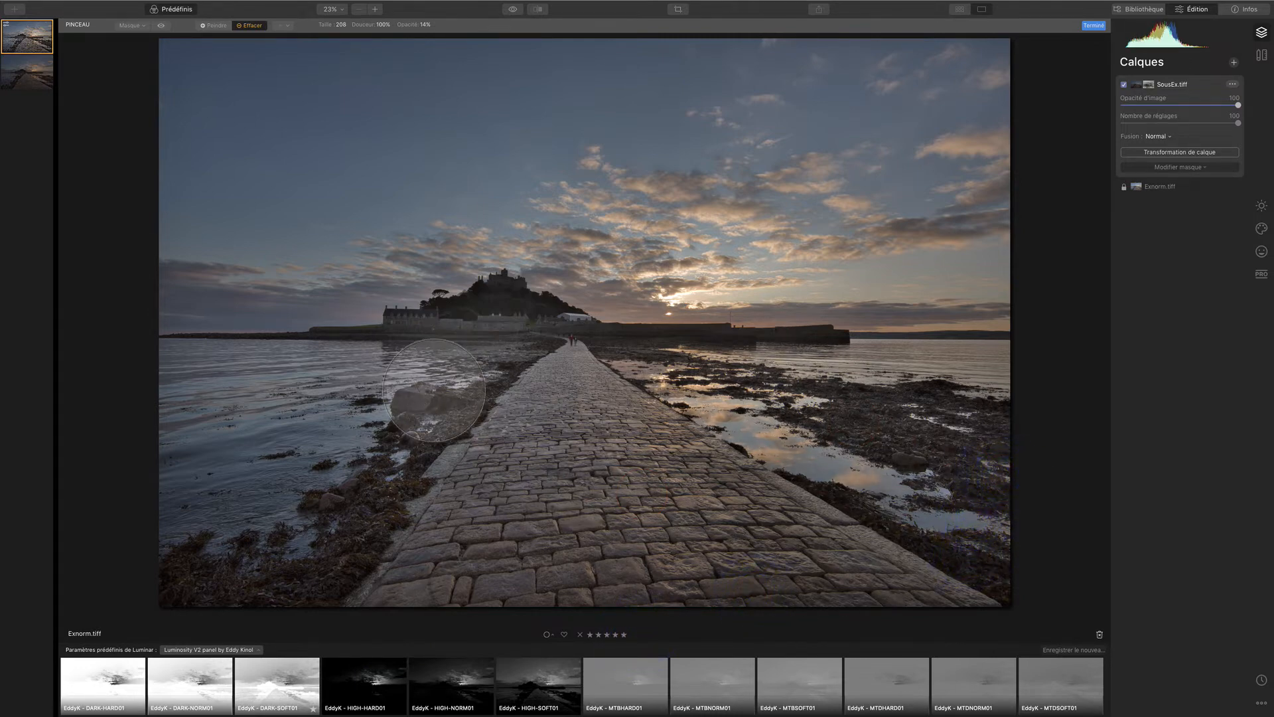
Erase the mask over the left-hand water, the sky above it and the upper edge of the sky
left_click_drag(189, 535, 387, 370)
mouse_move(162, 451)
left_mouse_down()
mouse_move(377, 385)
mouse_move(384, 370)
left_mouse_up()
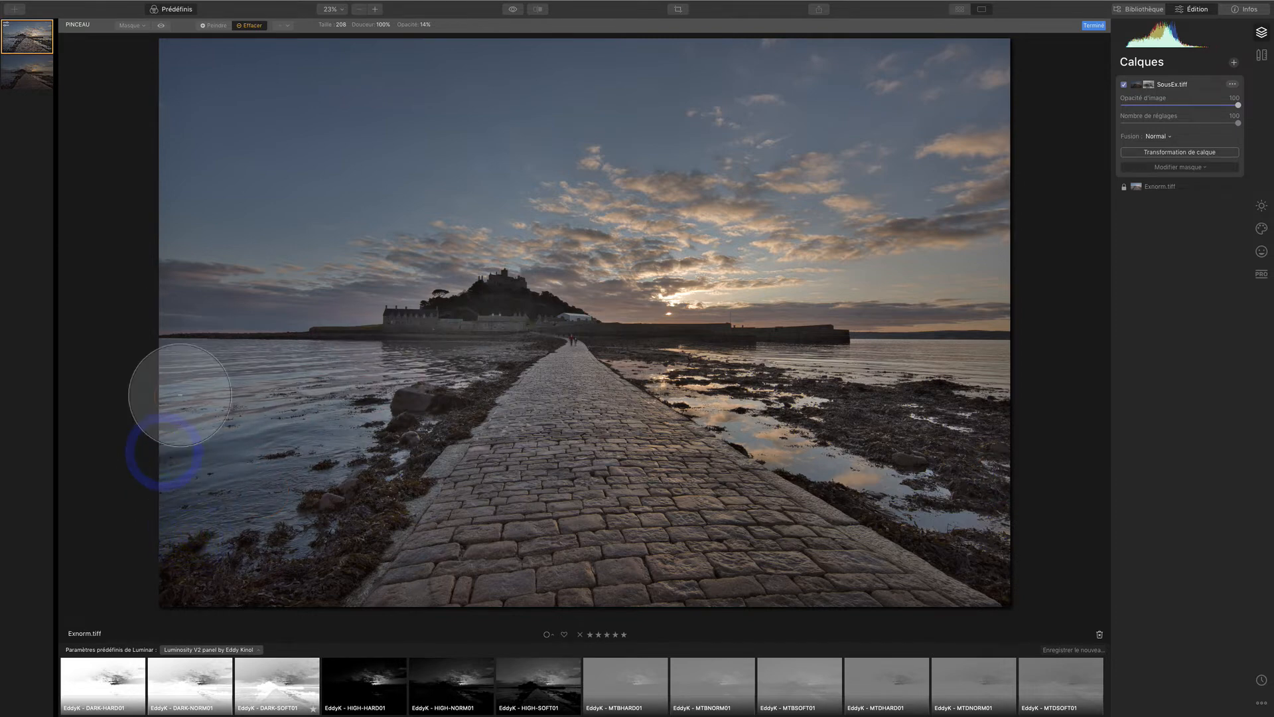
mouse_move(154, 399)
left_mouse_down()
mouse_move(348, 342)
mouse_move(379, 267)
left_mouse_up()
left_click_drag(120, 302, 202, 144)
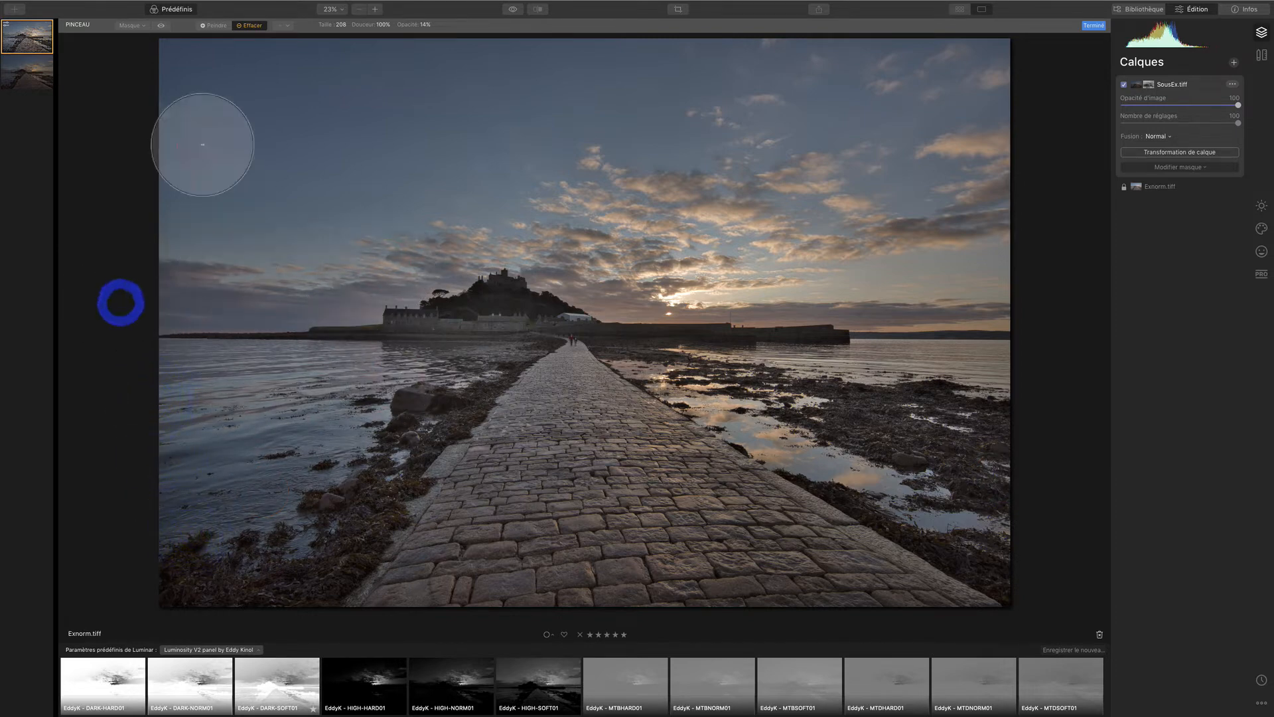
mouse_move(126, 103)
left_mouse_down()
mouse_move(728, 90)
mouse_move(889, 58)
mouse_move(1126, 73)
left_mouse_up()
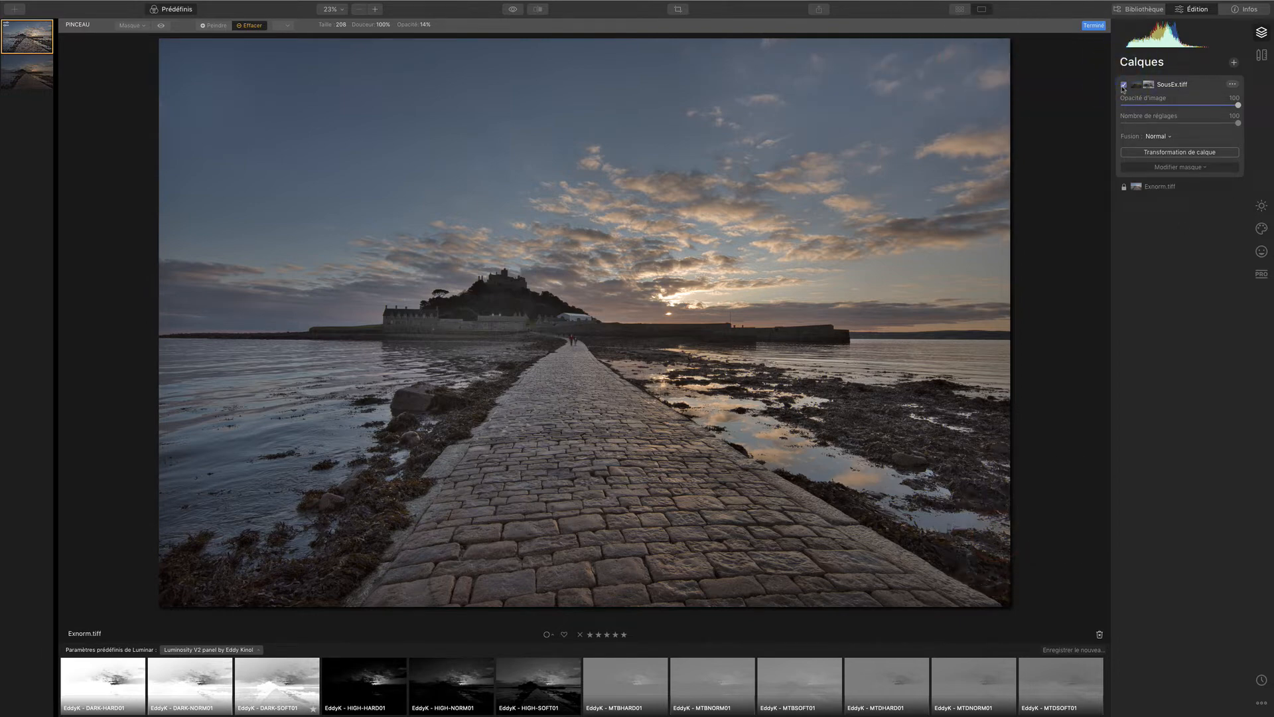
Compare the blend by switching the SousEx.tiff layer off and on, then disabling and re-enabling its mask
left_click(1124, 86)
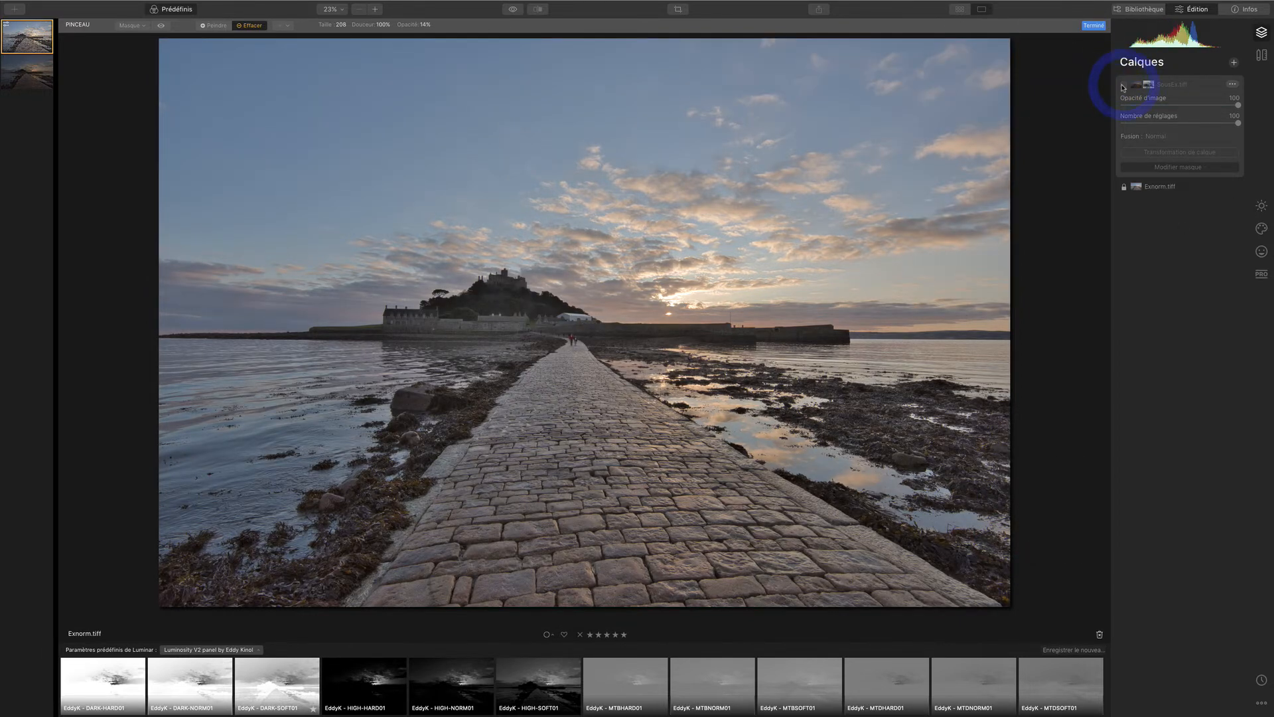
left_click(1124, 85)
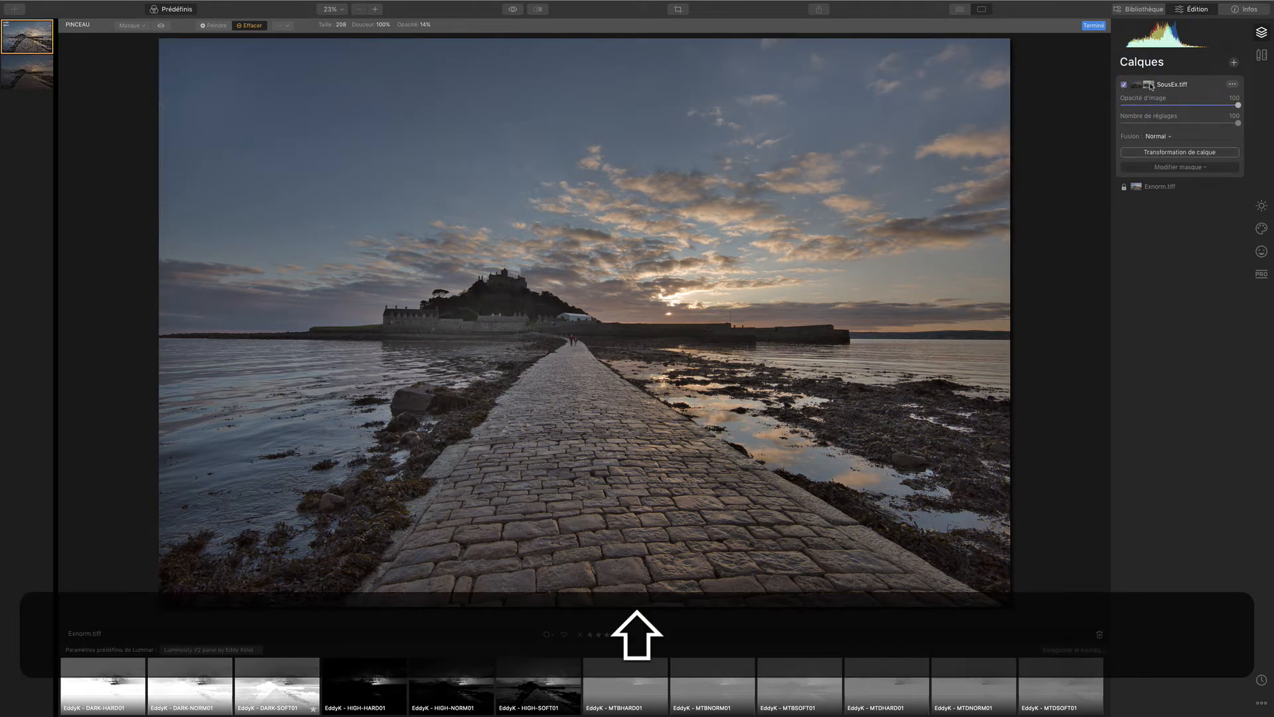
left_click(1150, 86)
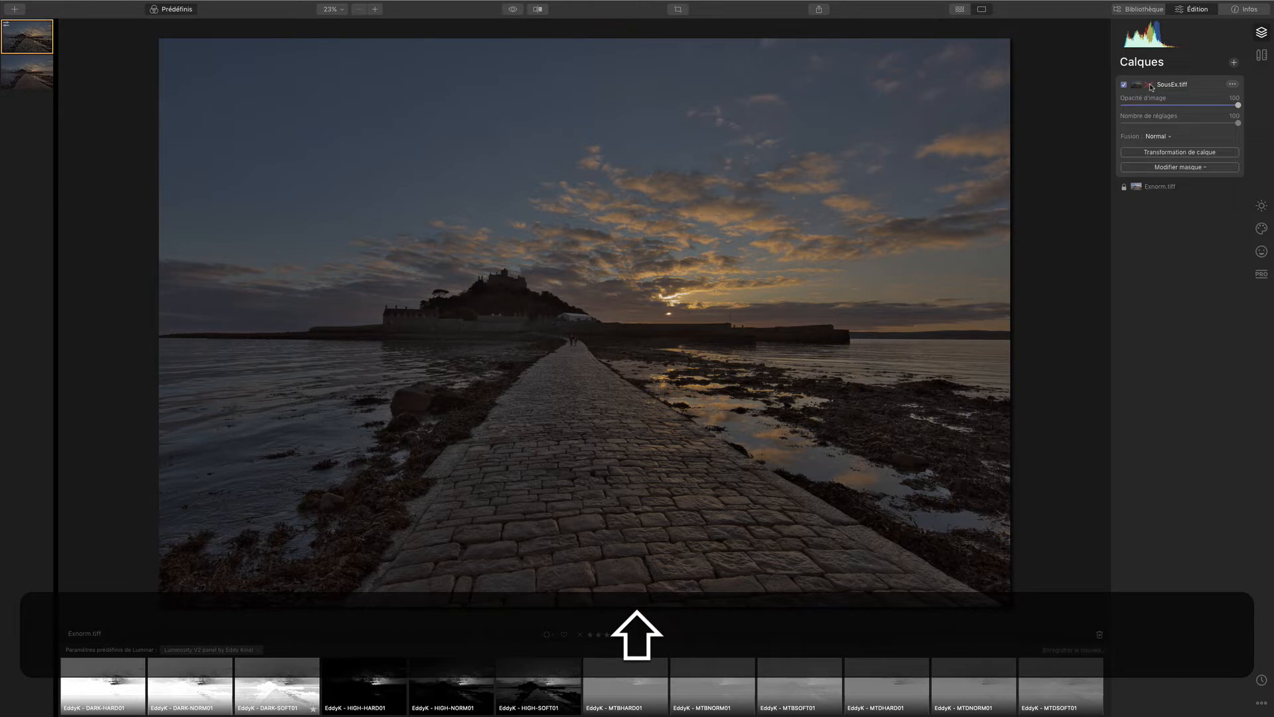
left_click(1150, 85)
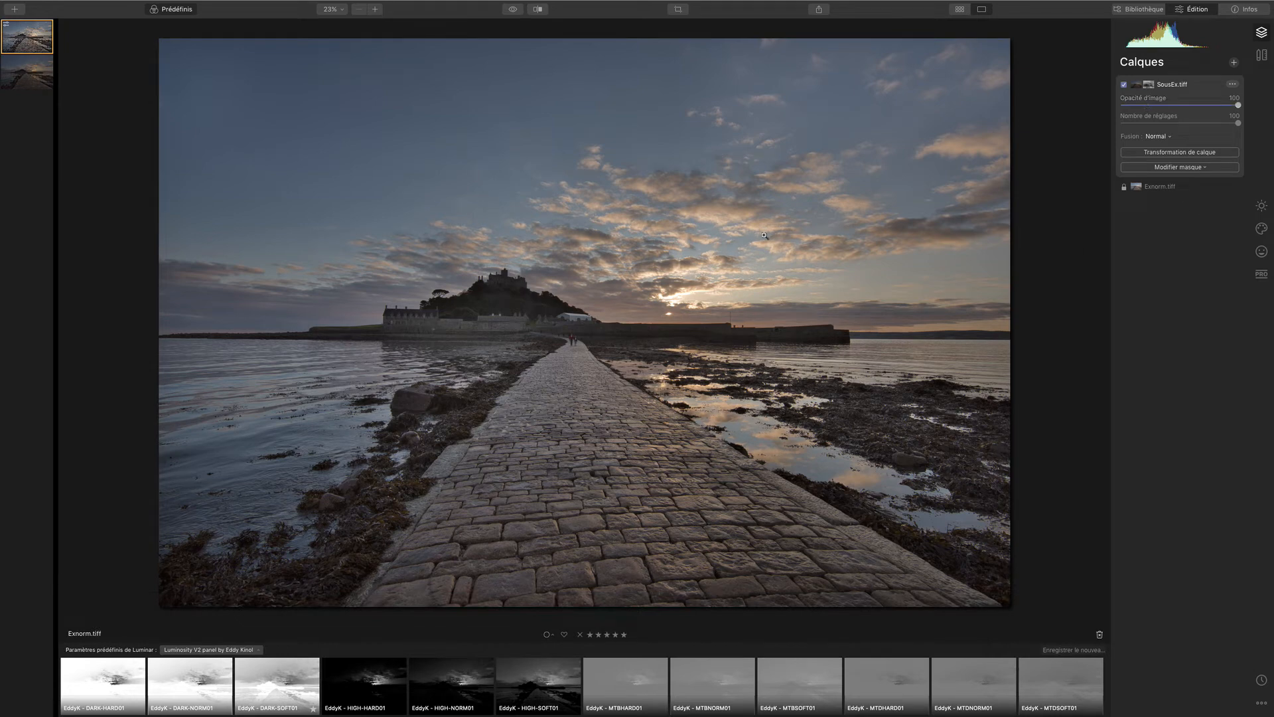
Reopen the SousEx.tiff mask with the brush and erase it along the horizon near both side edges of the photo
left_click(1179, 167)
left_click(1178, 179)
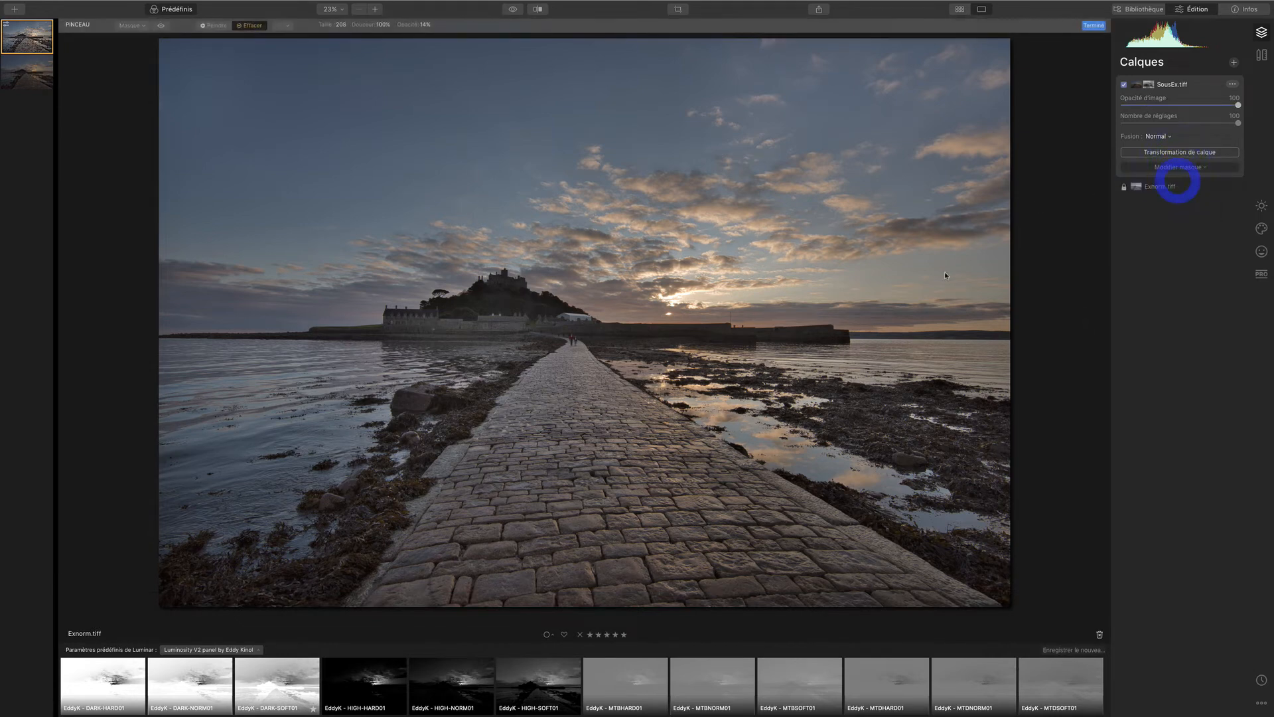
left_click(1008, 240)
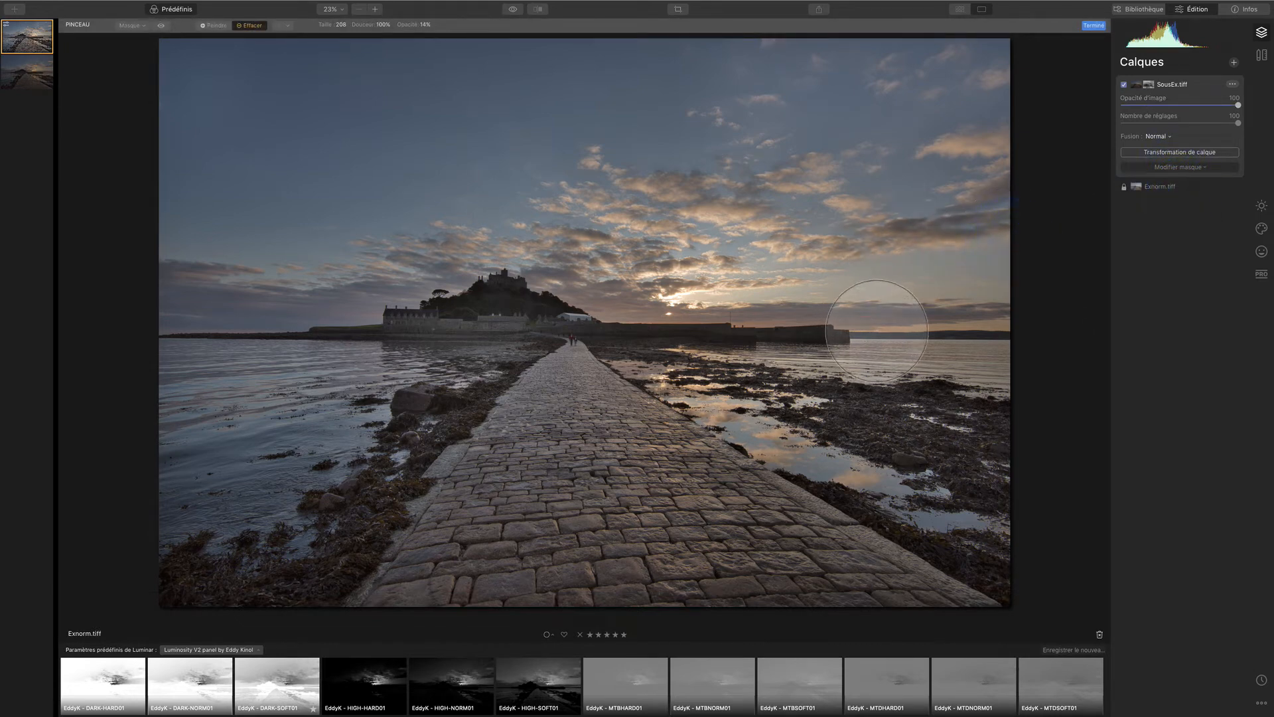
left_click_drag(876, 330, 1006, 319)
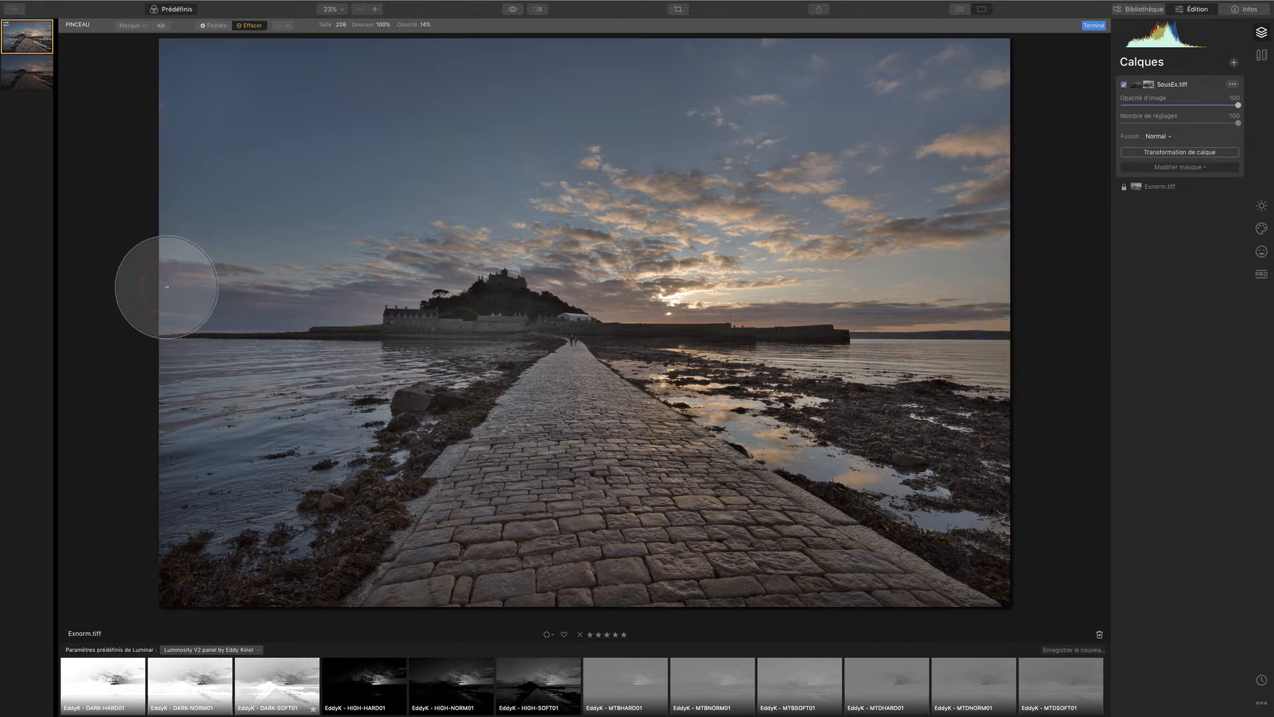
mouse_move(167, 287)
left_mouse_down()
mouse_move(319, 329)
mouse_move(199, 295)
mouse_move(279, 310)
left_mouse_up()
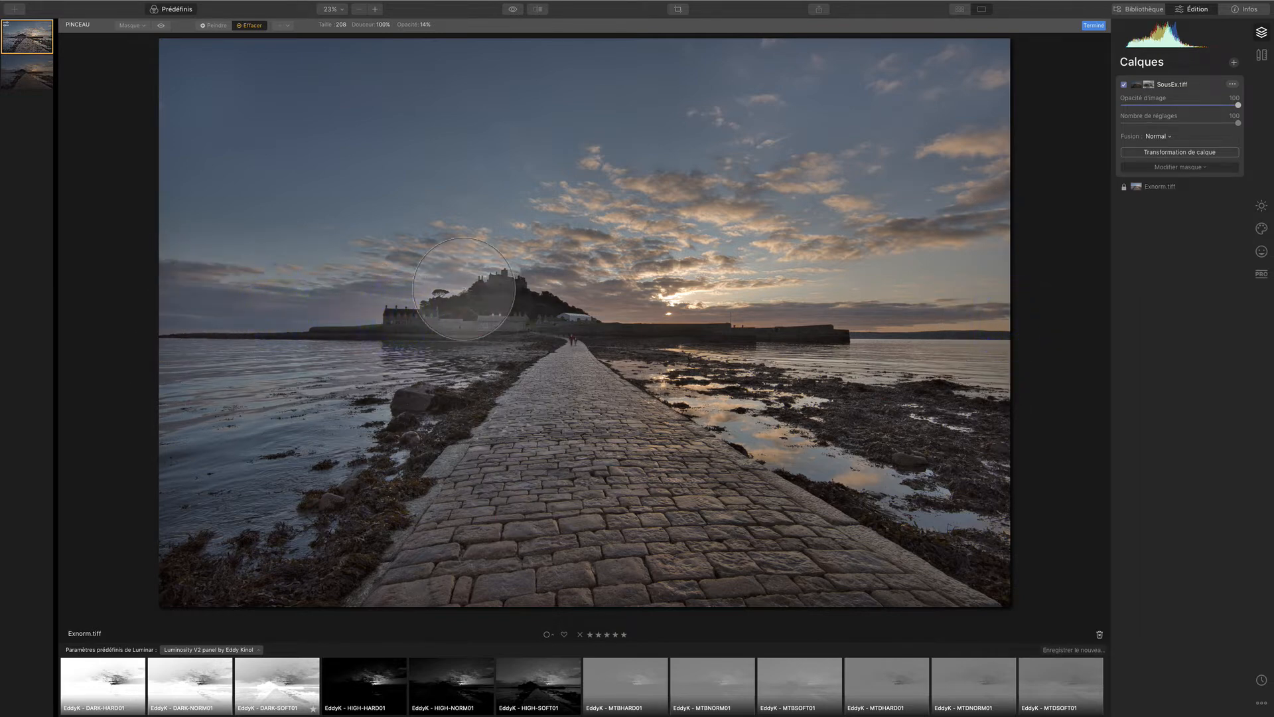
Erase the mask down the causeway's left edge and over the seaweed to the photo's lower-left corner
mouse_move(556, 341)
left_mouse_down()
mouse_move(592, 510)
mouse_move(627, 514)
mouse_move(478, 434)
left_mouse_up()
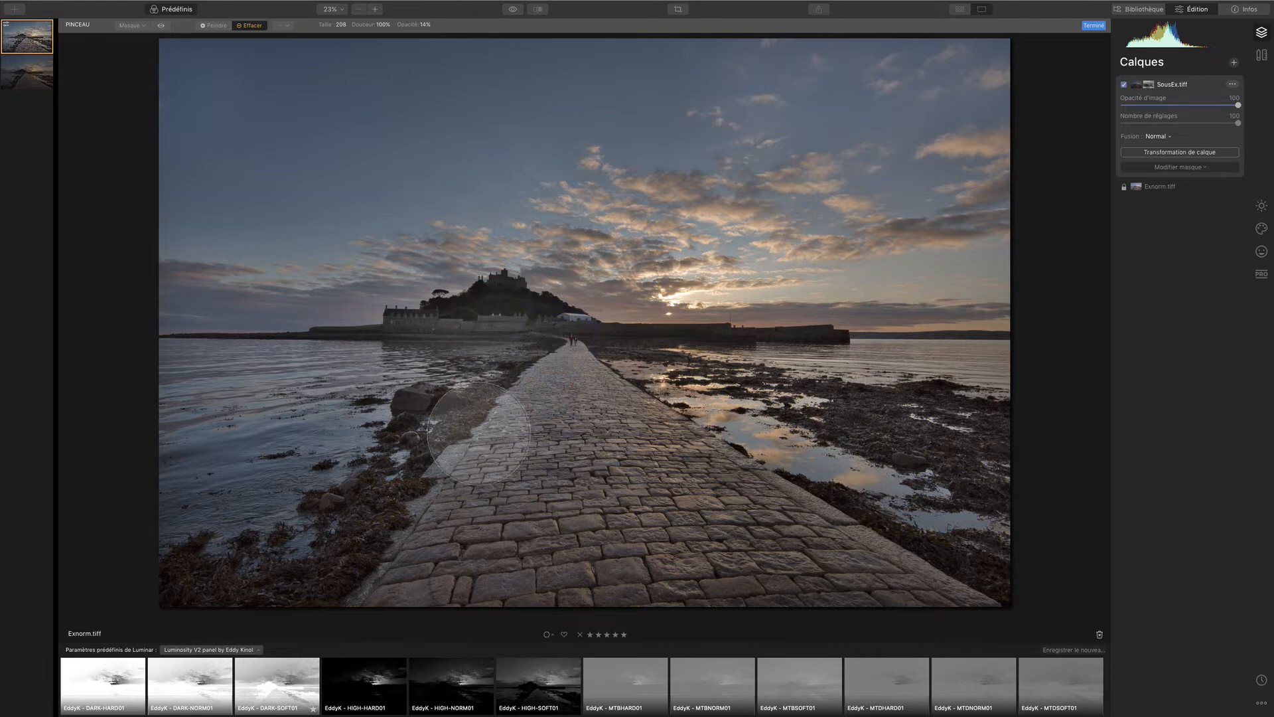
left_click_drag(307, 628, 330, 562)
mouse_move(142, 627)
left_mouse_down()
mouse_move(301, 533)
mouse_move(172, 609)
left_mouse_up()
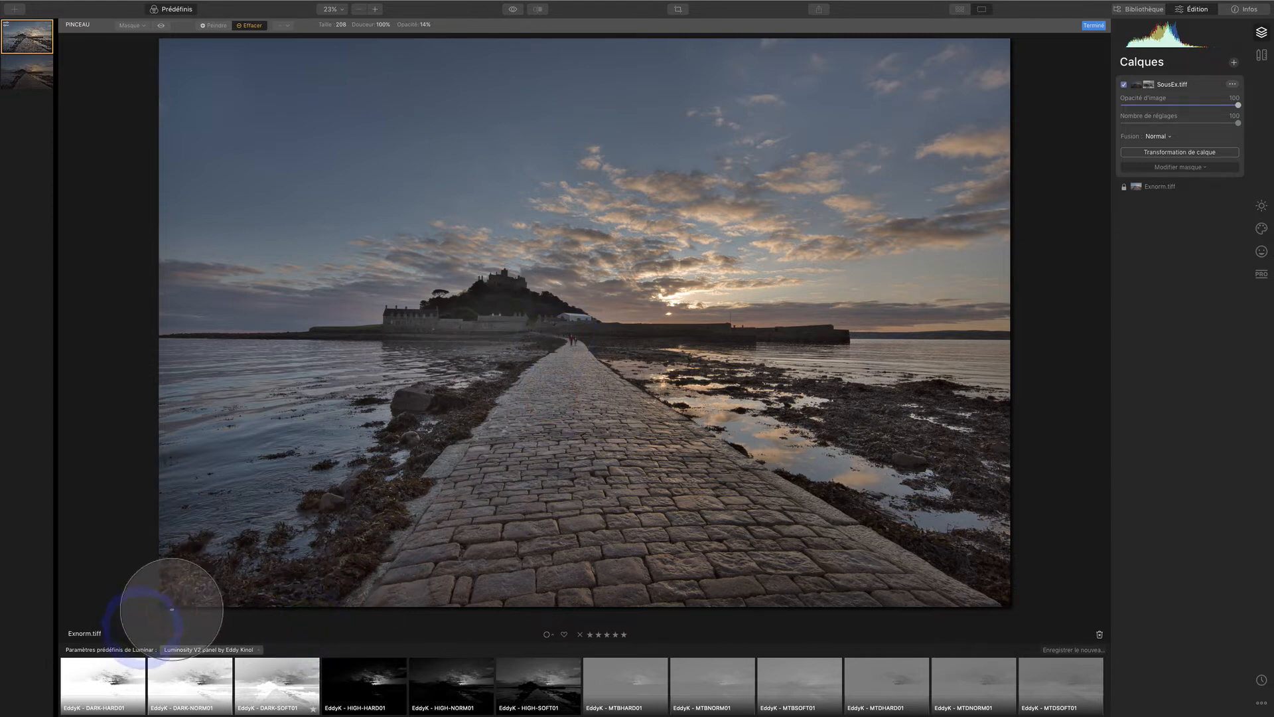
left_click(182, 606)
Erase the mask down the right edge of the sky, over its low clouds and across the right-hand shore
mouse_move(1027, 60)
left_mouse_down()
mouse_move(304, 73)
mouse_move(161, 139)
mouse_move(454, 164)
mouse_move(1032, 160)
left_mouse_up()
mouse_move(1031, 159)
left_mouse_down()
mouse_move(867, 175)
mouse_move(1074, 192)
mouse_move(1019, 220)
mouse_move(1033, 228)
left_mouse_up()
left_click_drag(942, 254, 1032, 271)
left_click_drag(931, 270, 1033, 290)
left_click_drag(868, 443, 1053, 516)
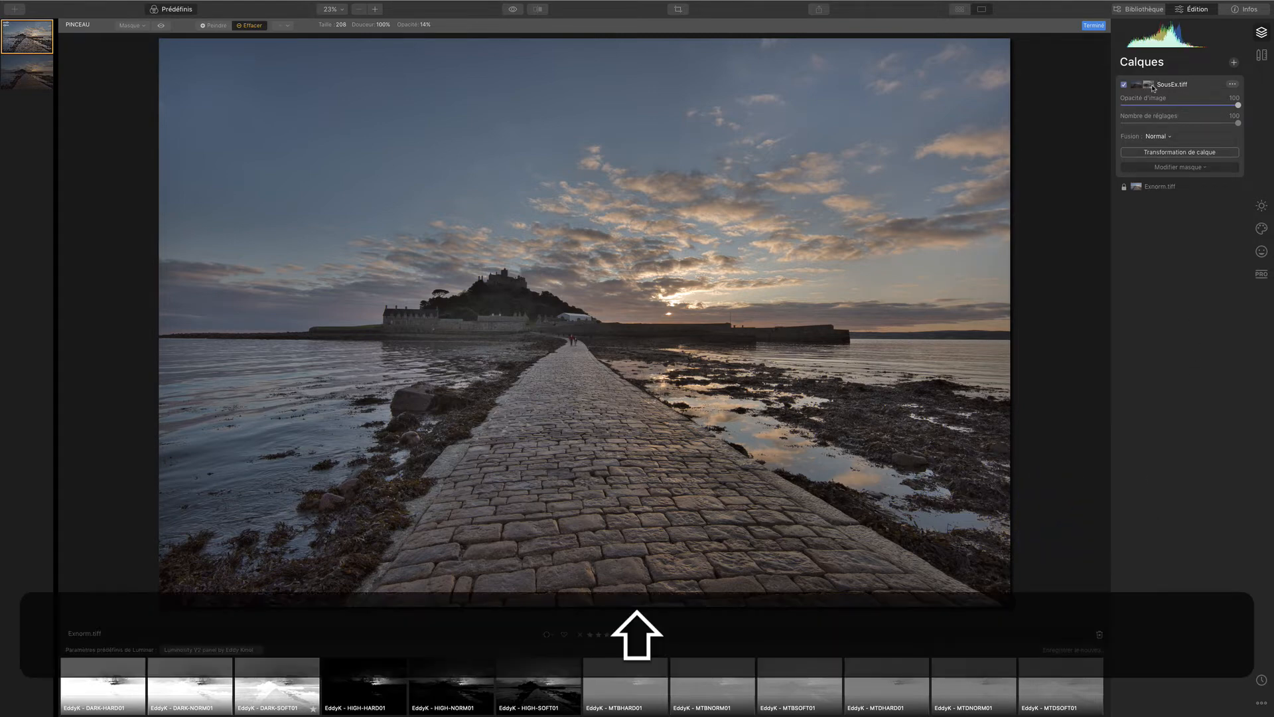
Check the refined blend by disabling and restoring the SousEx.tiff mask, then hiding and showing the layer
left_click(1149, 86)
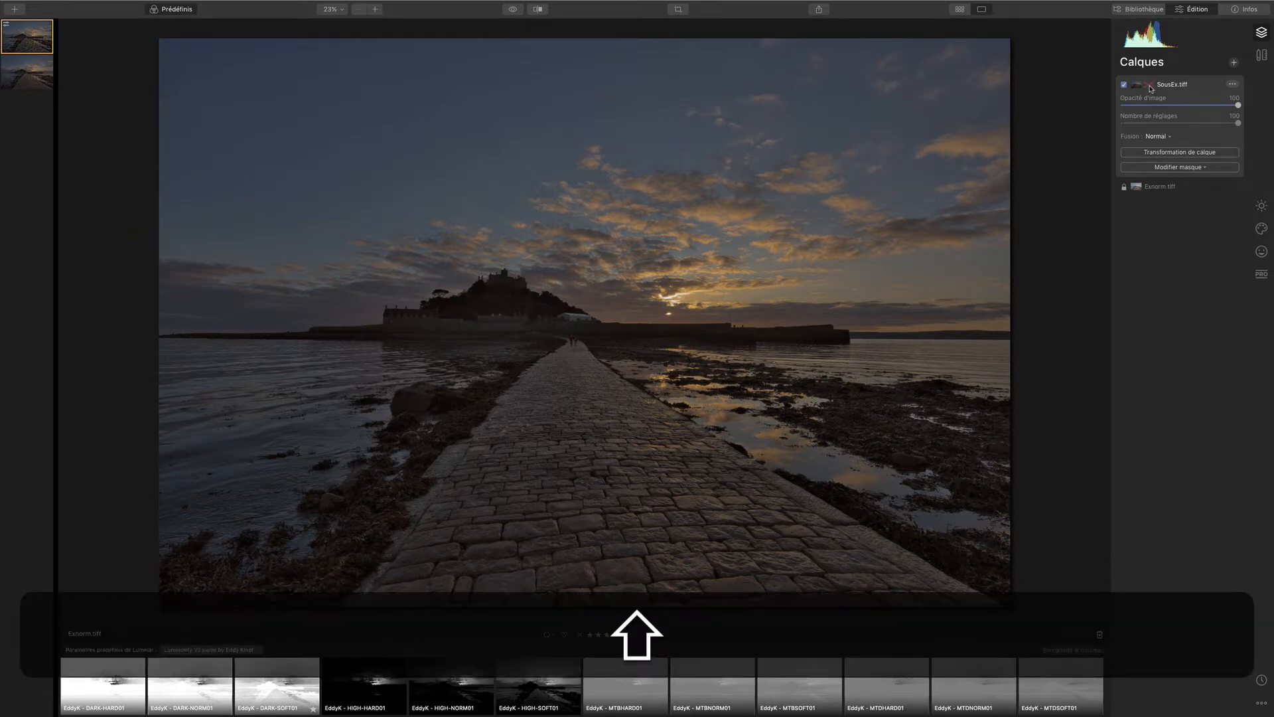
left_click(1150, 86)
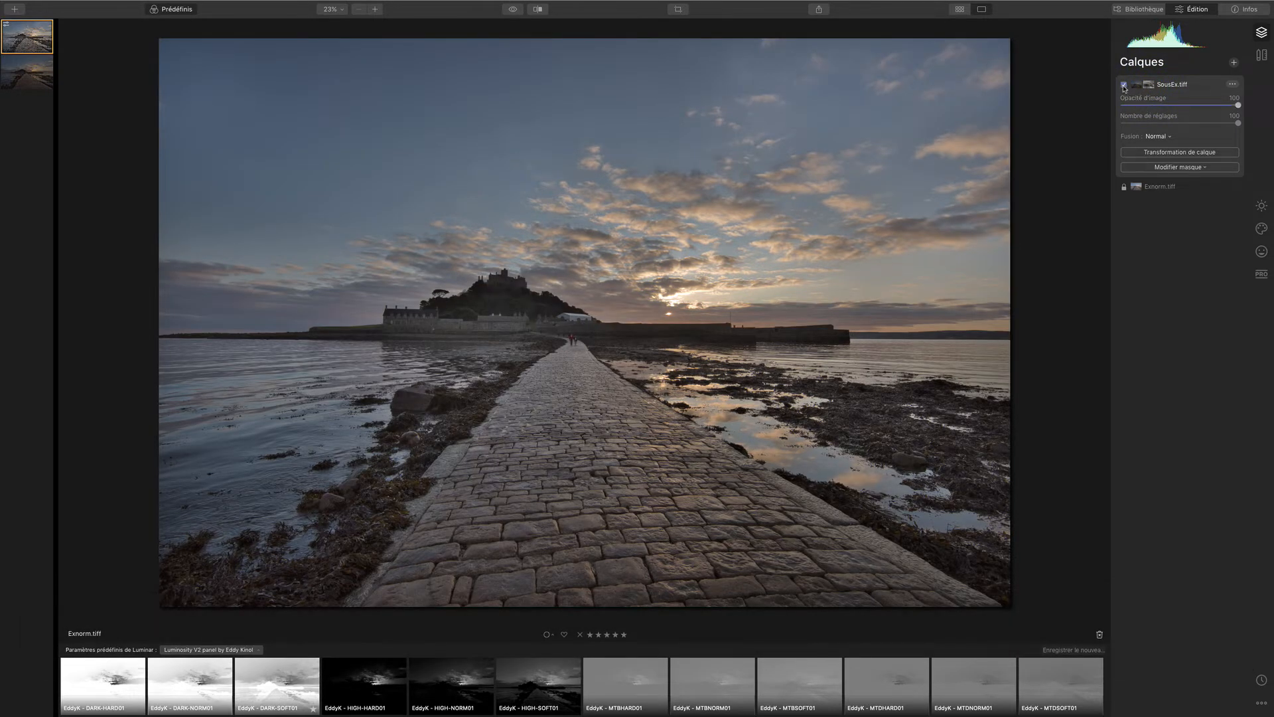
left_click(1124, 86)
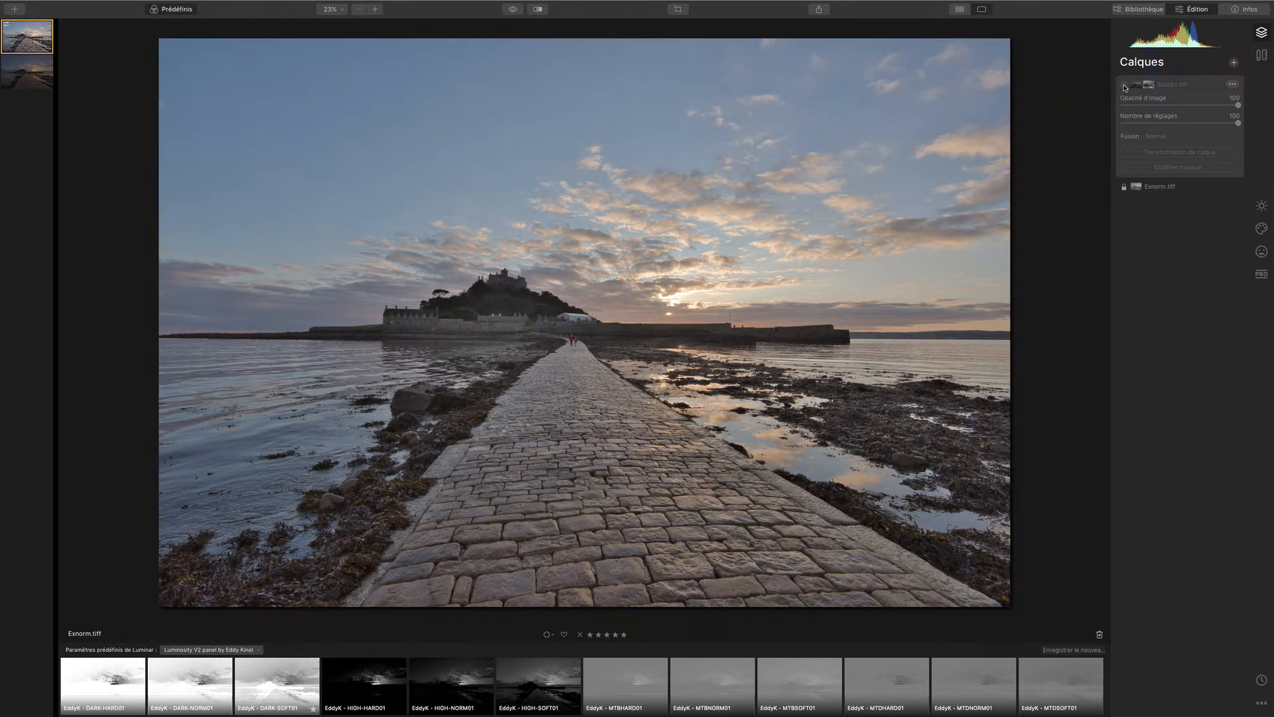
left_click(1125, 85)
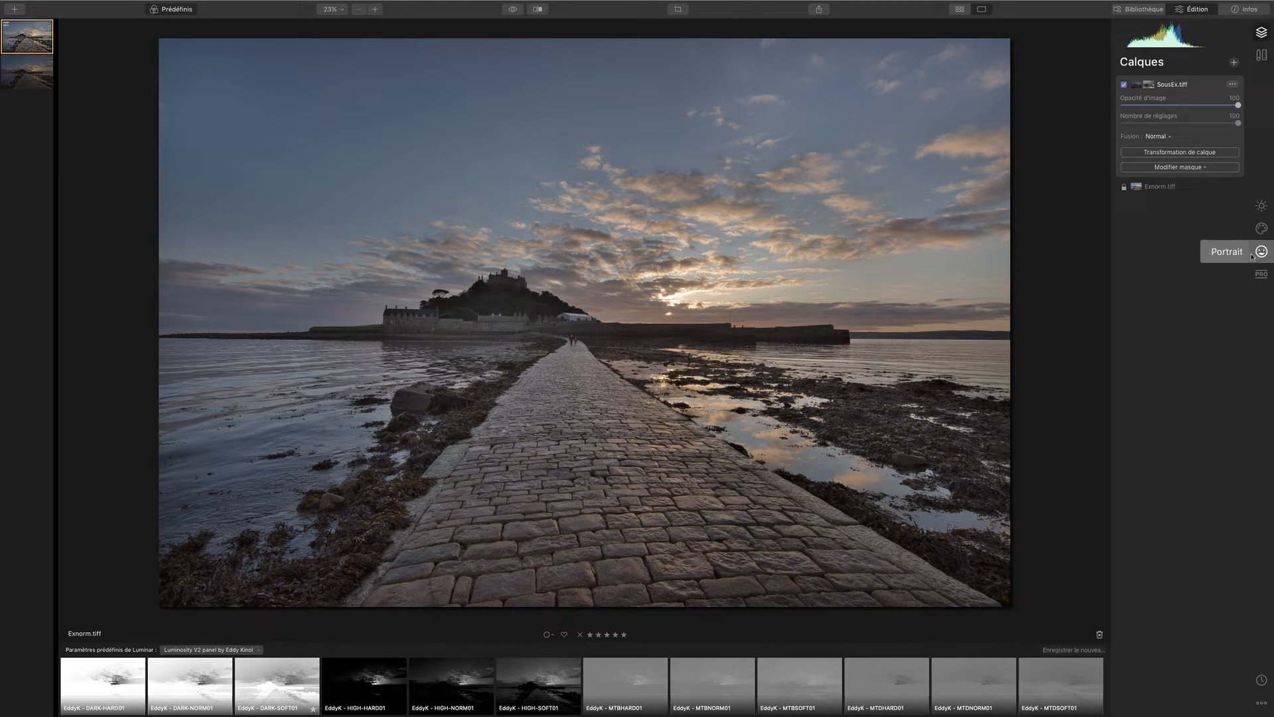
Add a new adjustment layer above SousEx.tiff and set its blend mode to Multiplicateur
left_click(1232, 64)
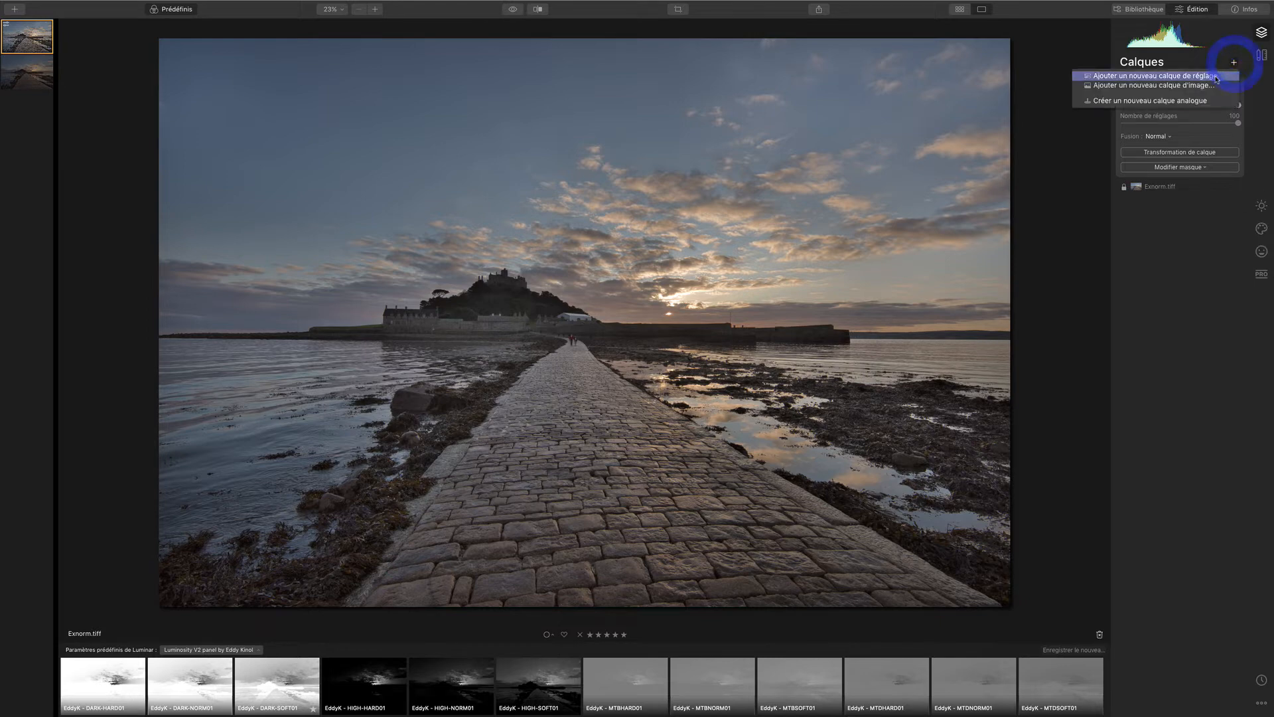
left_click(1214, 77)
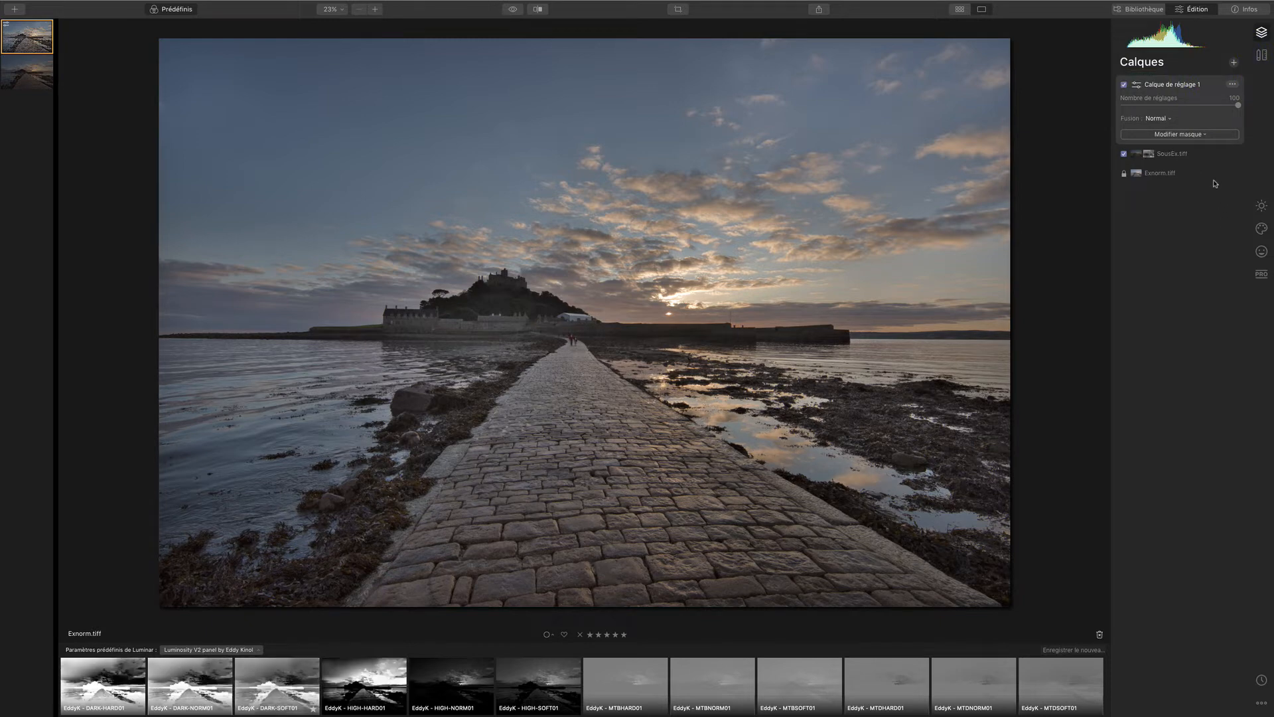
left_click(1169, 119)
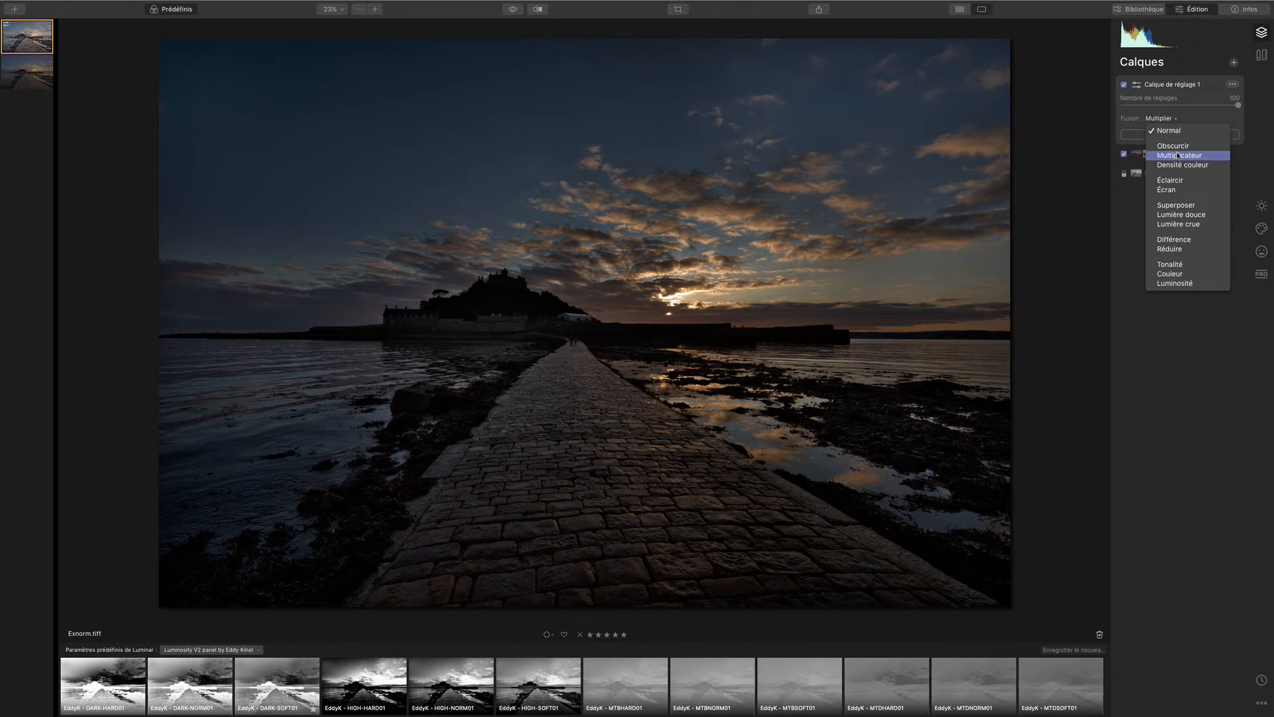
left_click(1179, 156)
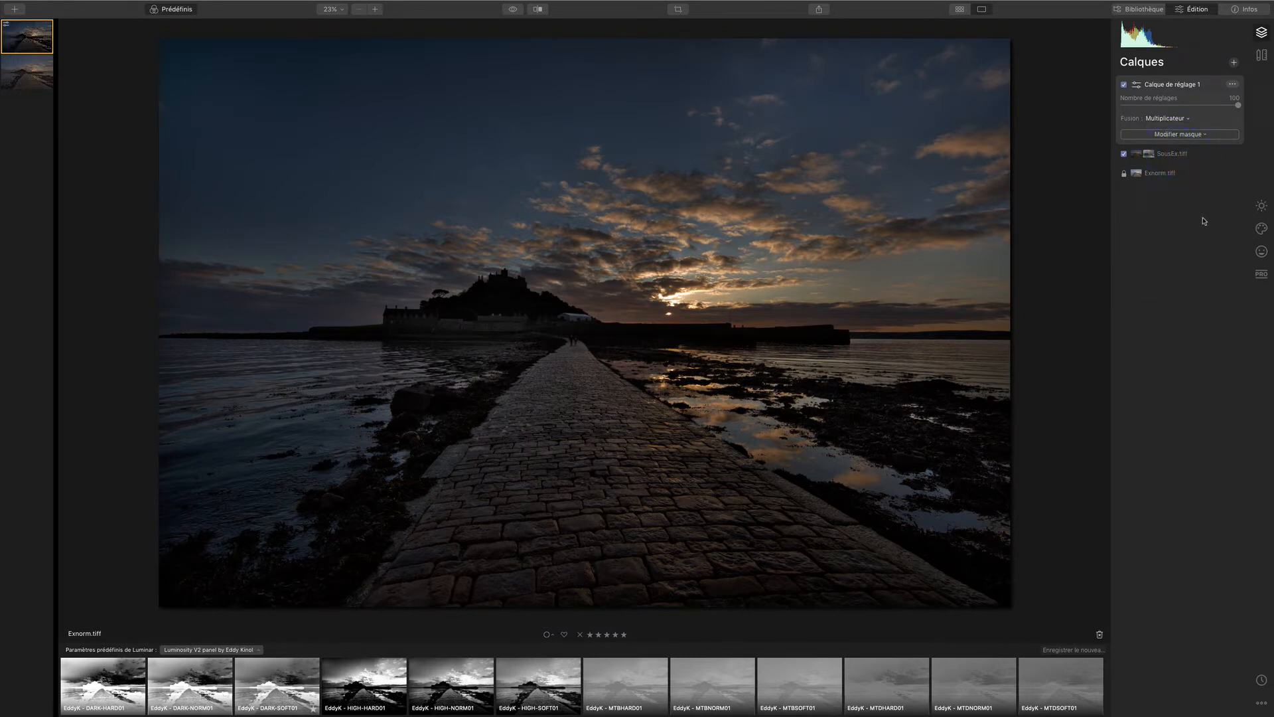
Brighten the Multiply adjustment layer with the Lumière curve, raising the black point to about 60% of its height and lifting the midtones
left_click(1262, 207)
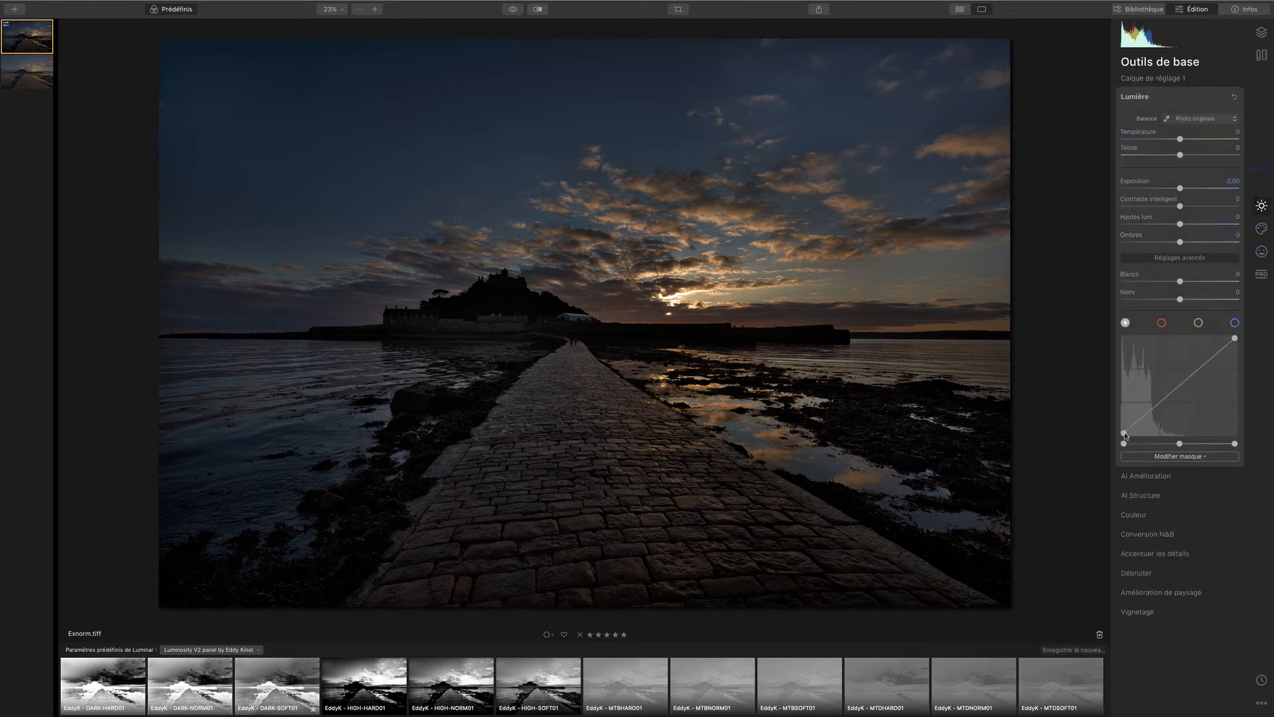
left_click_drag(1124, 435, 1096, 374)
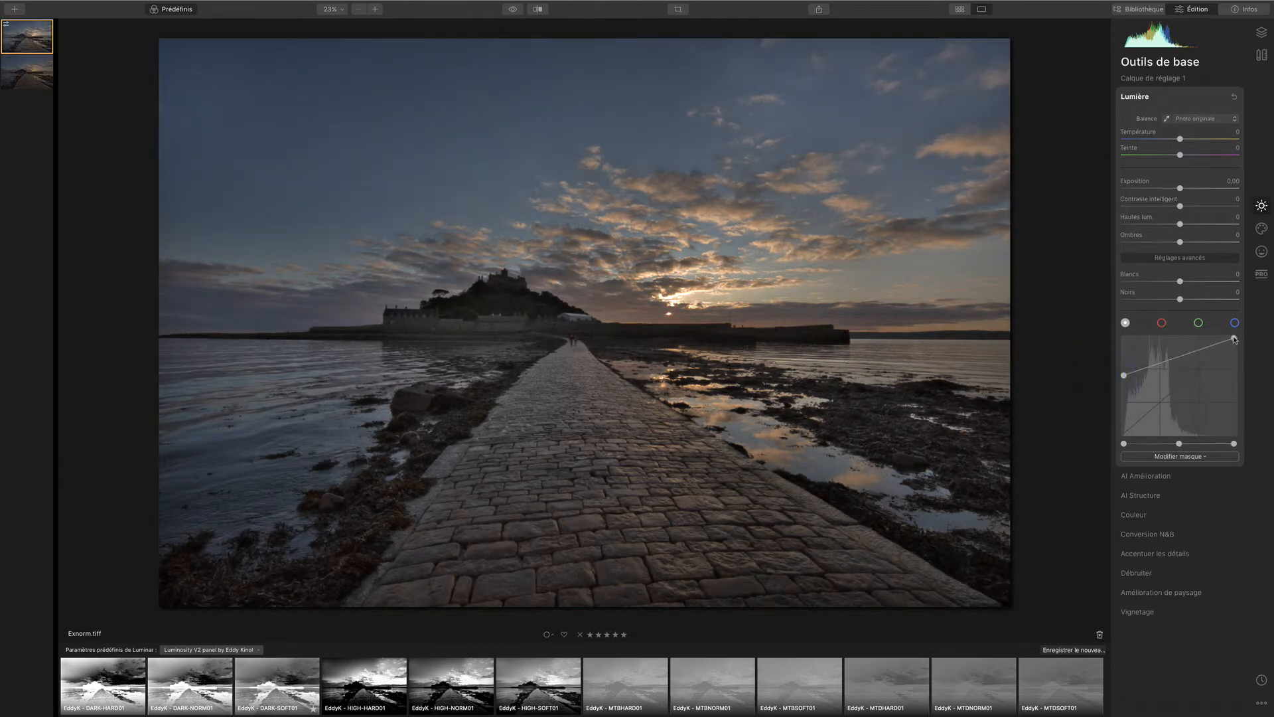
mouse_move(1234, 339)
left_mouse_down()
mouse_move(1245, 363)
mouse_move(1232, 327)
left_mouse_up()
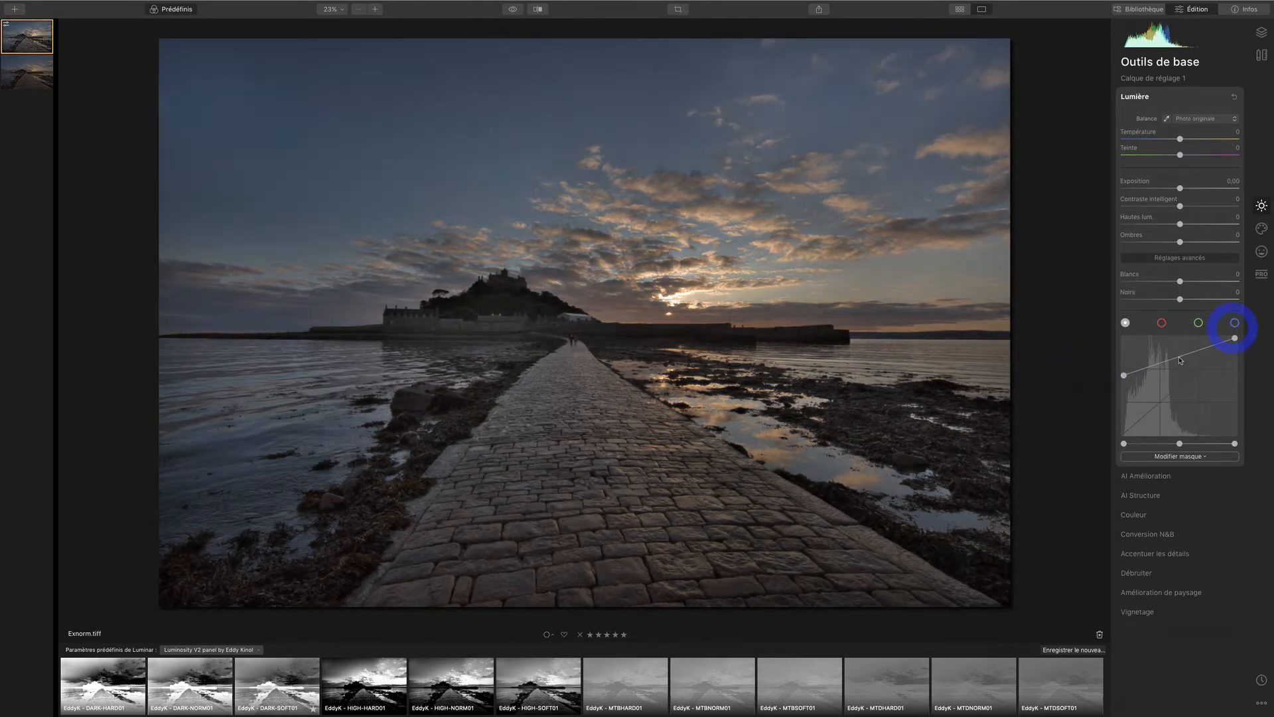
left_click_drag(1181, 360, 1178, 347)
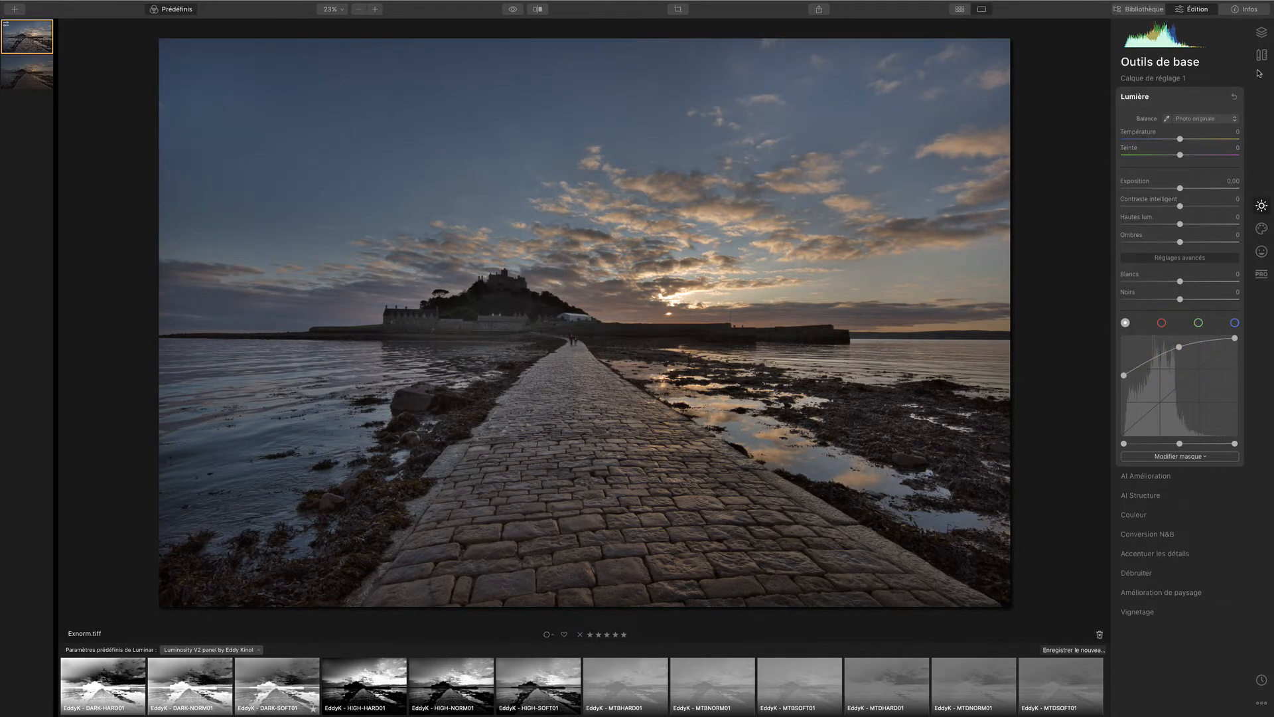
Compare the photo with and without the Multiply adjustment layer by repeatedly hiding and showing Calque de réglage 1
left_click(1261, 31)
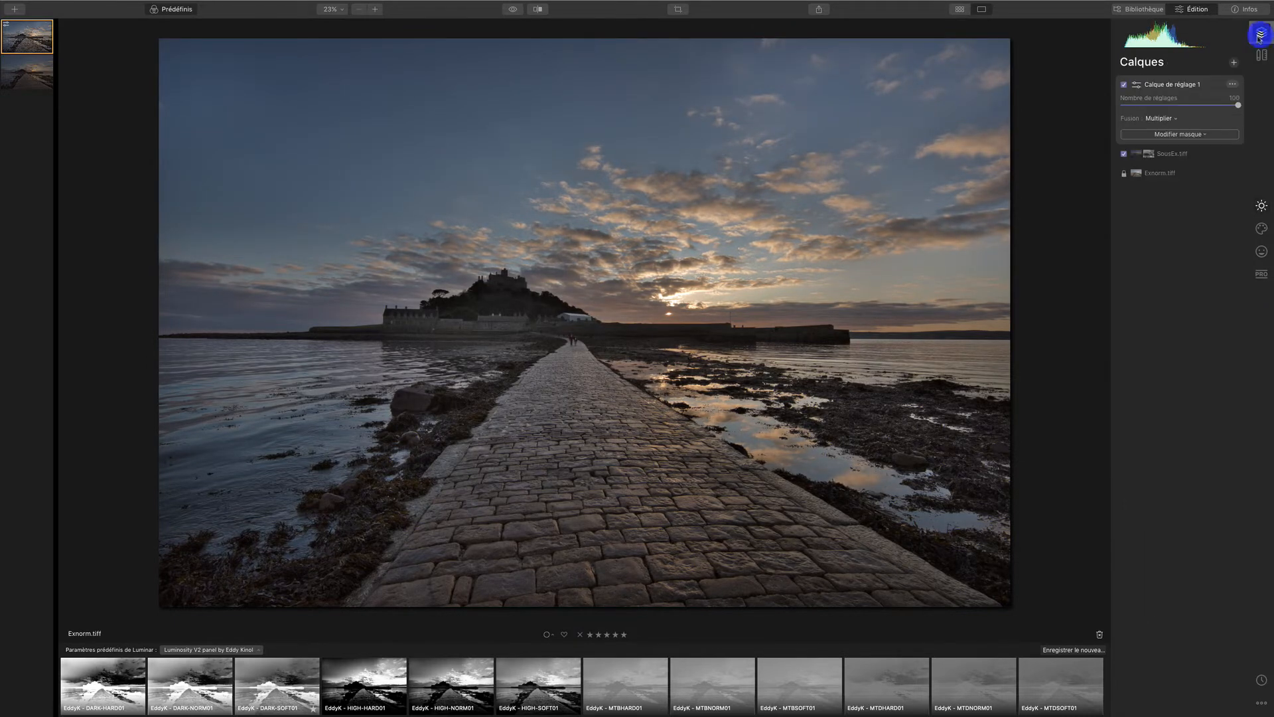
left_click(1124, 85)
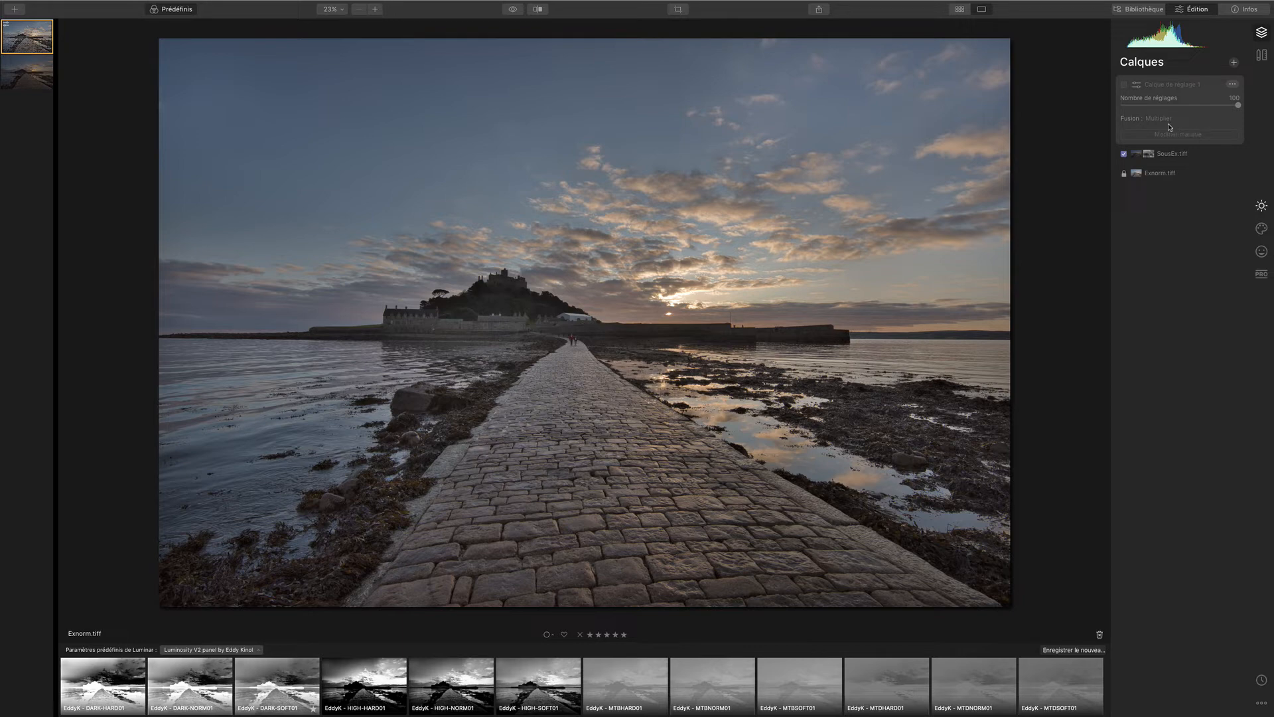
left_click(1125, 85)
left_click(1125, 85)
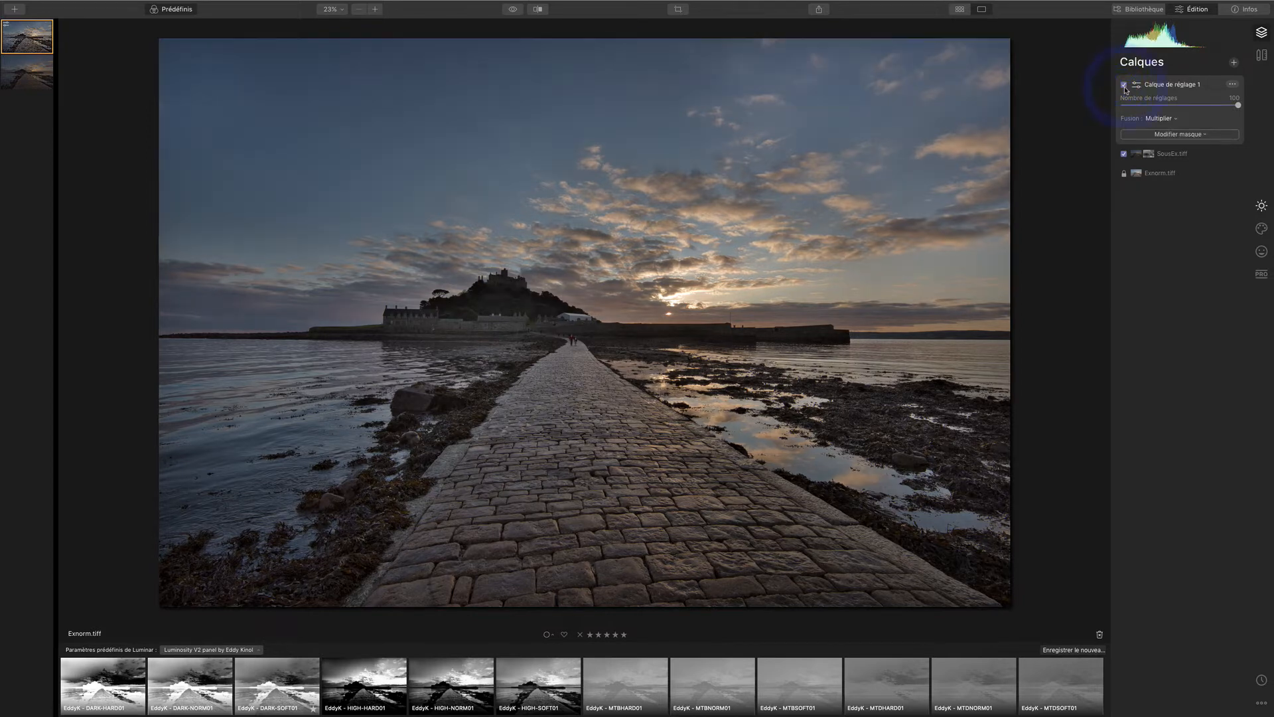
left_click(1125, 85)
left_click(1124, 85)
left_click(1124, 86)
left_click(1123, 85)
left_click(1123, 85)
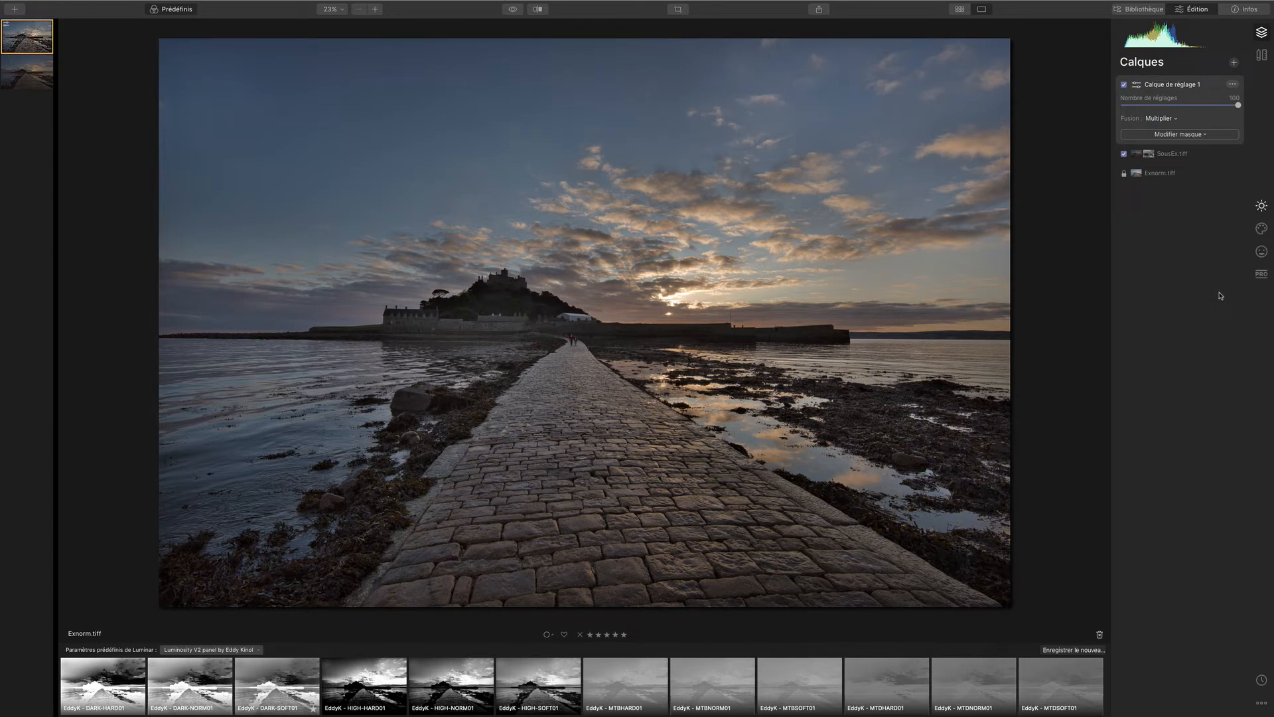
Compare the edited photo with the original by repeatedly switching the before/after preview
left_click(512, 10)
left_click(512, 10)
left_click(512, 10)
left_click(512, 10)
left_click(512, 12)
left_click(512, 12)
left_click(508, 13)
Add a second adjustment layer and apply AI Structure to it with Quantité 30 and Renforcer 17
left_click(1234, 62)
left_click(1222, 76)
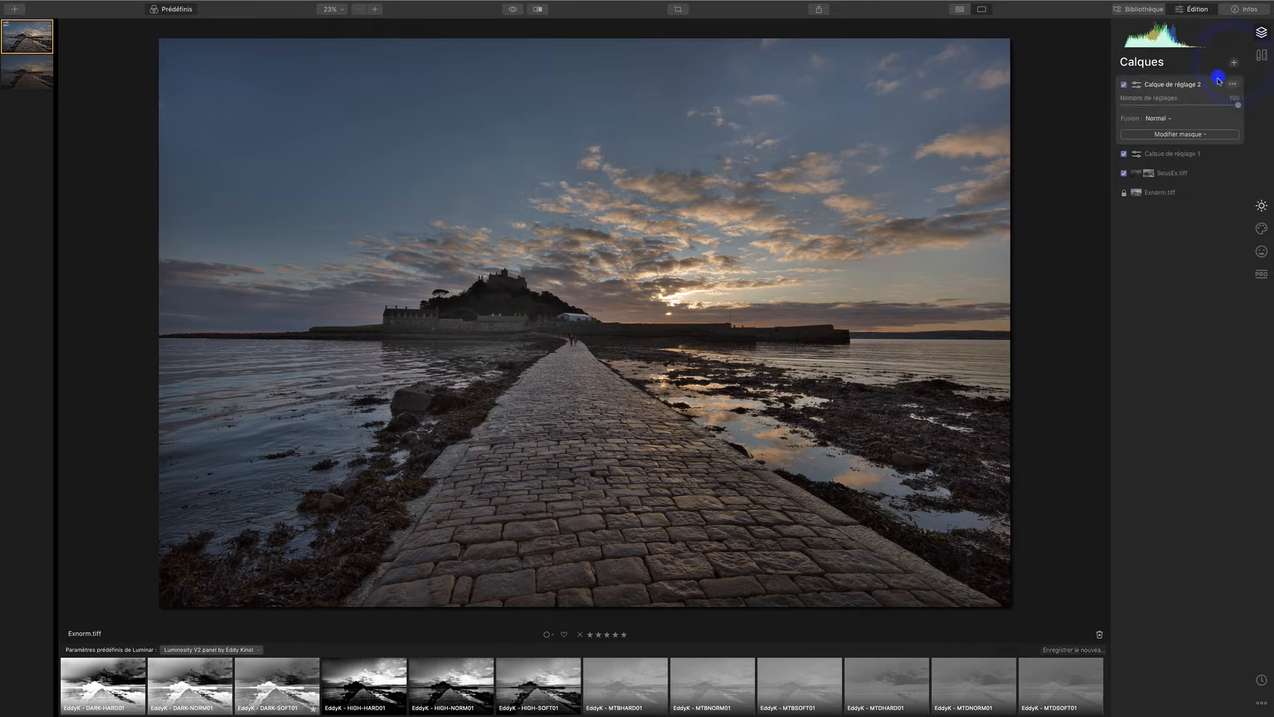
left_click(1257, 211)
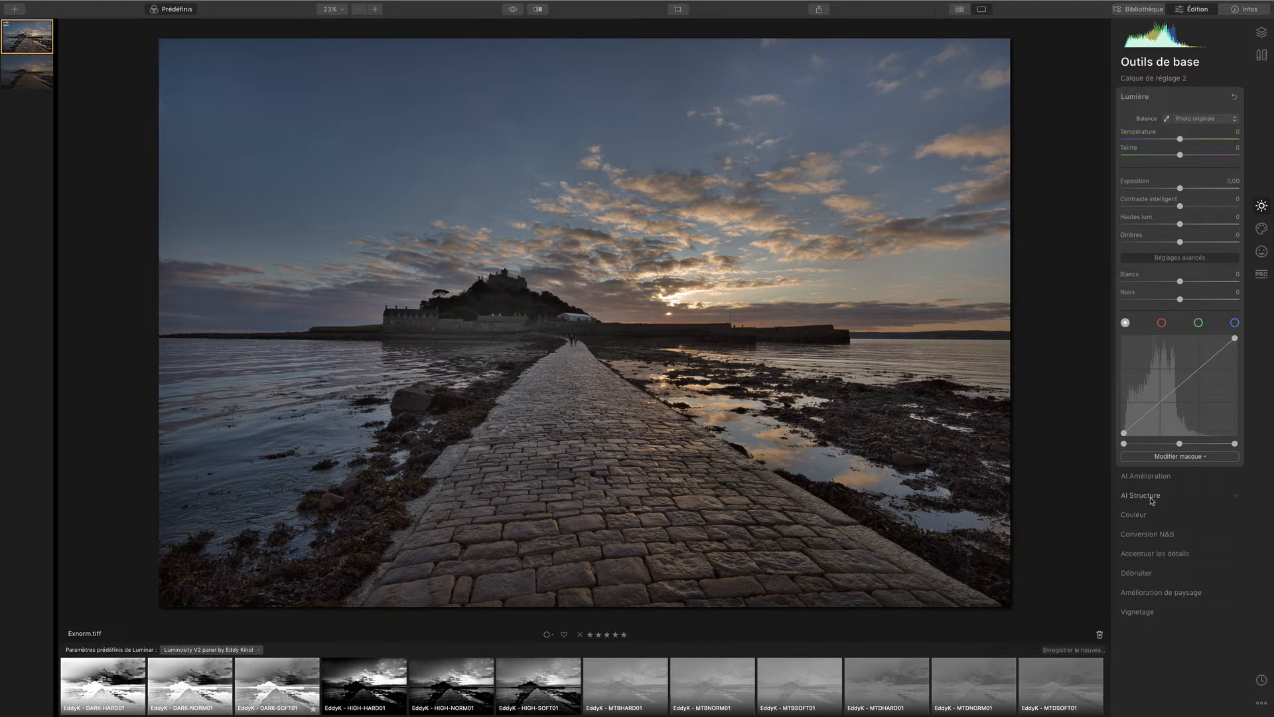
left_click(1152, 497)
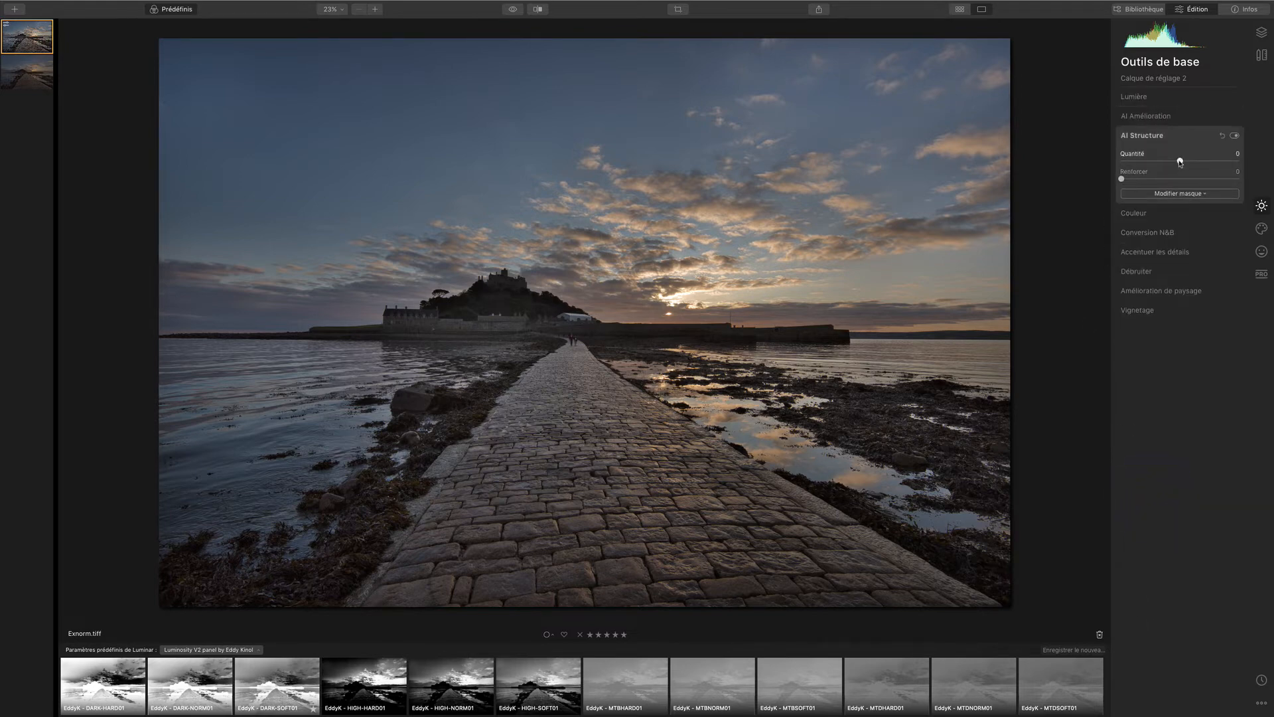
left_click_drag(1179, 160, 1197, 161)
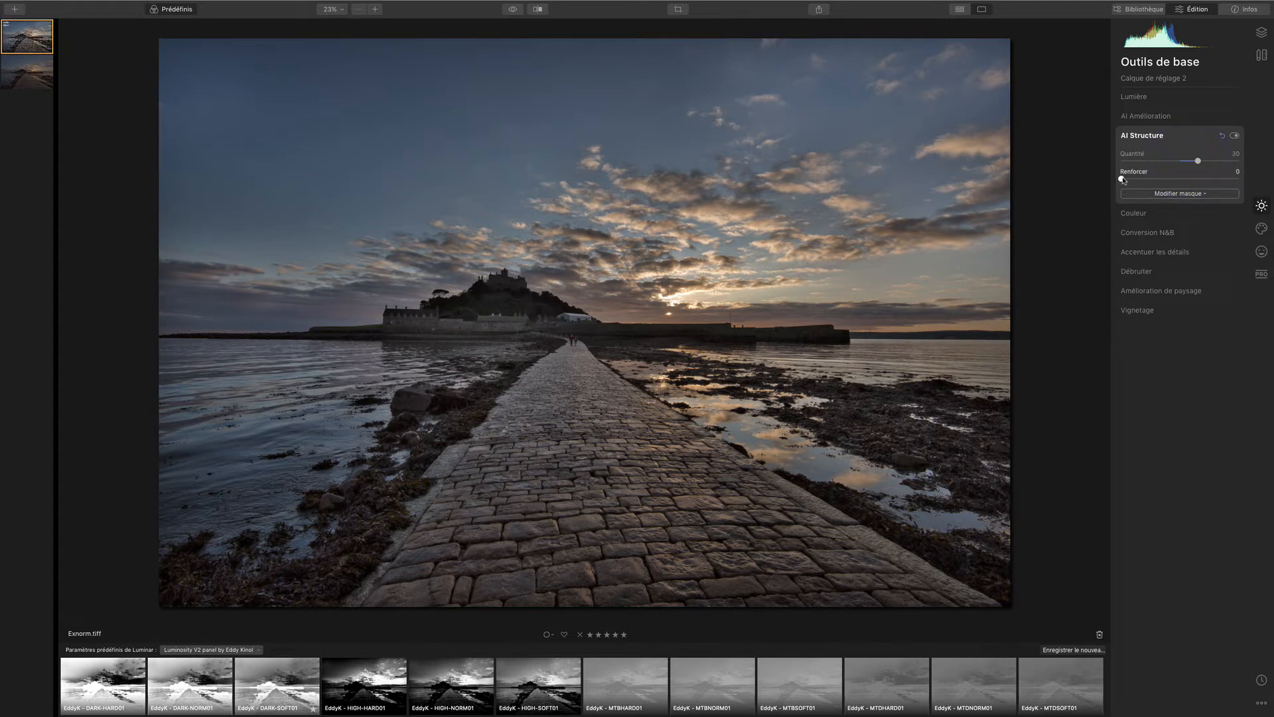
left_click_drag(1123, 179, 1141, 179)
Switch AI Structure off and add a third adjustment layer with the DARK-HARD01 luminosity preset
left_click(1234, 136)
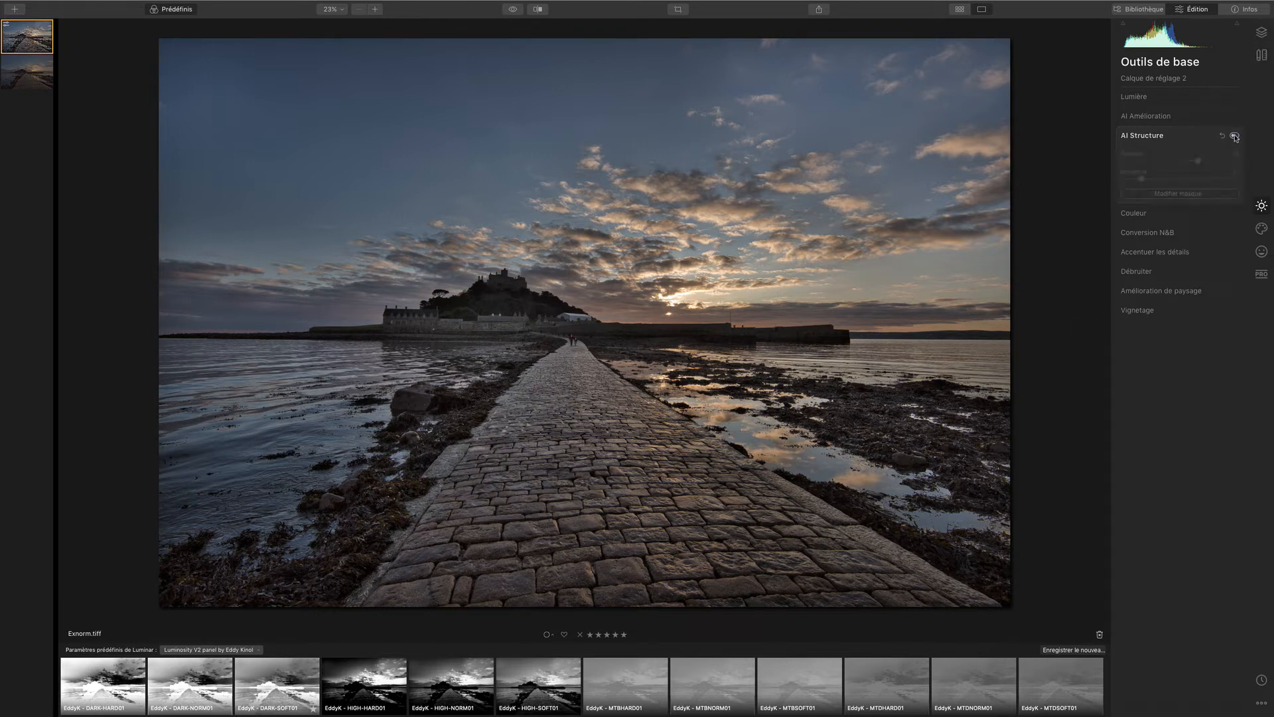
left_click(1262, 32)
left_click(1233, 62)
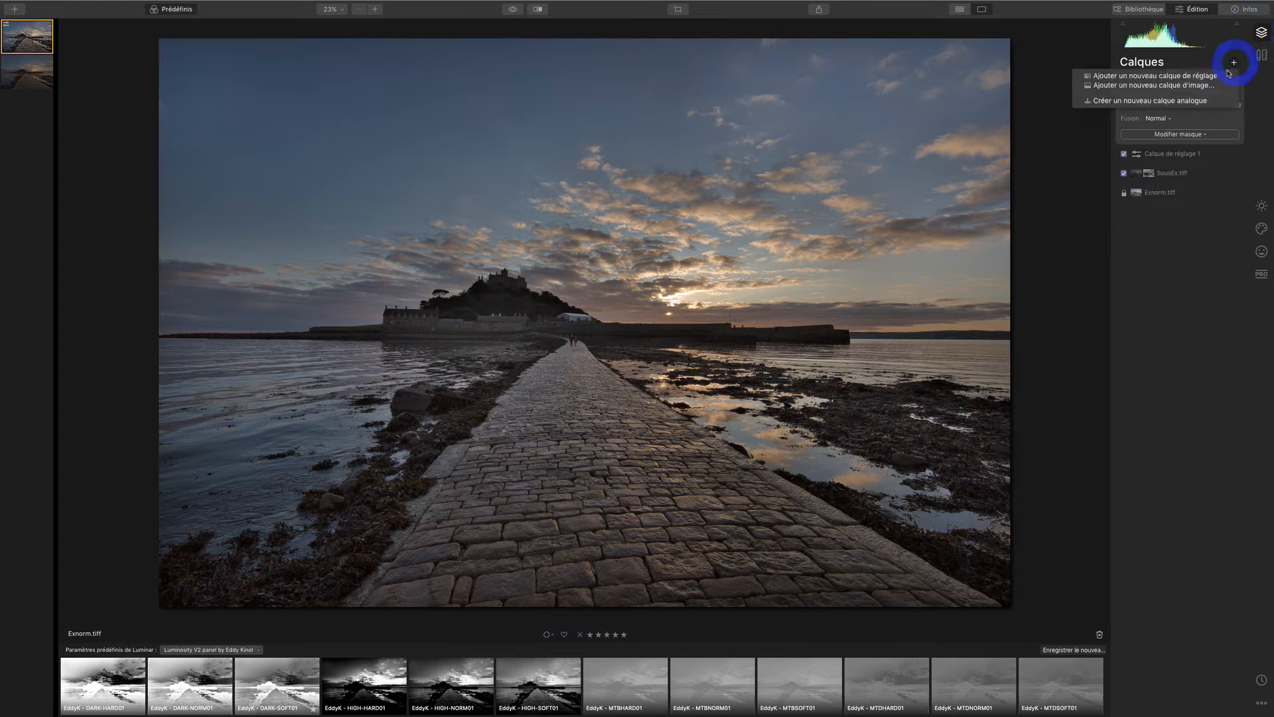
left_click(1222, 77)
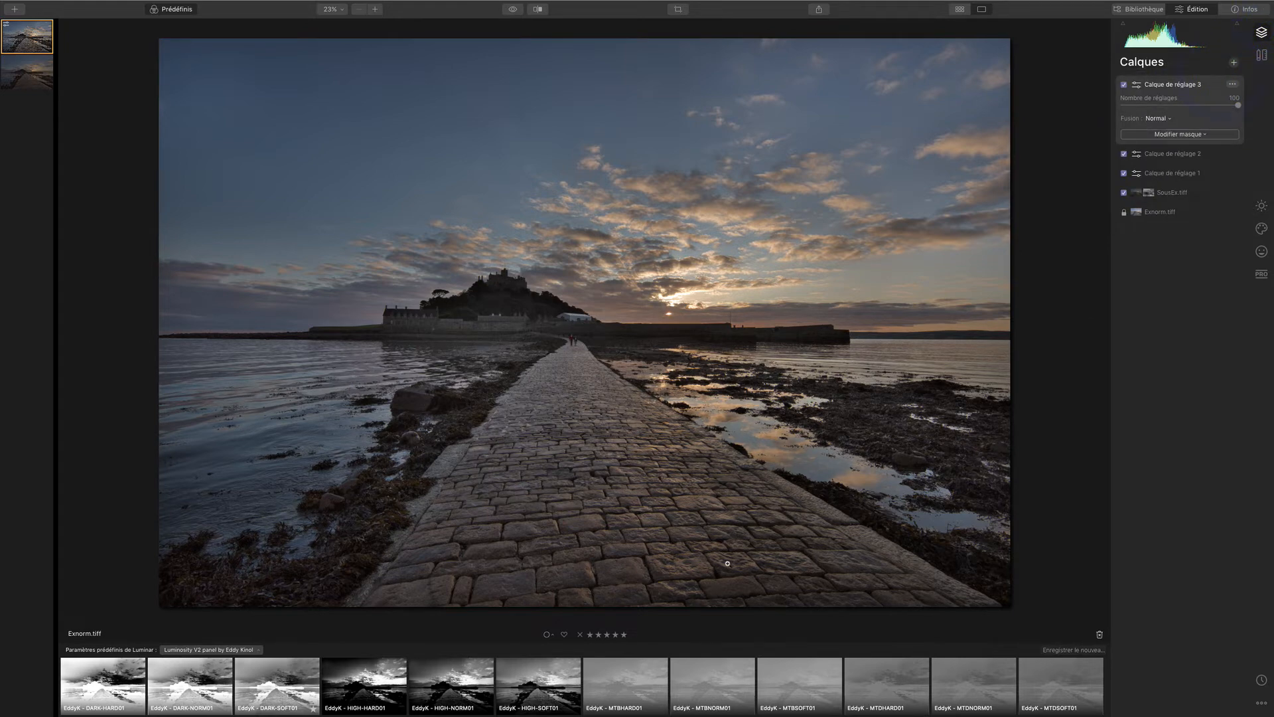
left_click(116, 697)
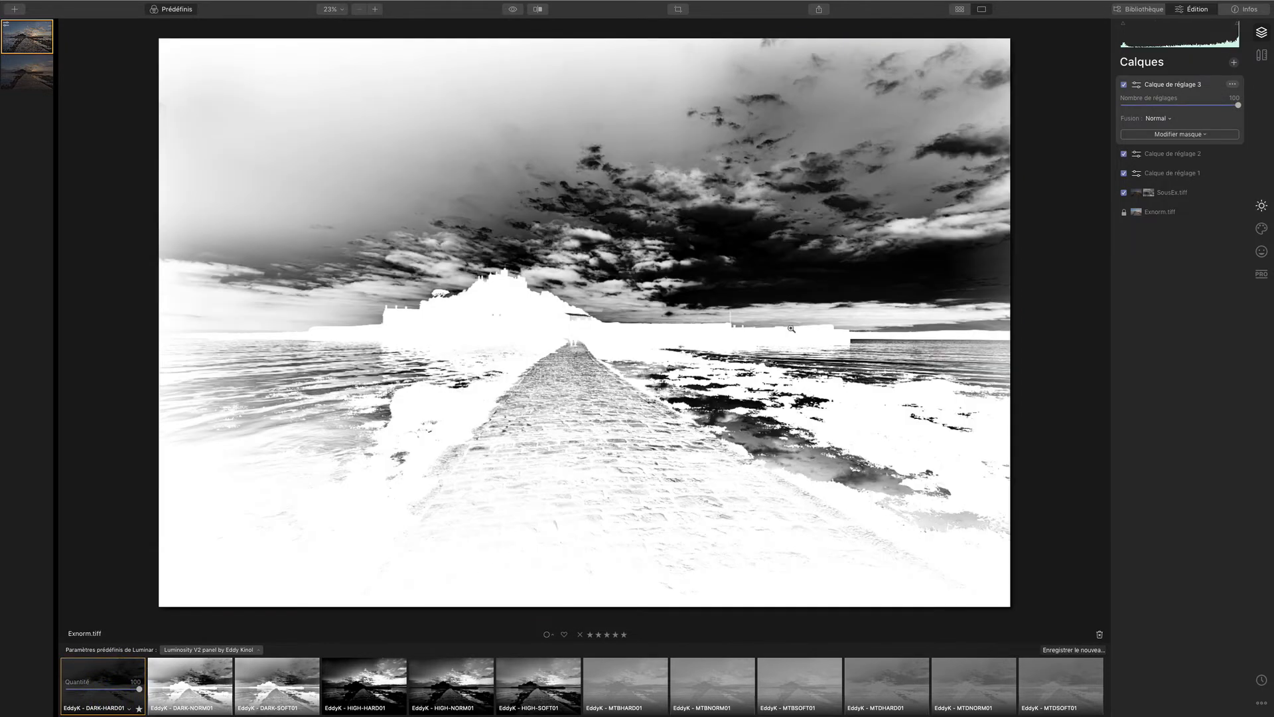
Set the preset's Lumière exposure to 2.33 to isolate the dark areas in strong black and white
left_click(1261, 206)
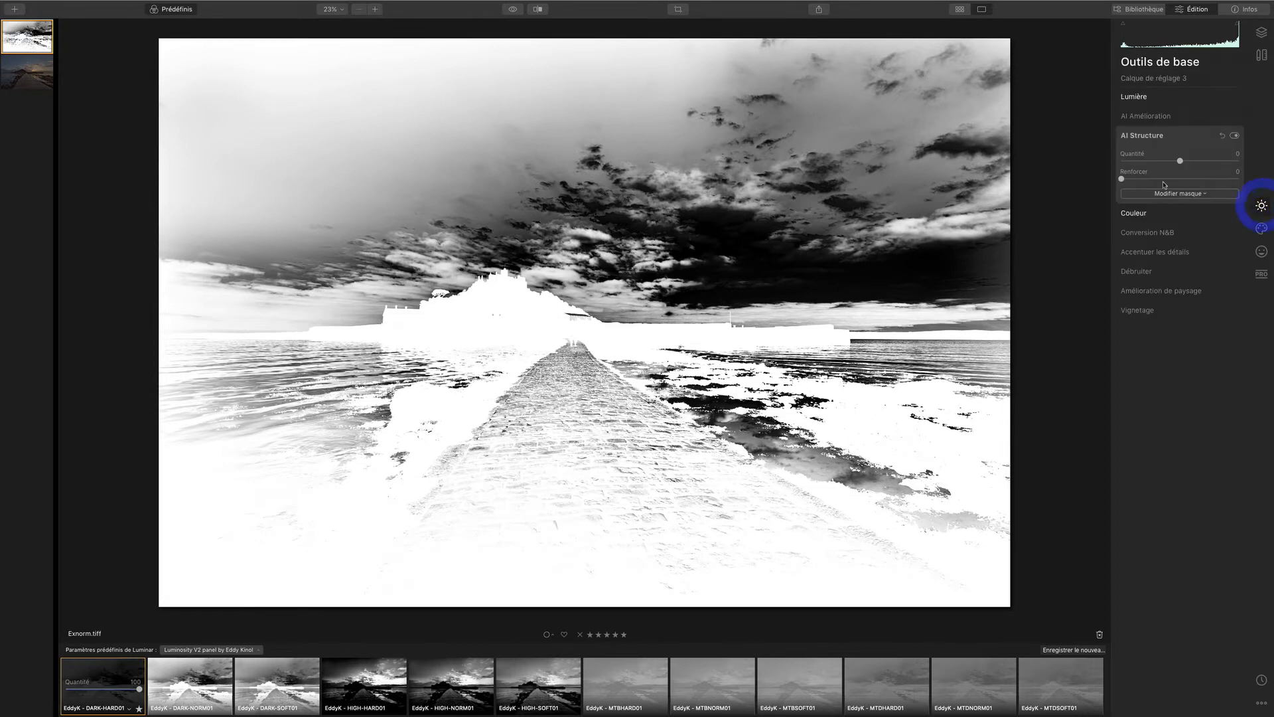
left_click(1139, 98)
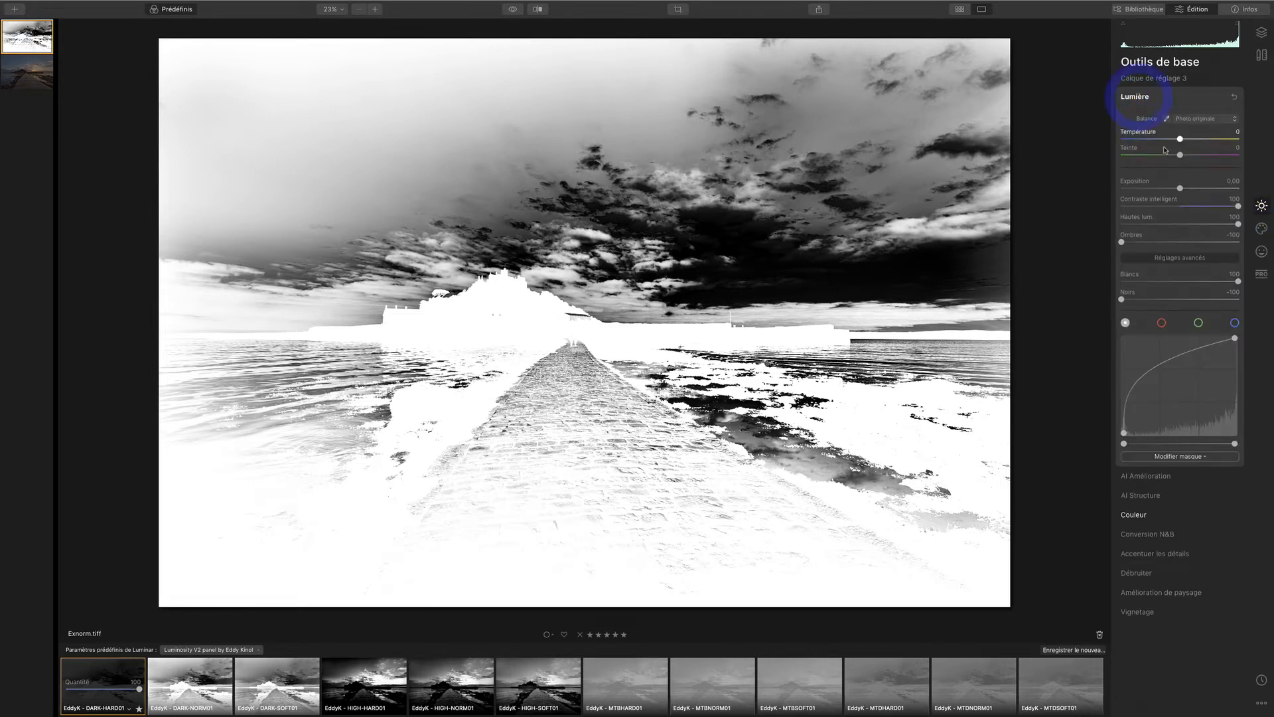
left_click_drag(1180, 189, 1206, 188)
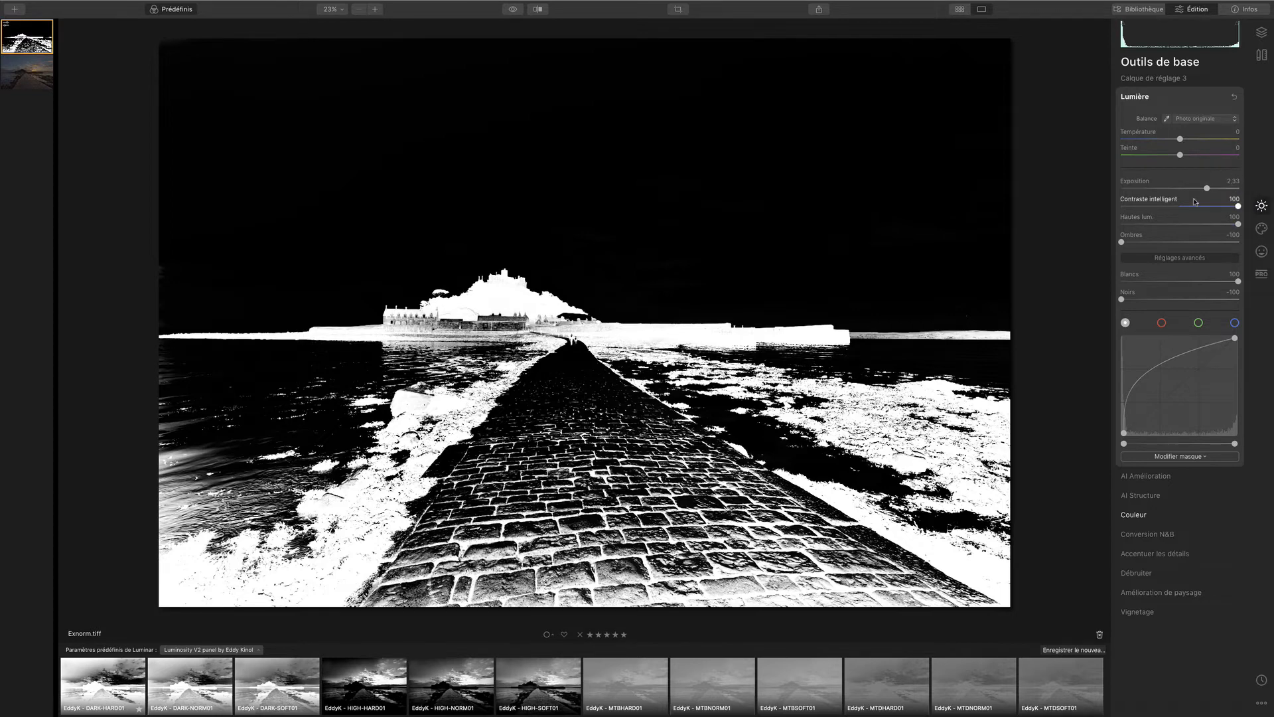
Create a luminosity mask on the Lumière filter of Calque de réglage 3 and copy that mask
left_click(1193, 456)
left_click(1177, 503)
left_click(1169, 457)
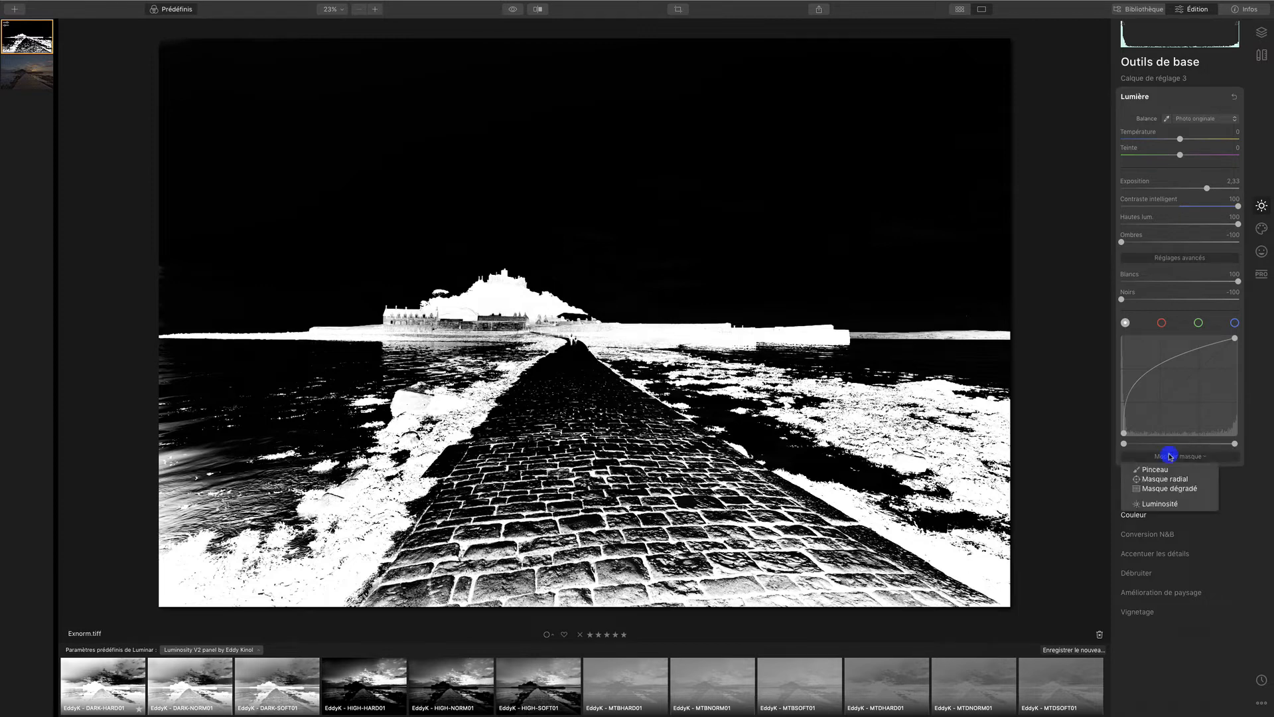
left_click(1157, 505)
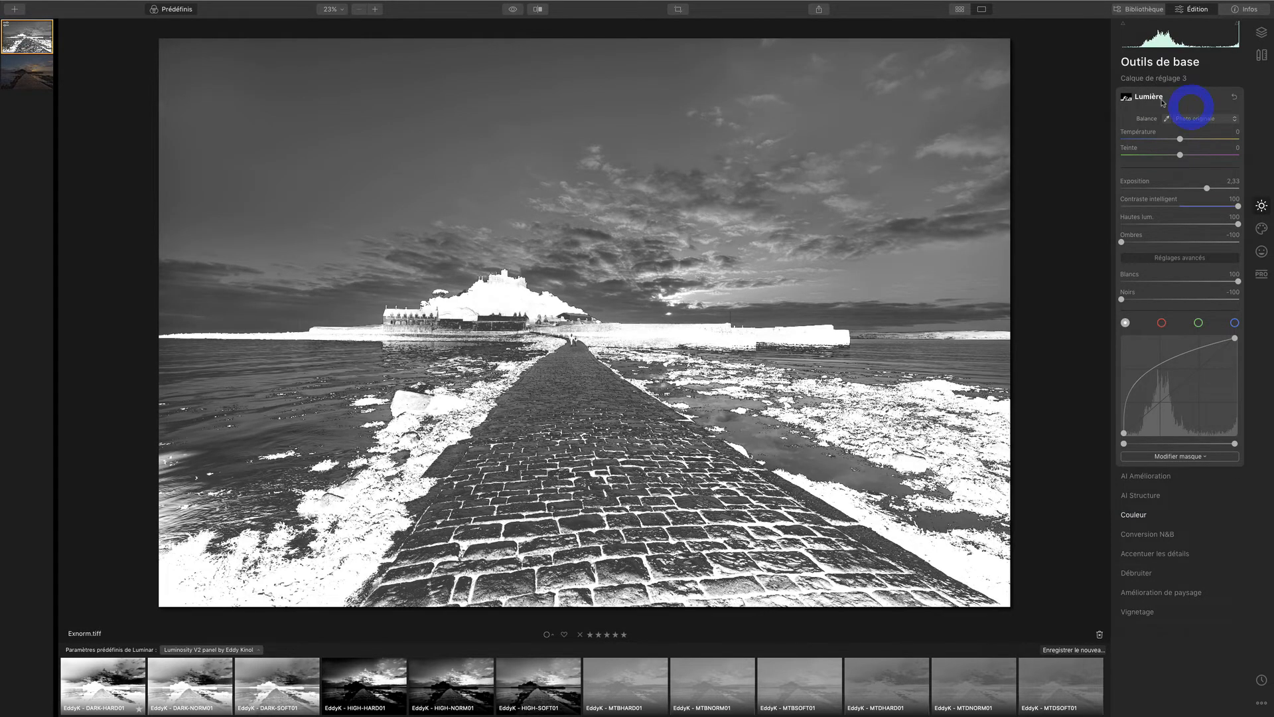
left_click(1130, 101)
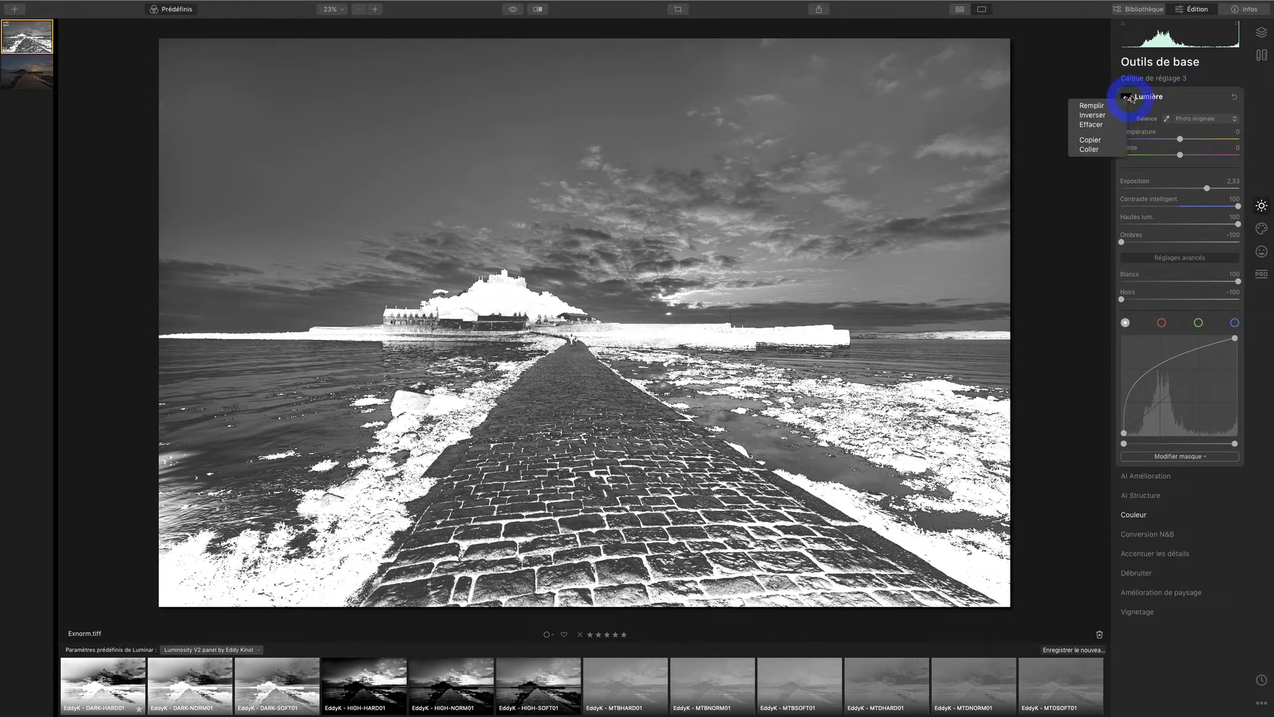
left_click(1090, 140)
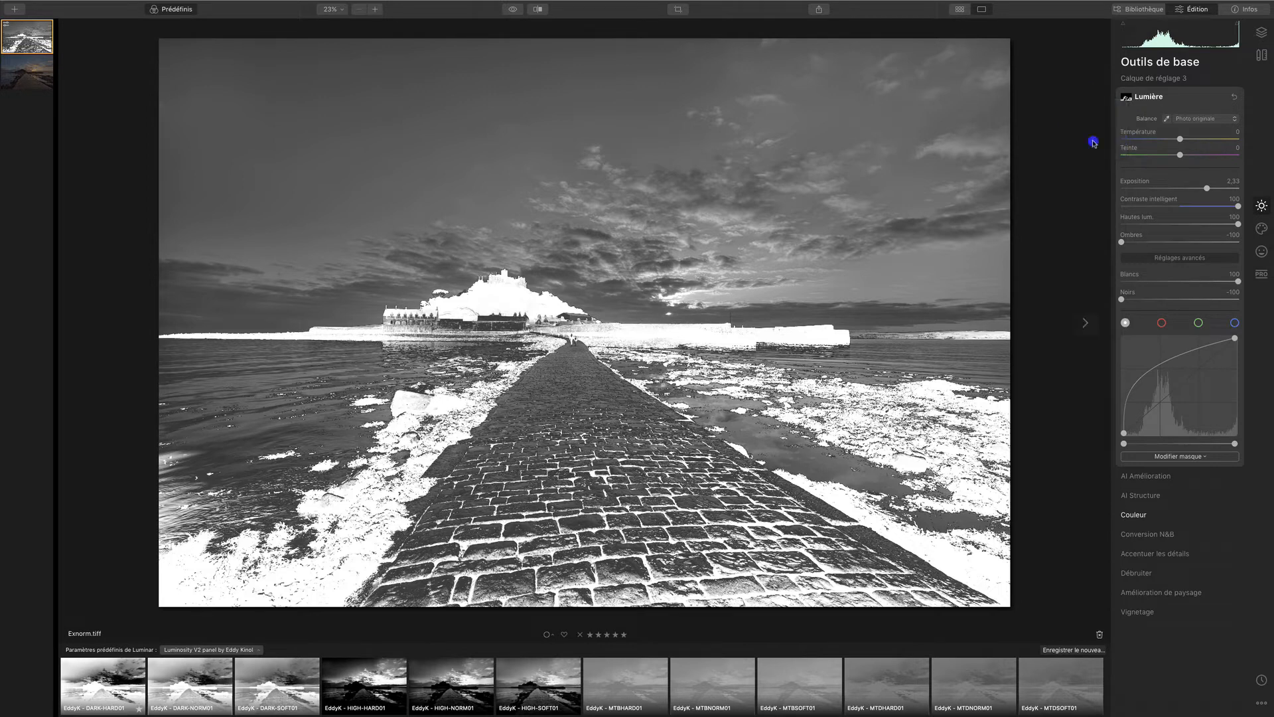
Delete the temporary adjustment layer Calque de réglage 3
left_click(1262, 32)
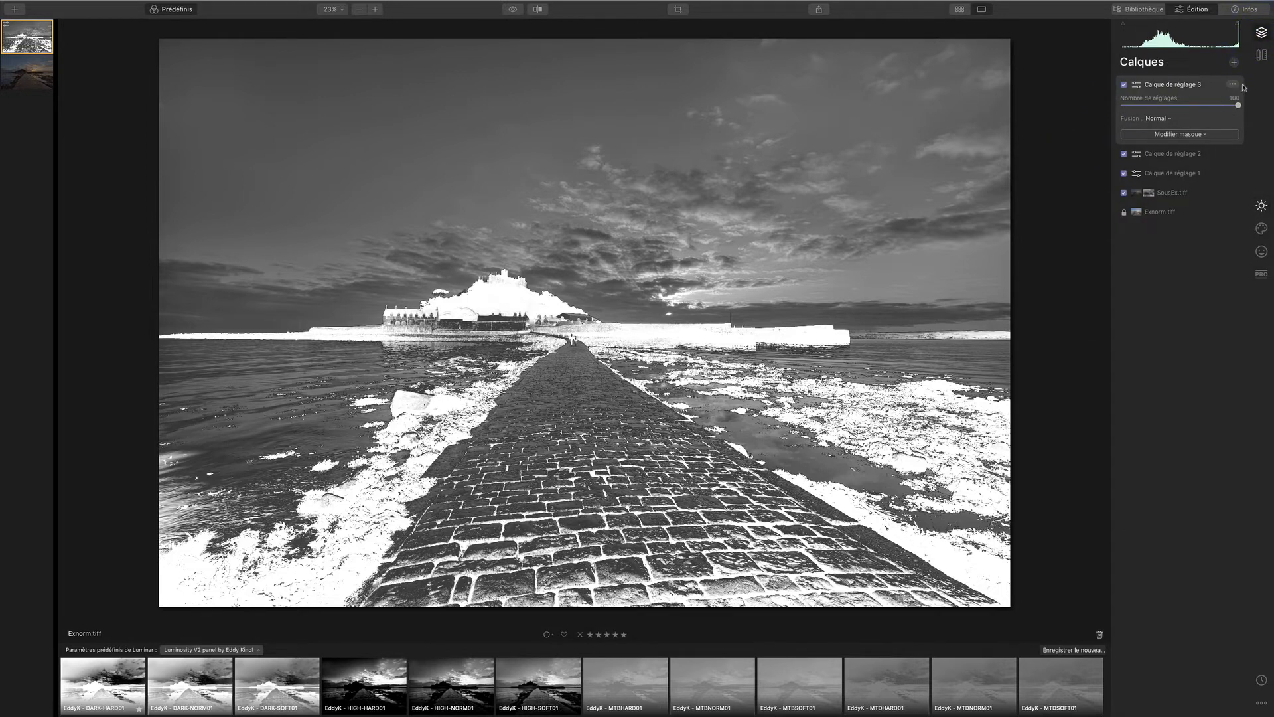
left_click(1234, 85)
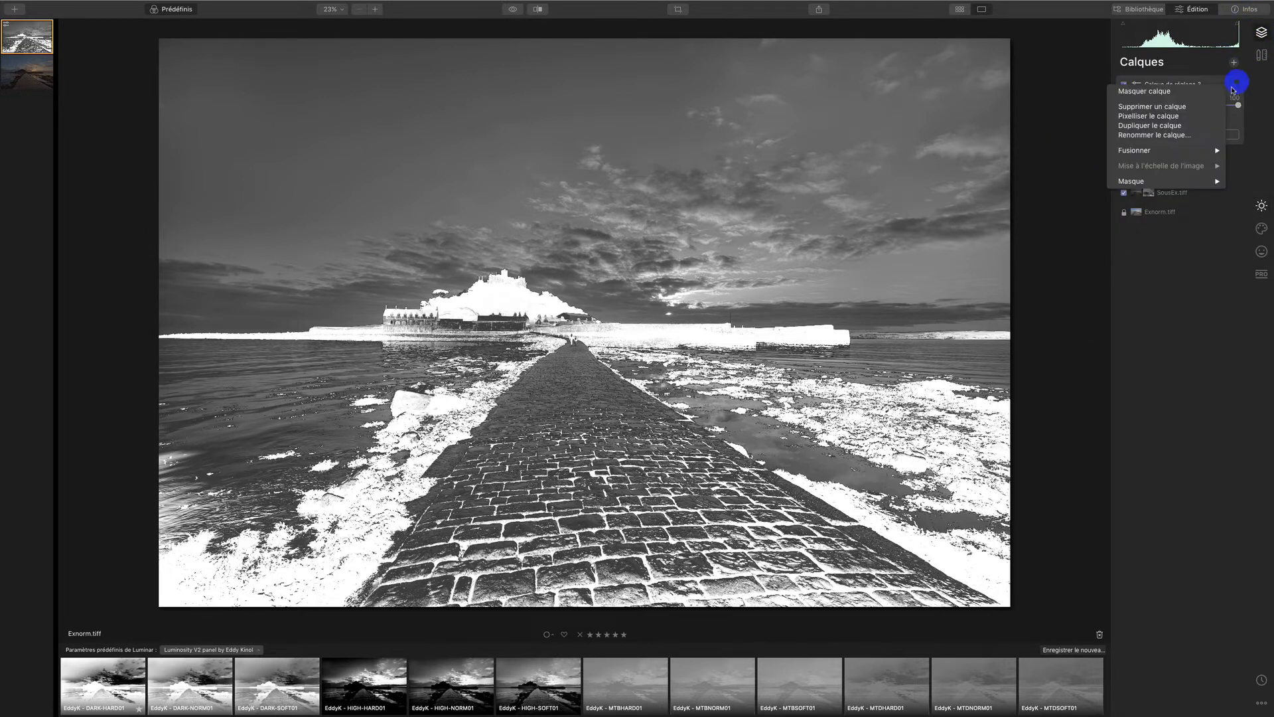
left_click(1205, 108)
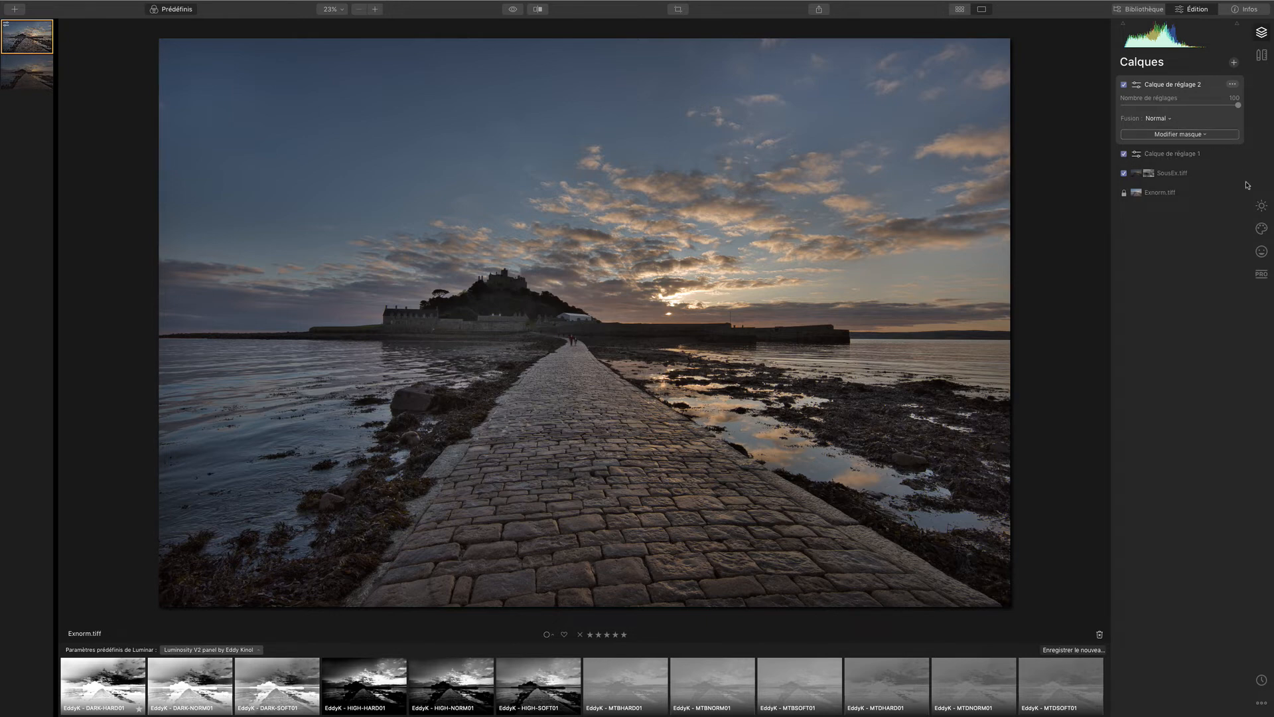
Switch the AI Structure filter back on in Calque de réglage 2
left_click(1261, 204)
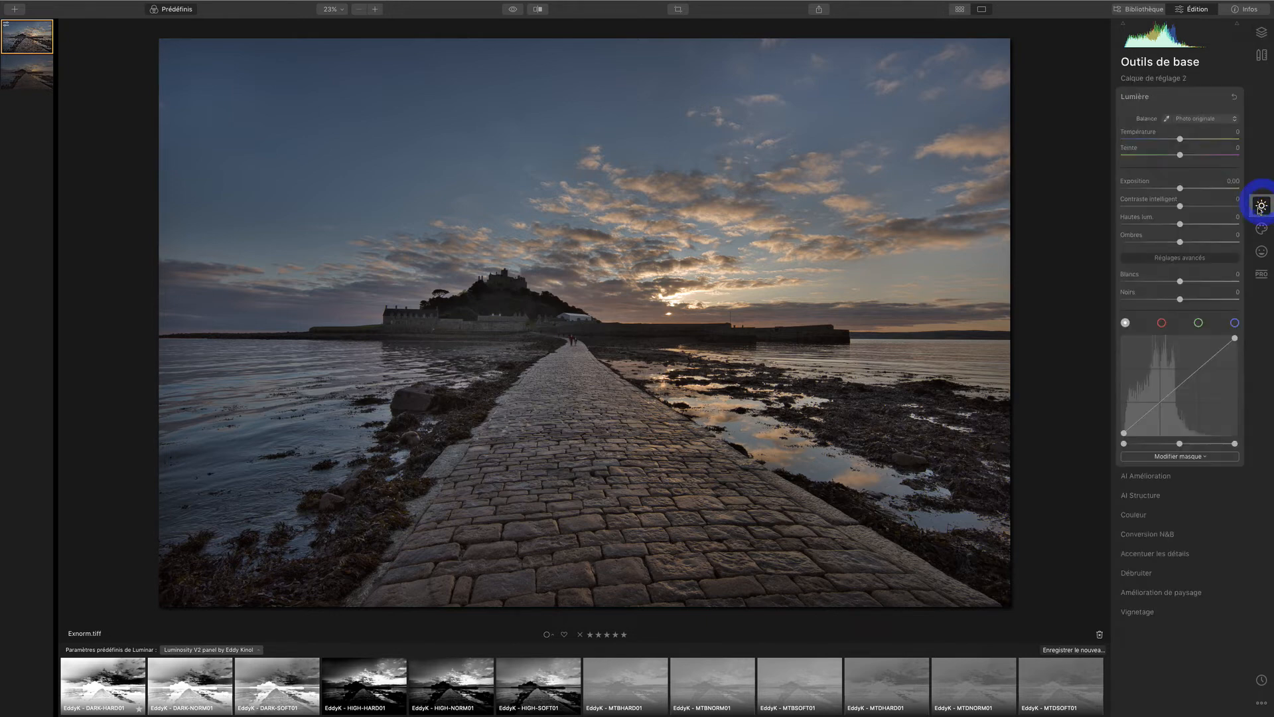
left_click(1161, 475)
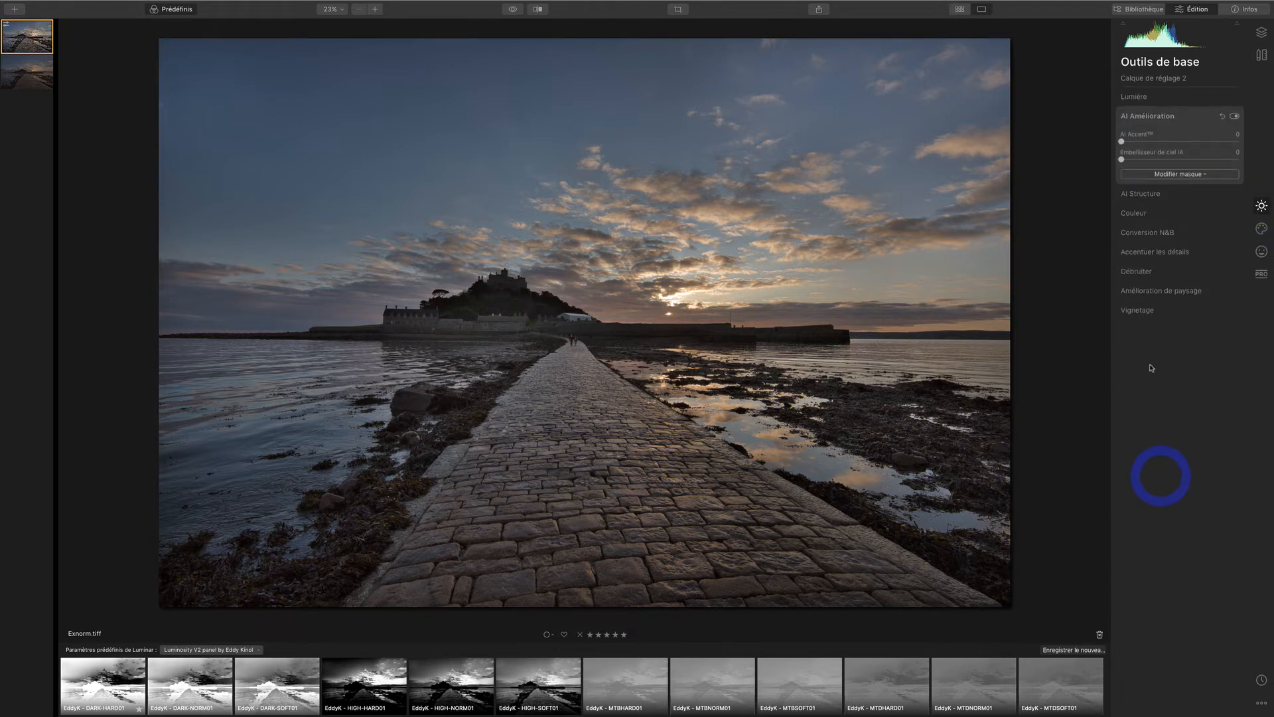
left_click(1152, 193)
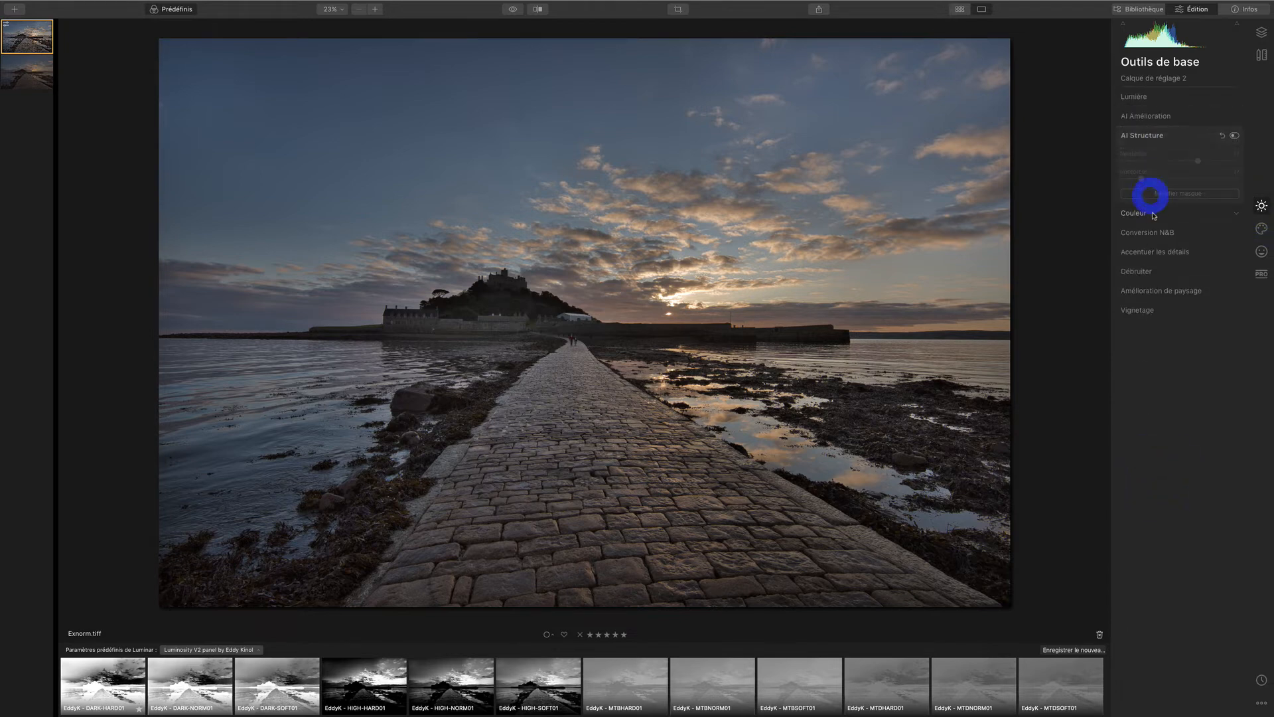
left_click(1234, 136)
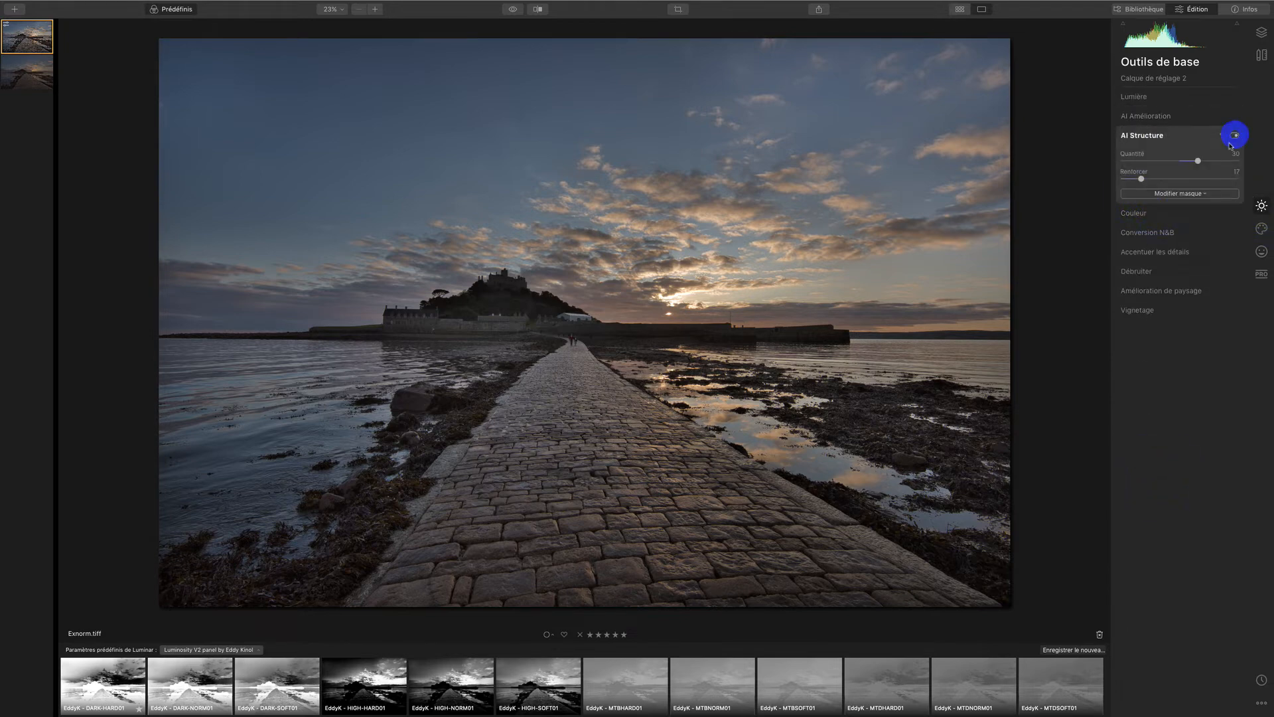
Start a brush mask on AI Structure with a dab on the causeway and paste the copied luminosity mask into it
left_click(1189, 194)
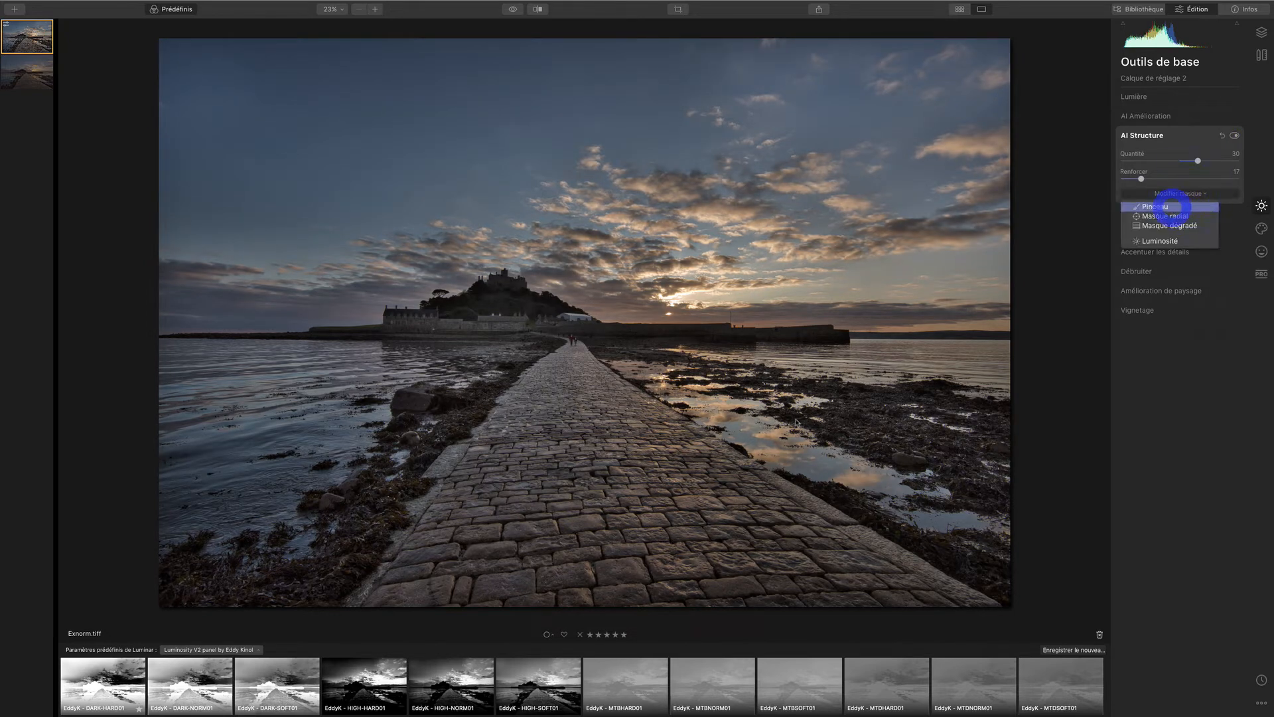
left_click(1166, 205)
left_click(671, 455)
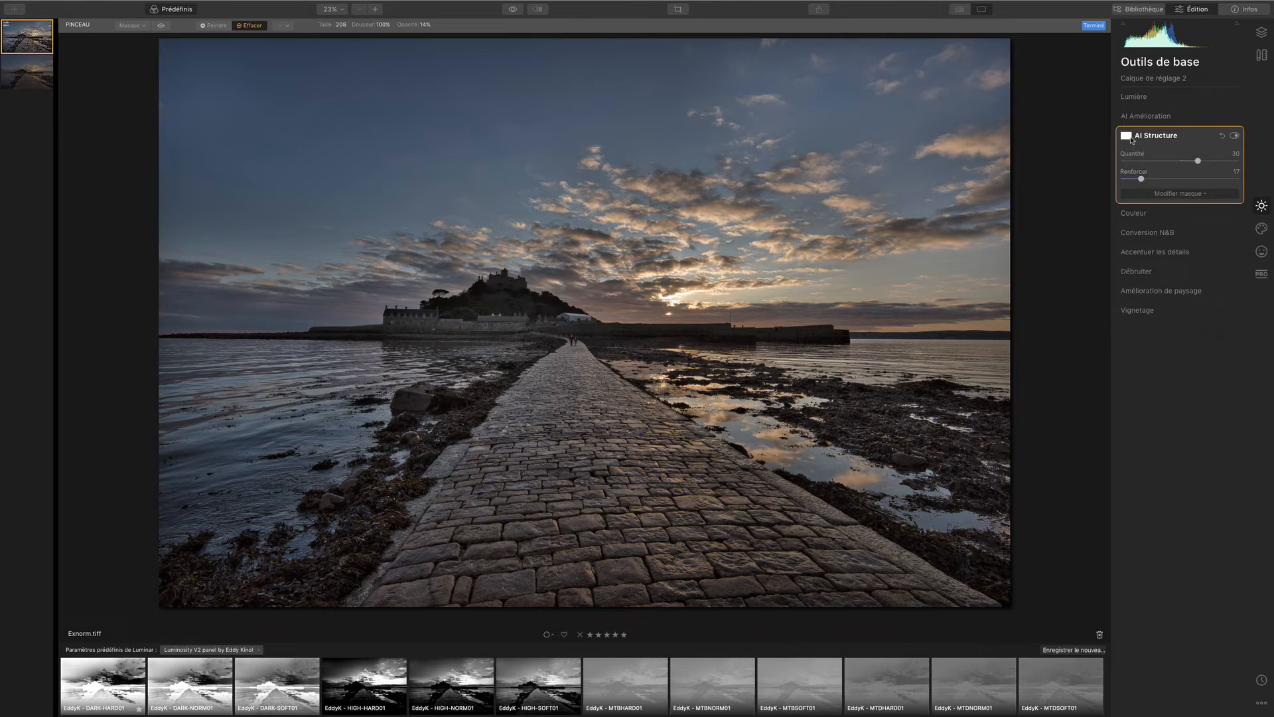
left_click(1127, 136)
left_click(1103, 188)
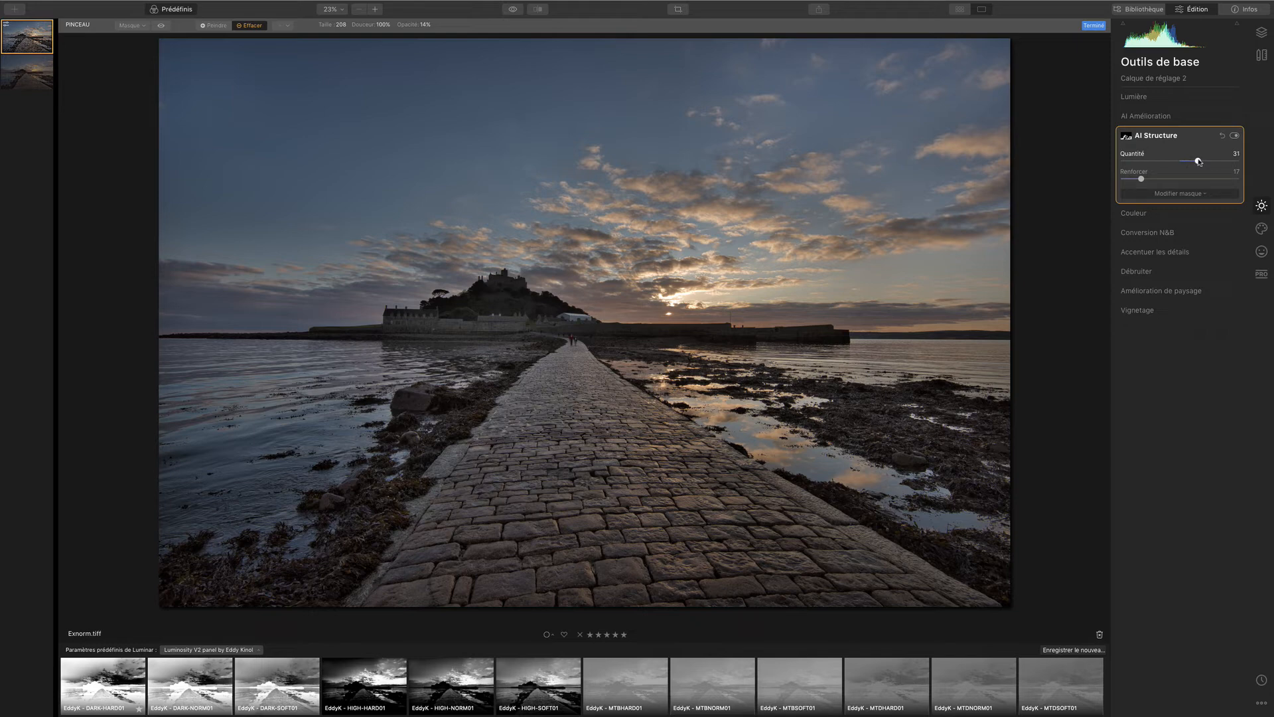
Raise the AI Structure Quantité to 91 and compare the photo with the filter off and on
left_click_drag(1215, 162, 1232, 161)
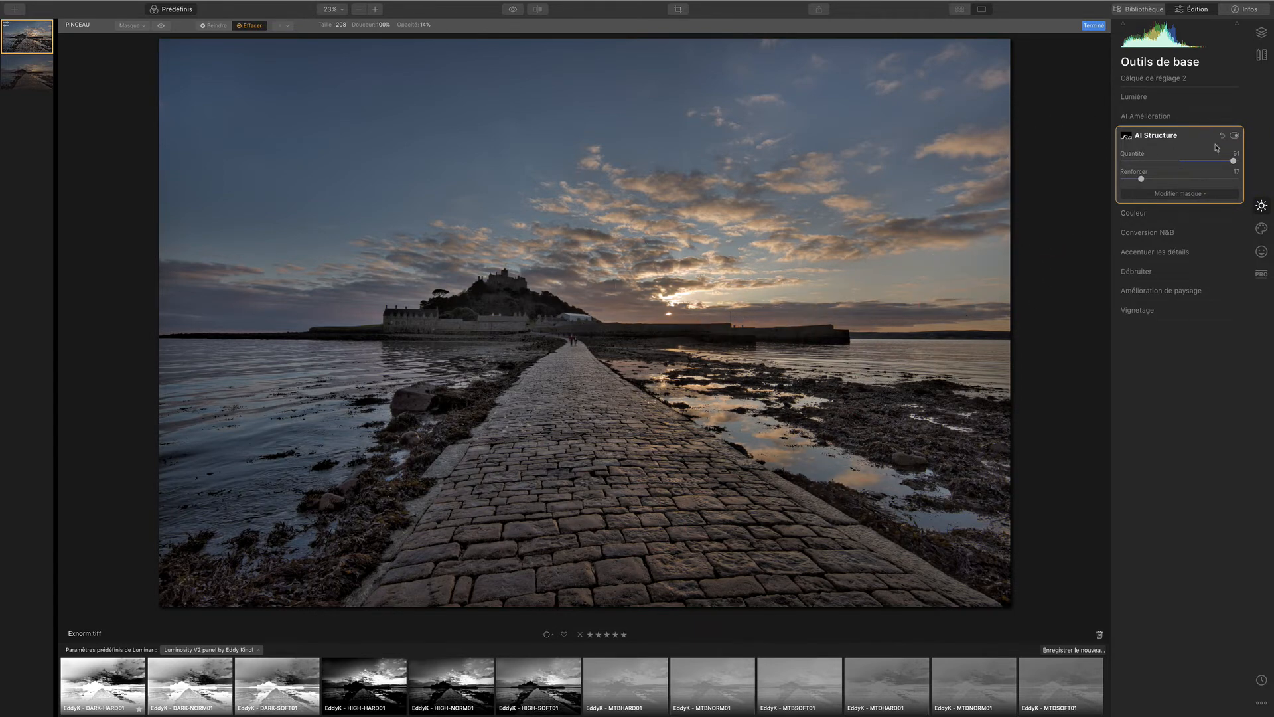
left_click(1235, 135)
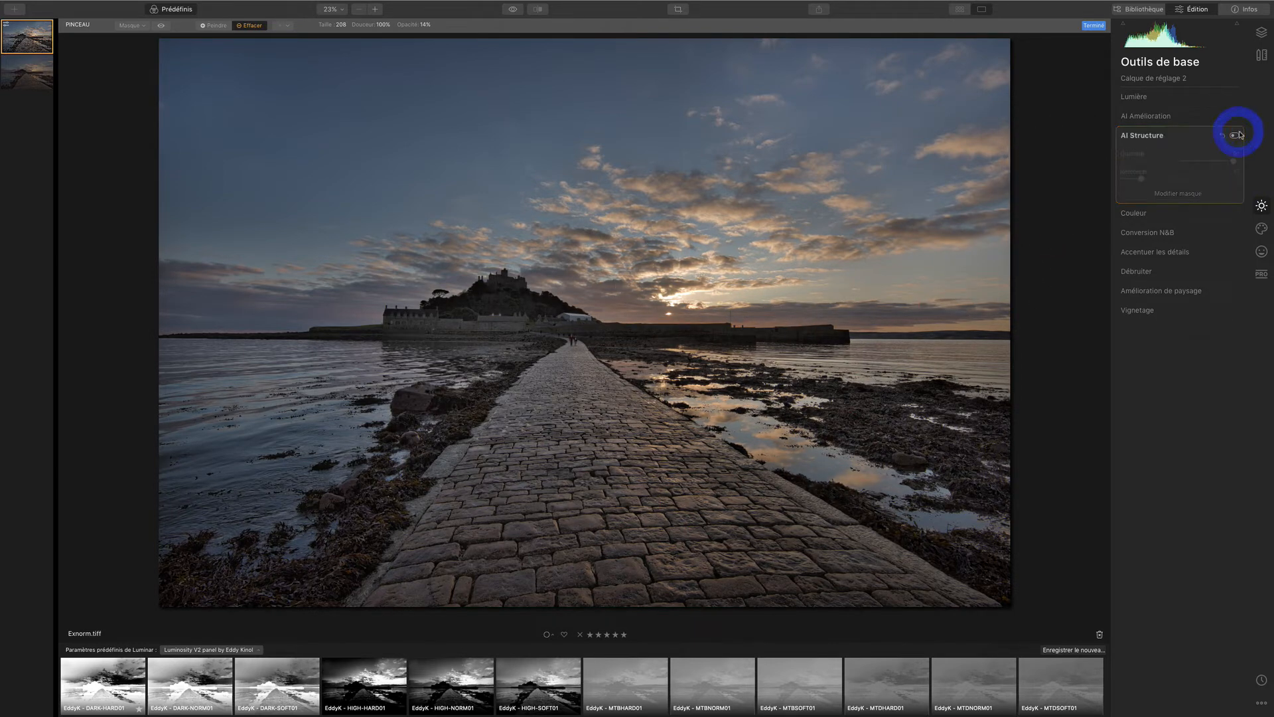
left_click(1236, 135)
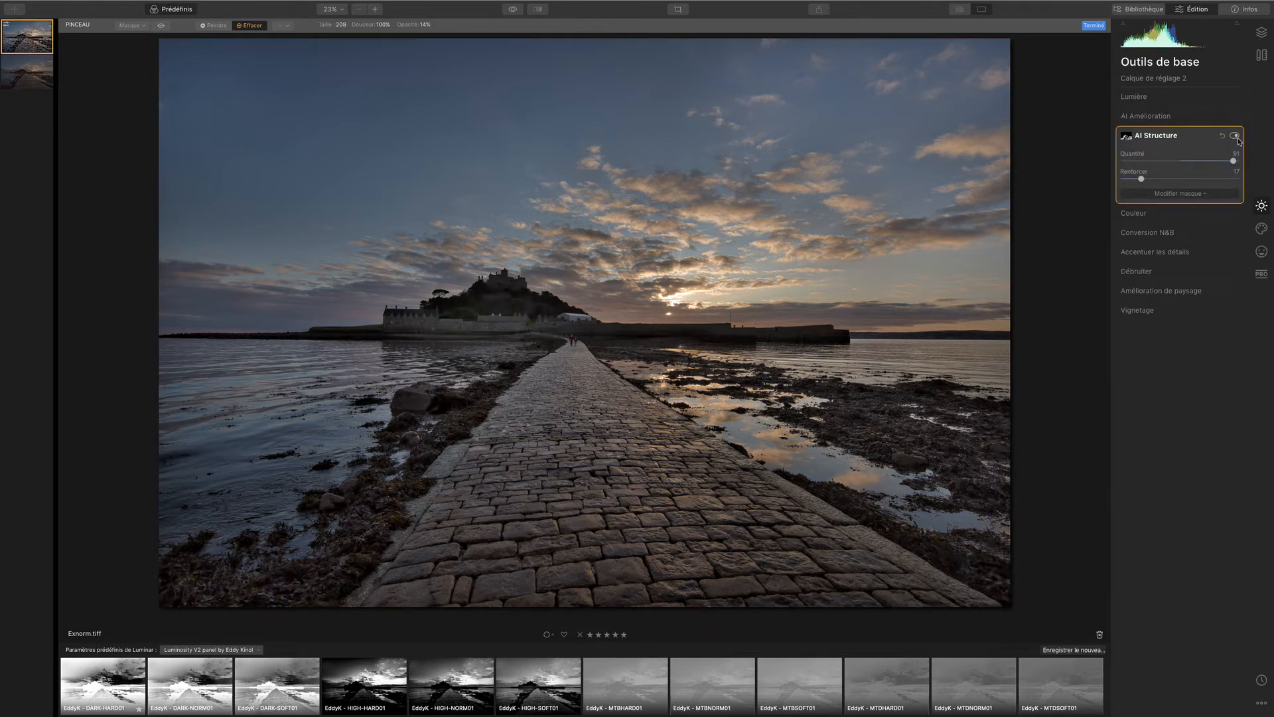
left_click(1234, 136)
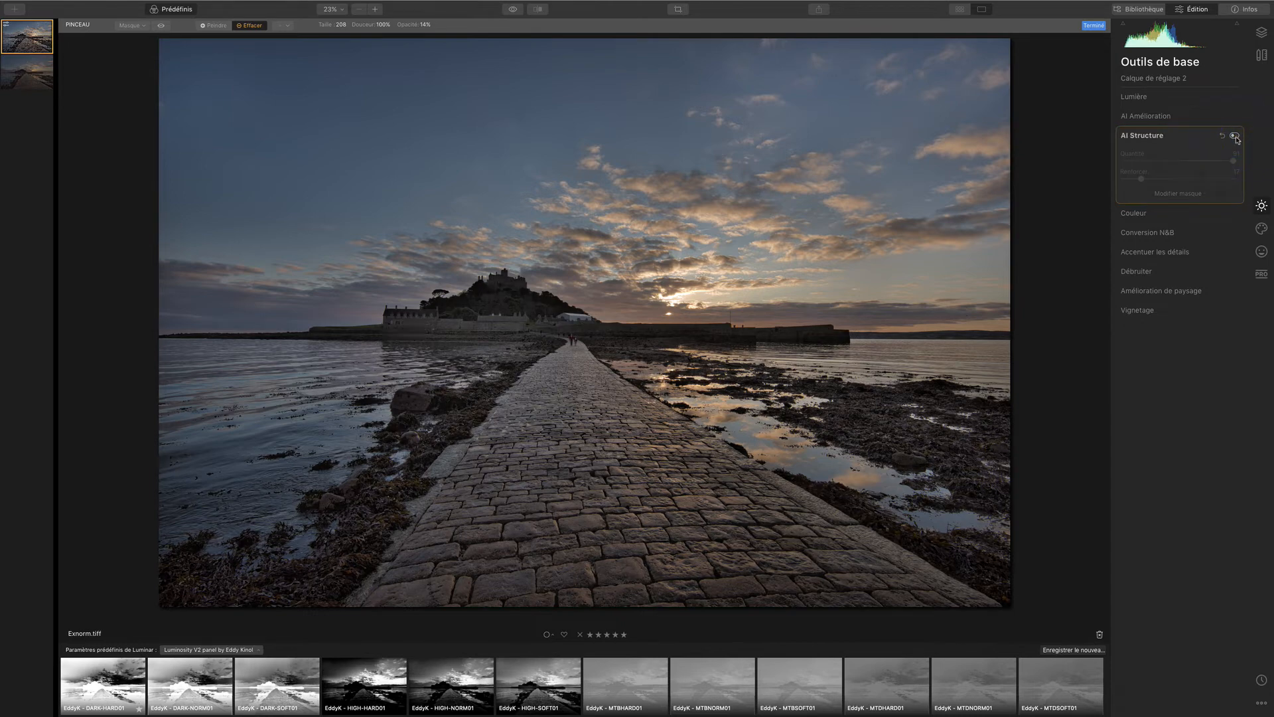
left_click(1234, 136)
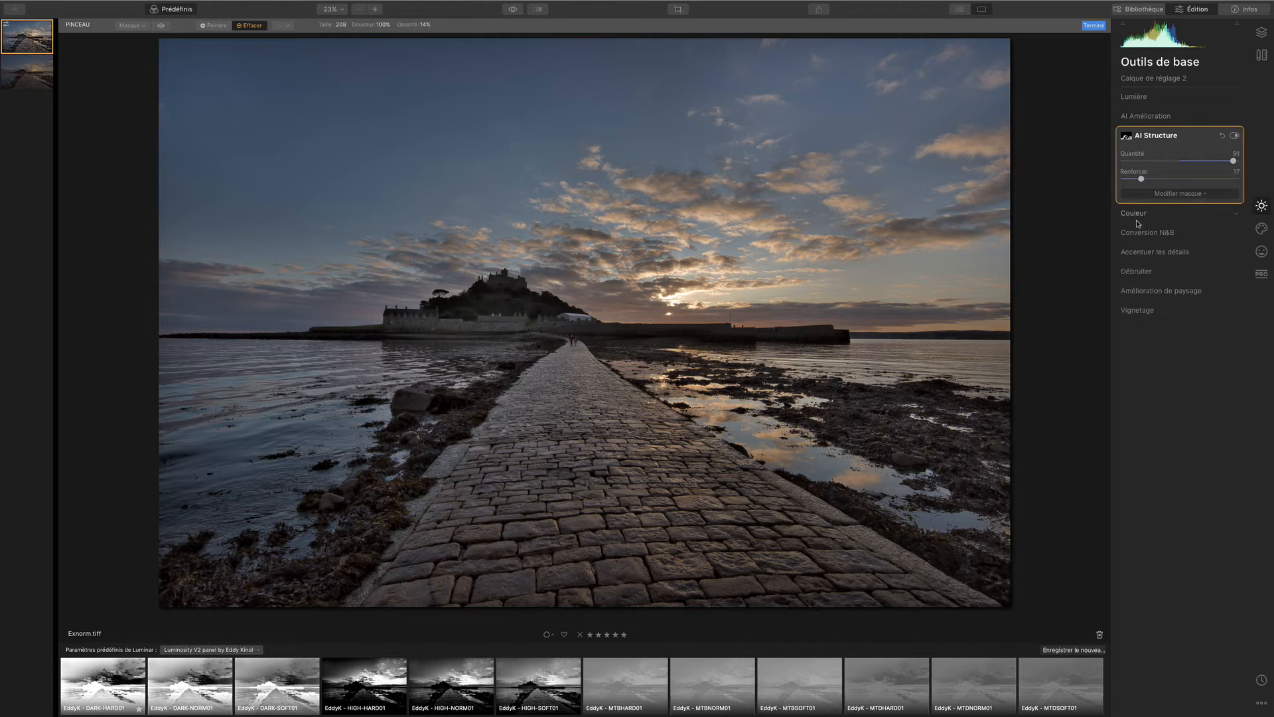
Reopen the AI Structure brush mask in paint mode with size 82 and opacity 20%, with the mask overlay displayed
left_click(1201, 195)
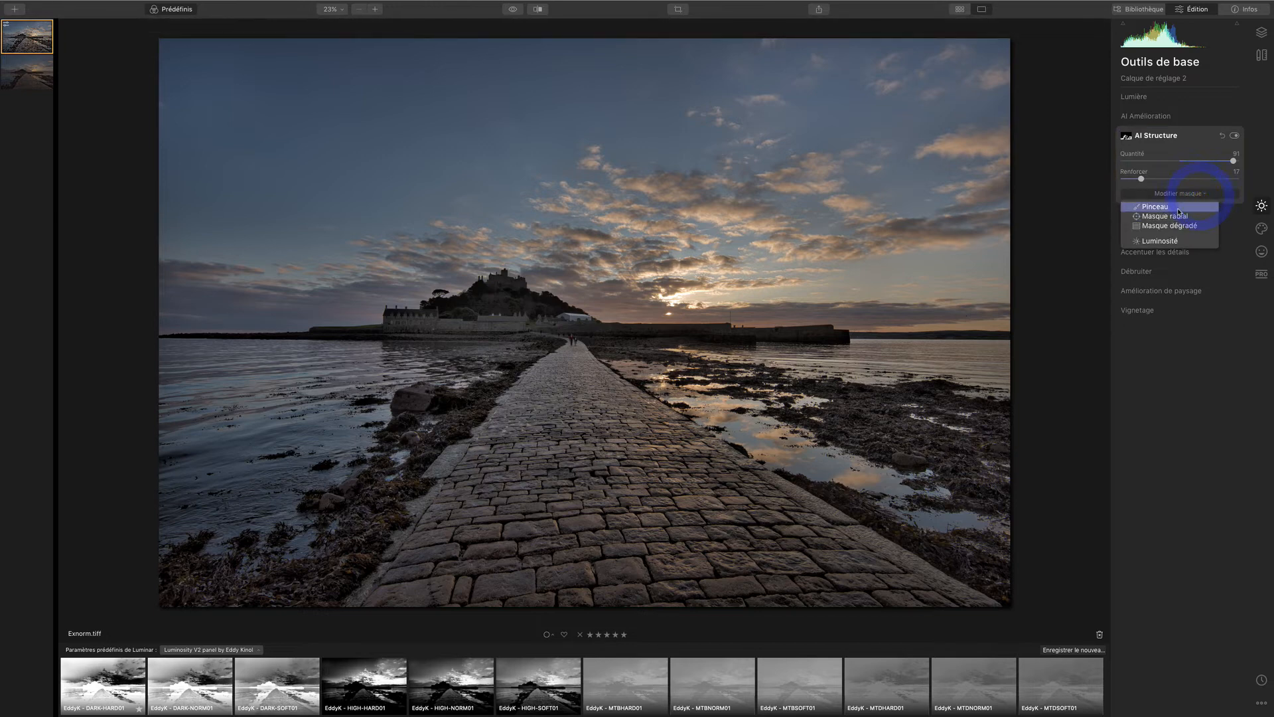
left_click(1171, 208)
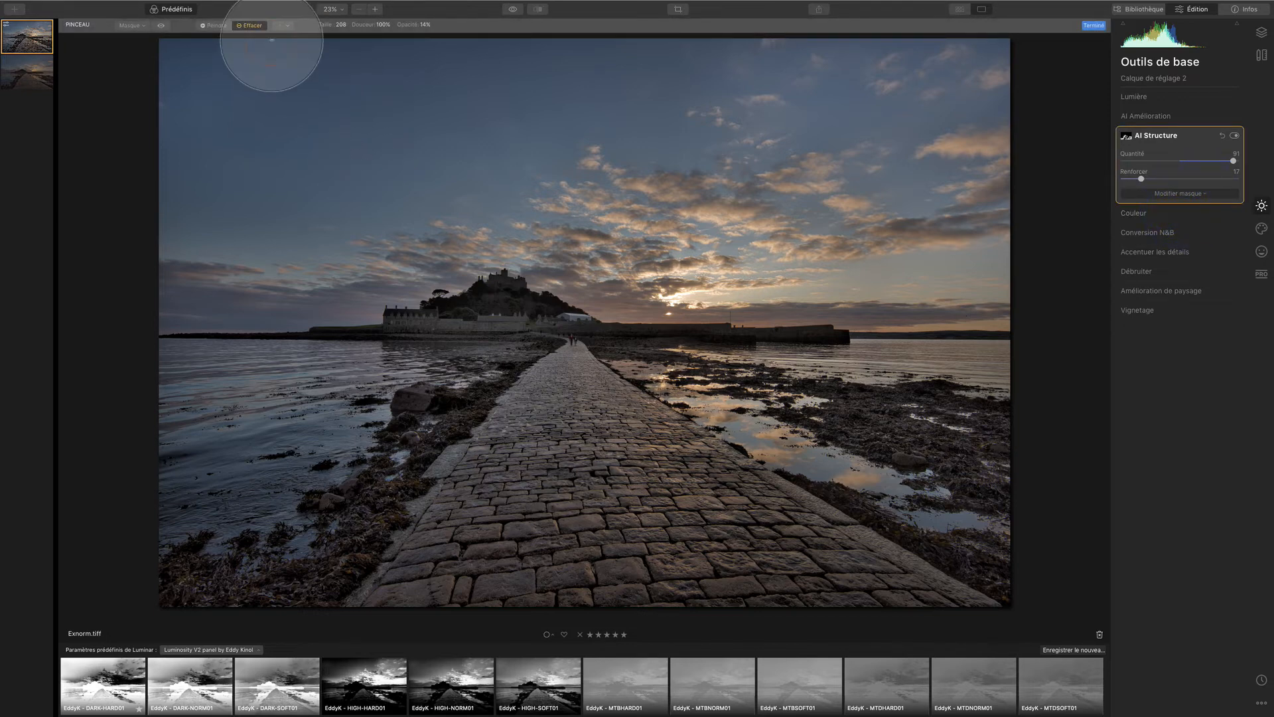
left_click(210, 26)
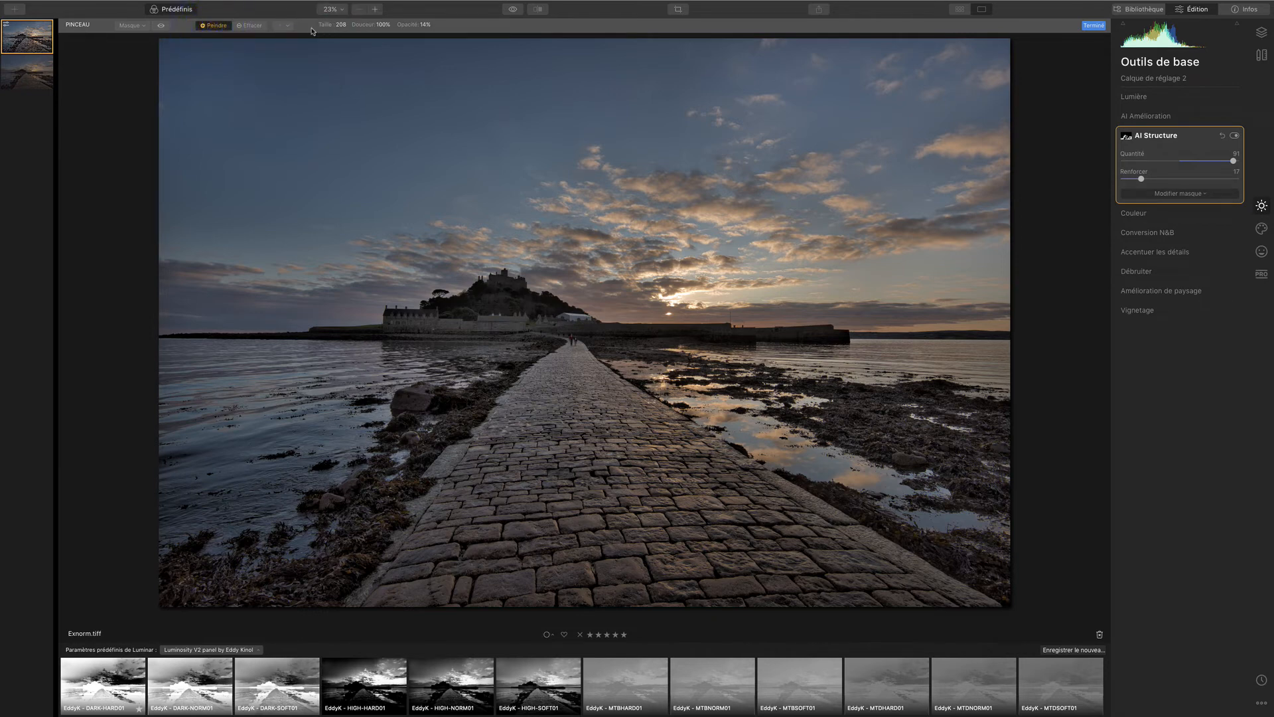
left_click(339, 25)
left_click_drag(338, 37, 333, 38)
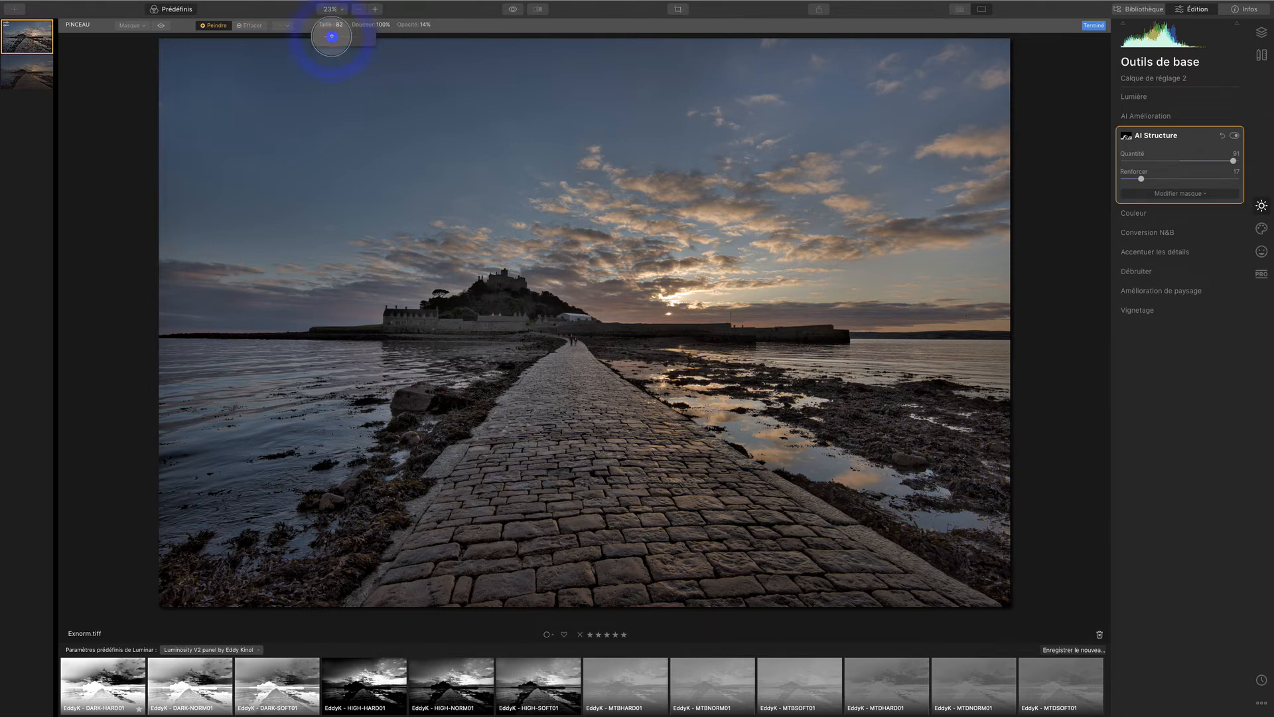
left_click(162, 25)
left_click(162, 26)
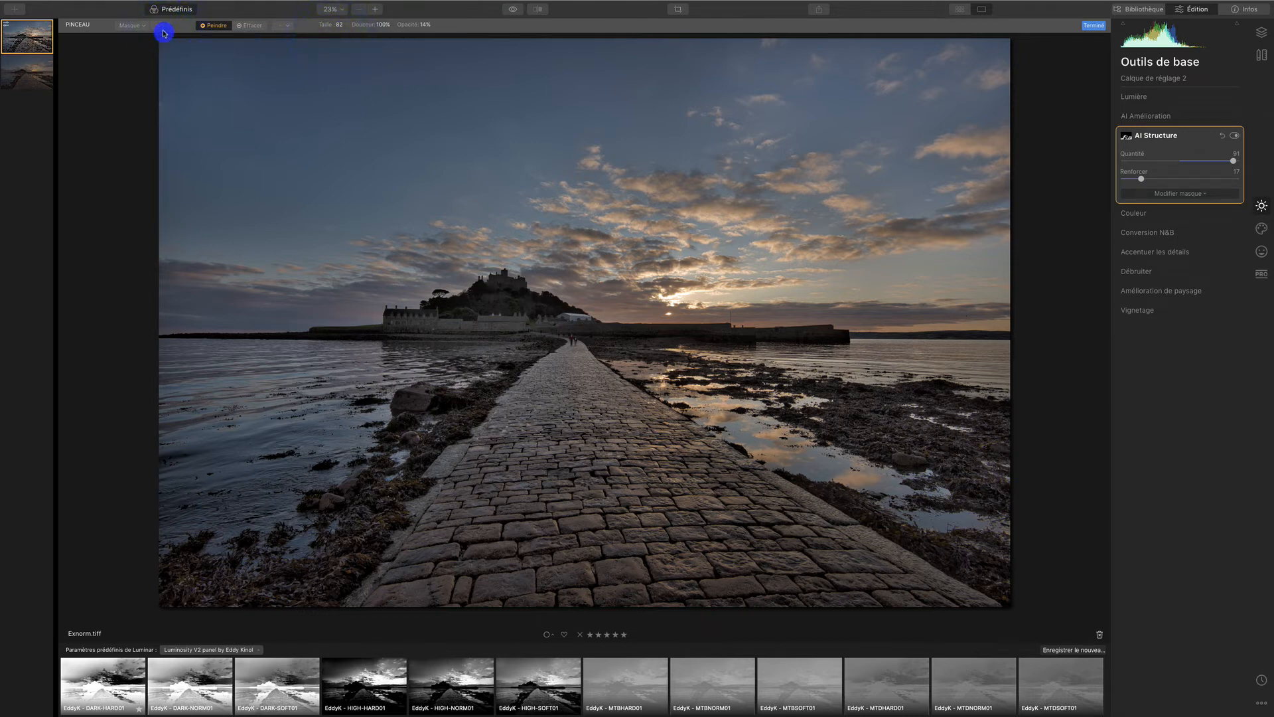
left_click(164, 26)
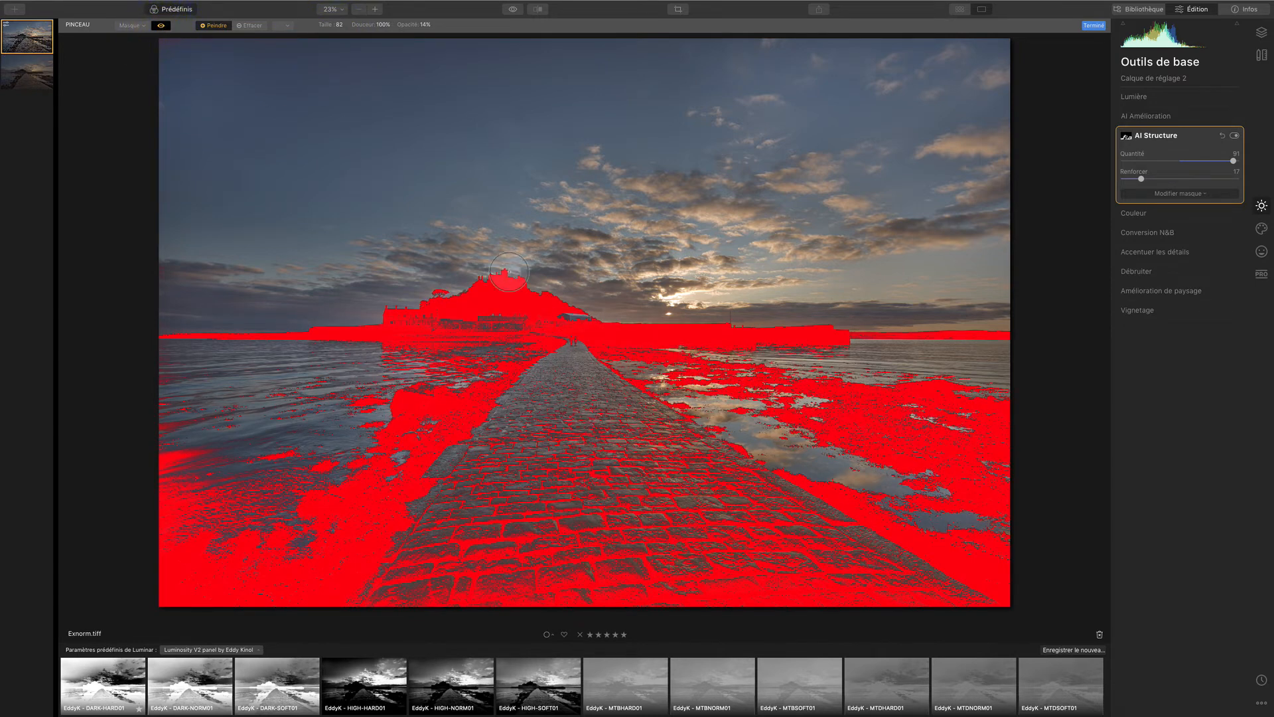
left_click(426, 25)
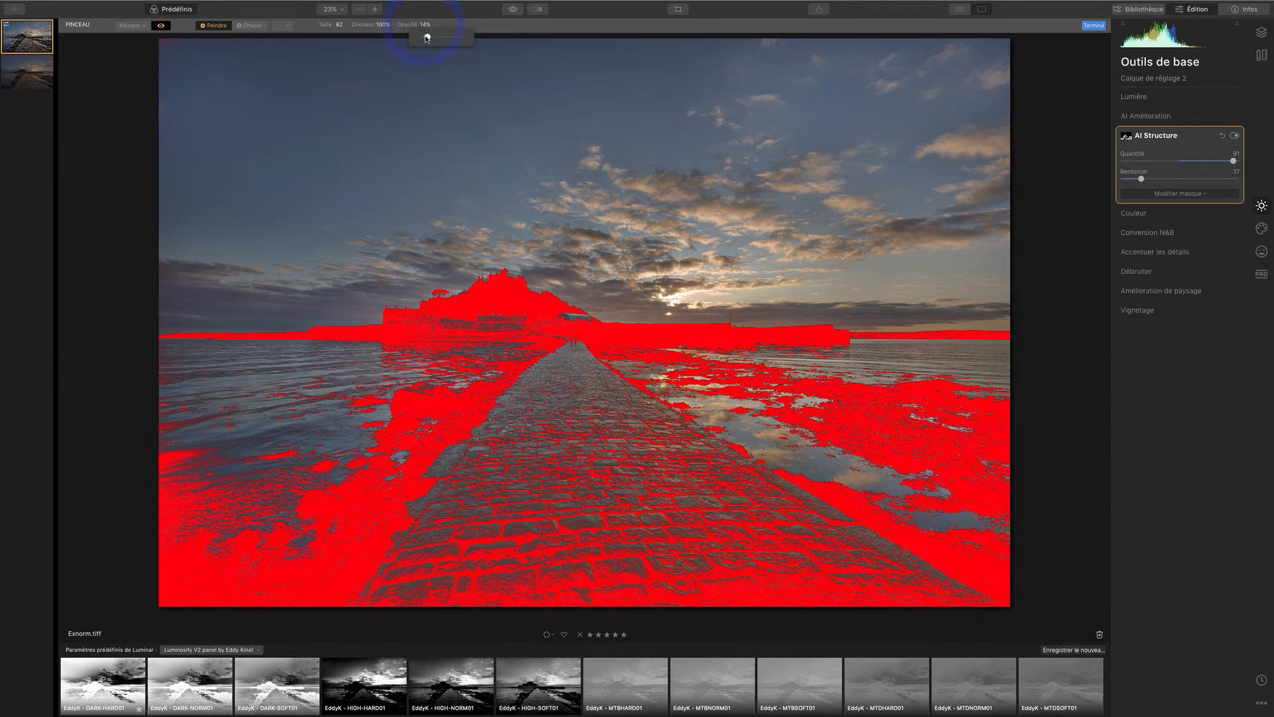
left_click_drag(426, 37, 428, 36)
Paint AI Structure into the causeway stones with several brush strokes and hide the mask overlay
mouse_move(572, 385)
left_mouse_down()
mouse_move(545, 402)
mouse_move(536, 392)
mouse_move(519, 450)
mouse_move(537, 422)
mouse_move(597, 391)
left_mouse_up()
left_click(161, 26)
left_click_drag(649, 495, 638, 441)
left_click_drag(575, 566, 566, 478)
left_click_drag(744, 565, 740, 550)
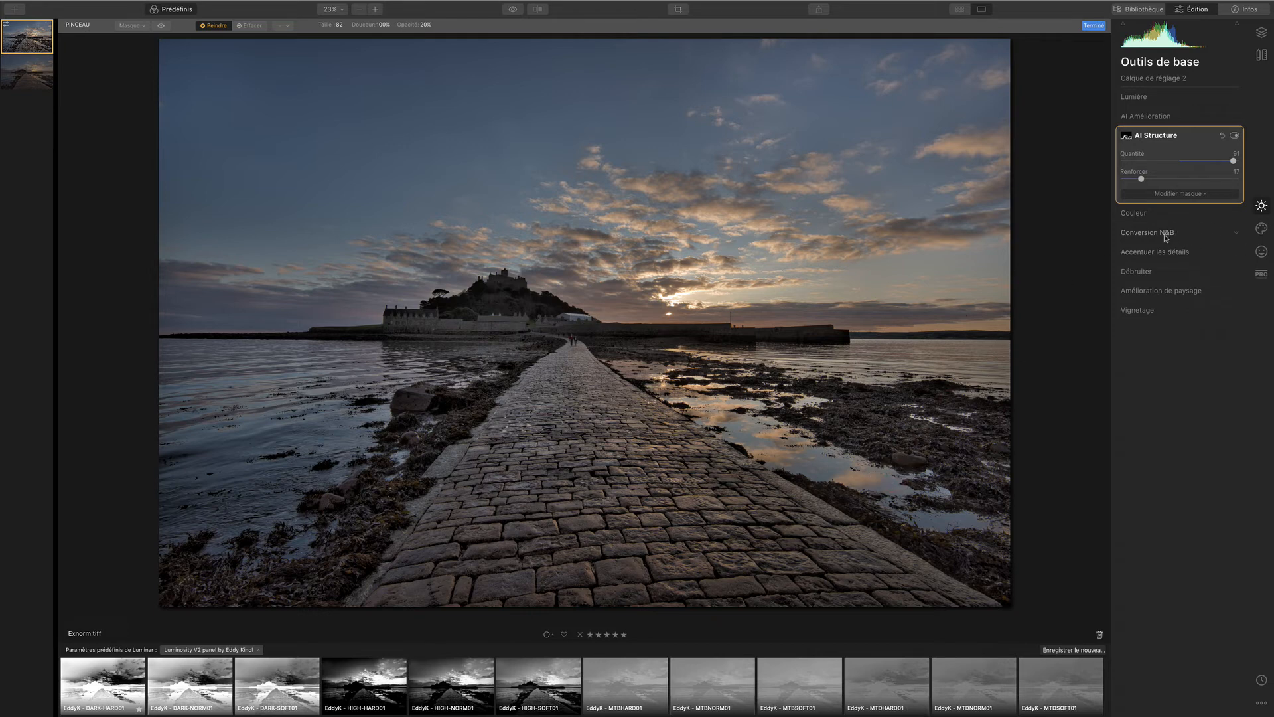
In the advanced Couleur settings, lower the red luminance to about -36 and raise the orange saturation
left_click(1135, 213)
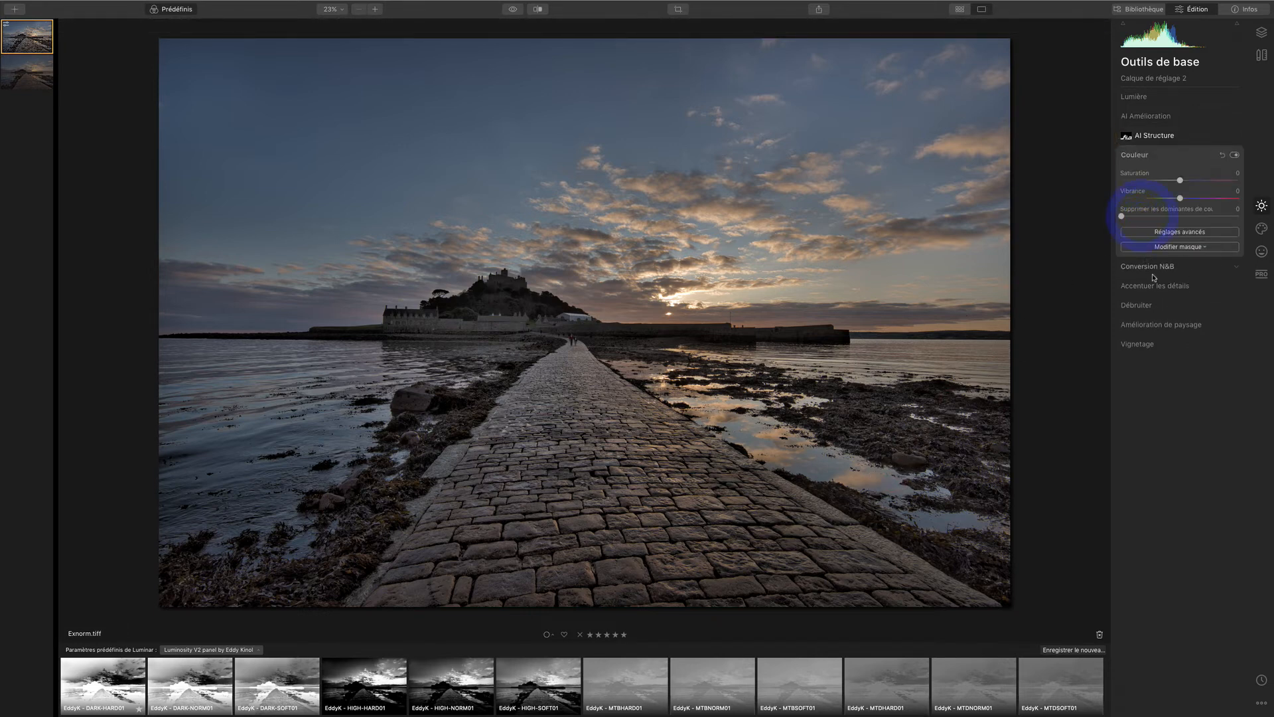
left_click(1171, 234)
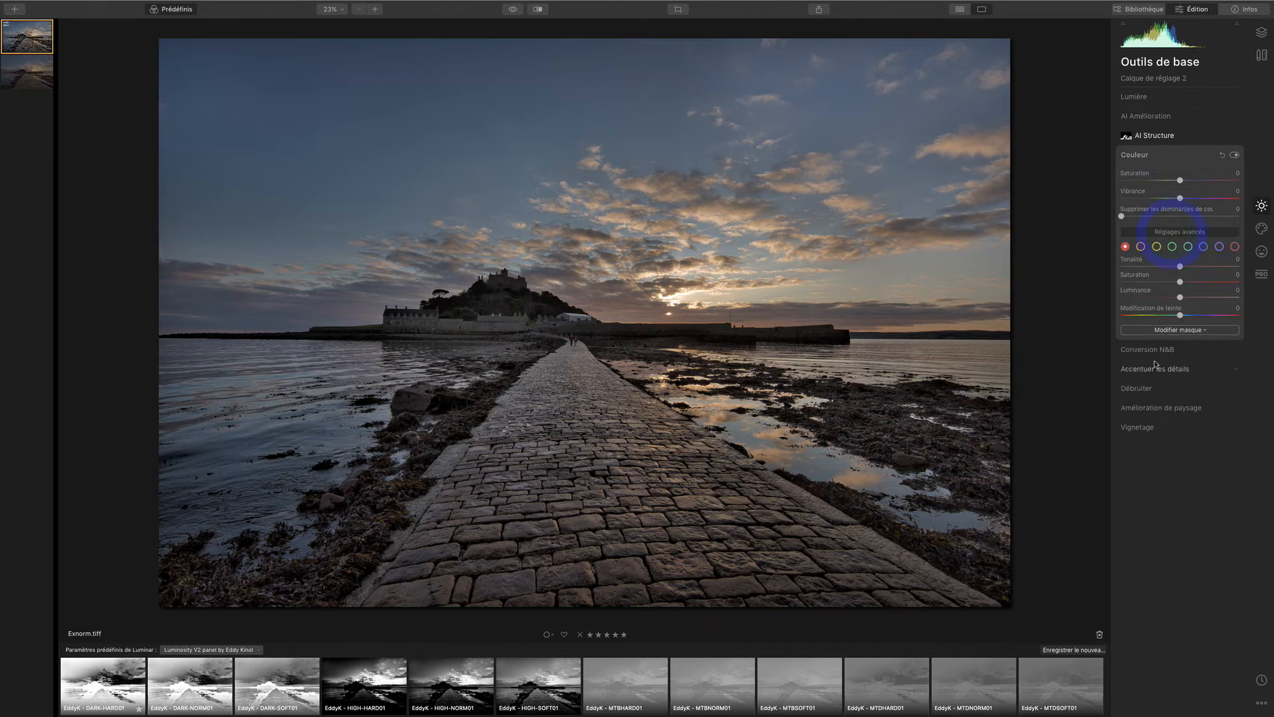
left_click(1179, 298)
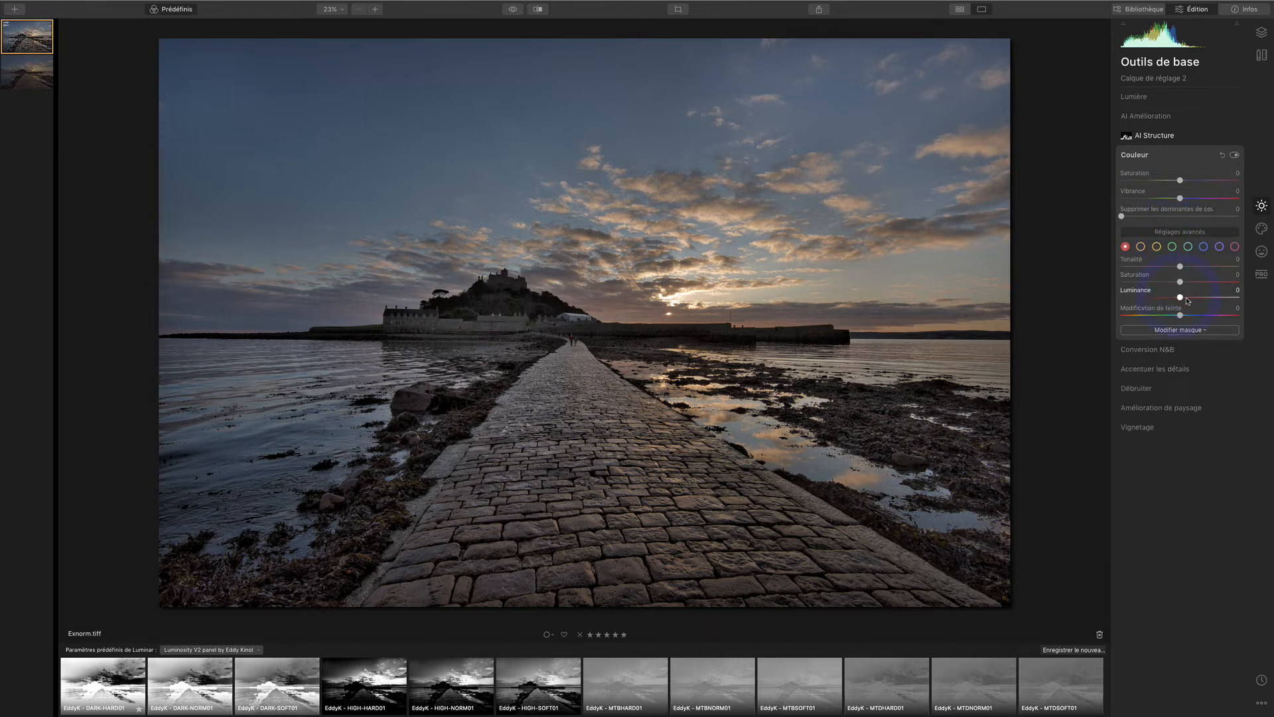
mouse_move(1181, 298)
left_mouse_down()
mouse_move(1210, 295)
mouse_move(1151, 298)
mouse_move(1188, 304)
mouse_move(1159, 309)
left_mouse_up()
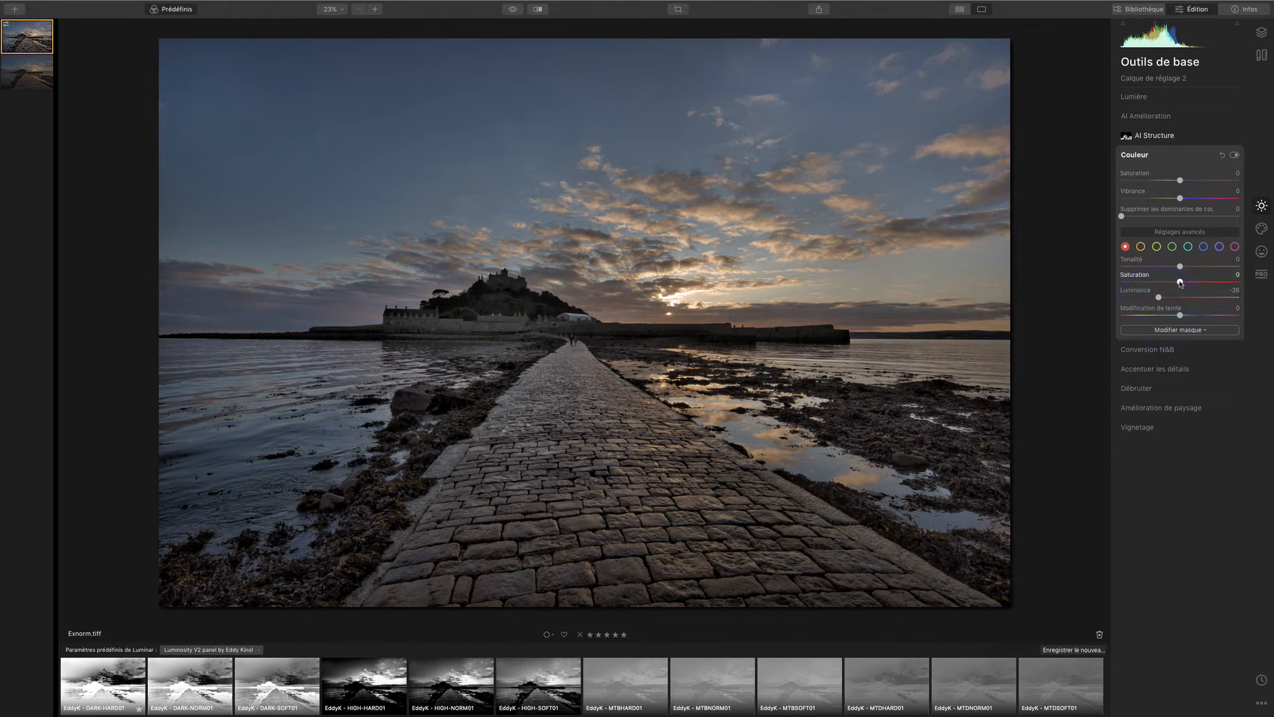
left_click(1140, 248)
mouse_move(1205, 281)
left_mouse_down()
mouse_move(1188, 300)
mouse_move(1209, 296)
mouse_move(1160, 298)
mouse_move(1187, 283)
left_mouse_up()
Set yellow to saturation 35 and luminance -28, and set the blue luminance to 50
left_click(1156, 247)
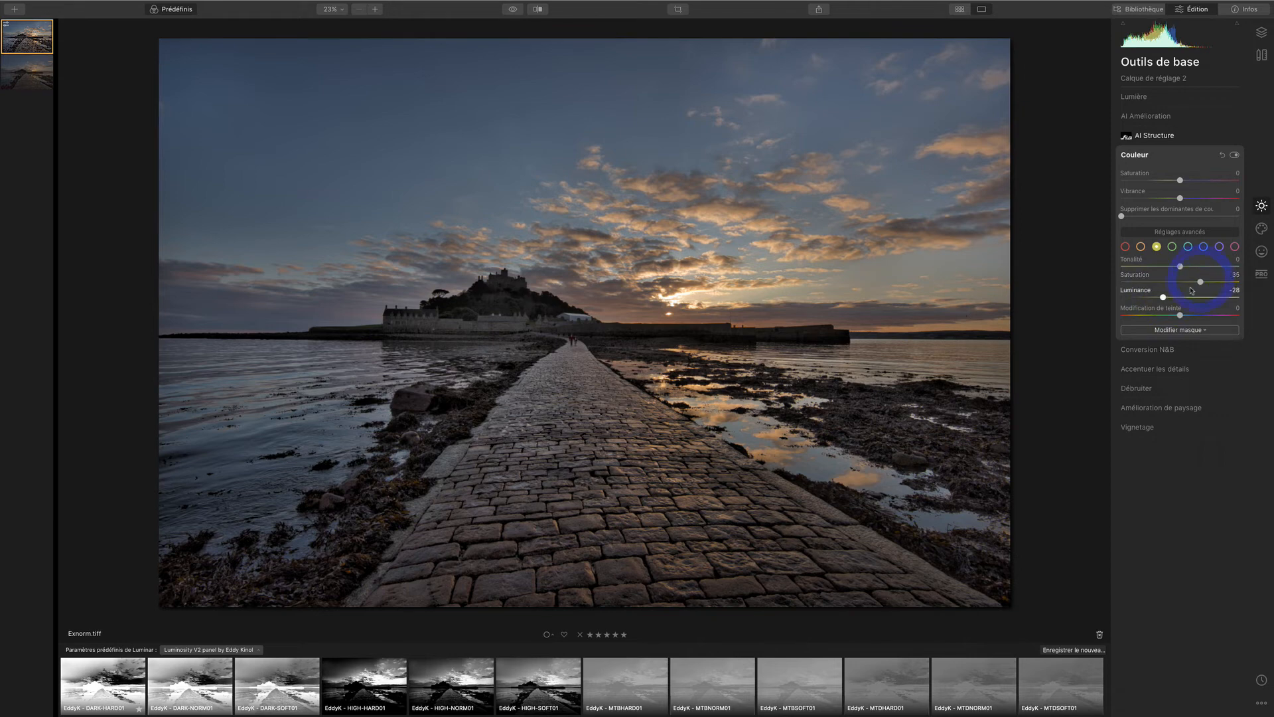
left_click(1205, 247)
left_click_drag(1179, 297, 1209, 297)
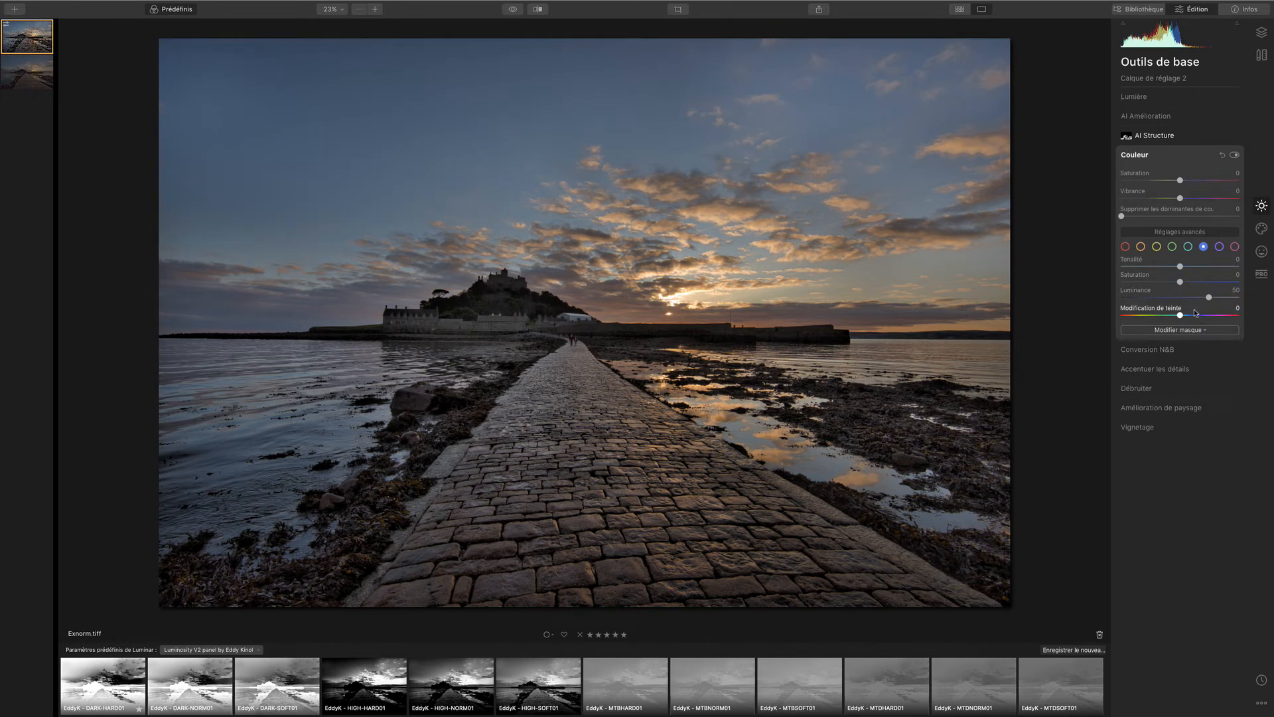
Add a midpoint to the Lumière tone curve and lift it very slightly to brighten the midtones
left_click(1134, 96)
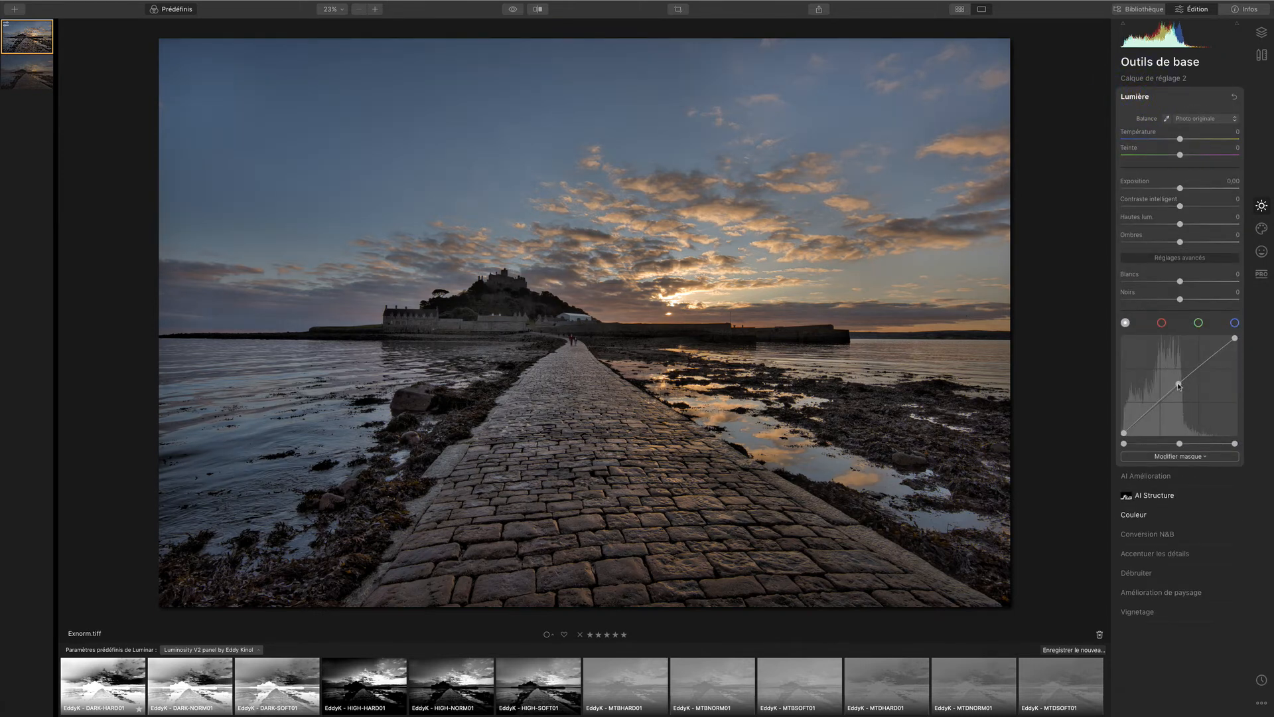
left_click(1179, 386)
Compare the edited photo with its original state several times
left_click(513, 10)
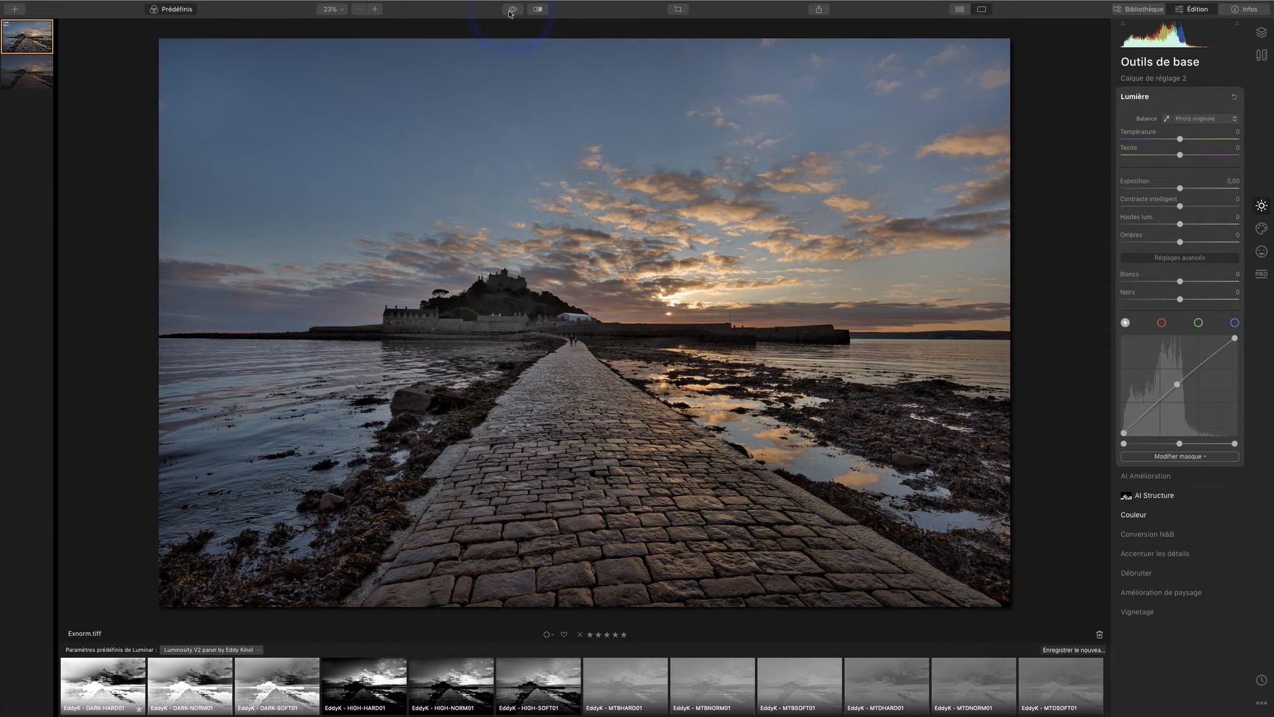
left_click(512, 10)
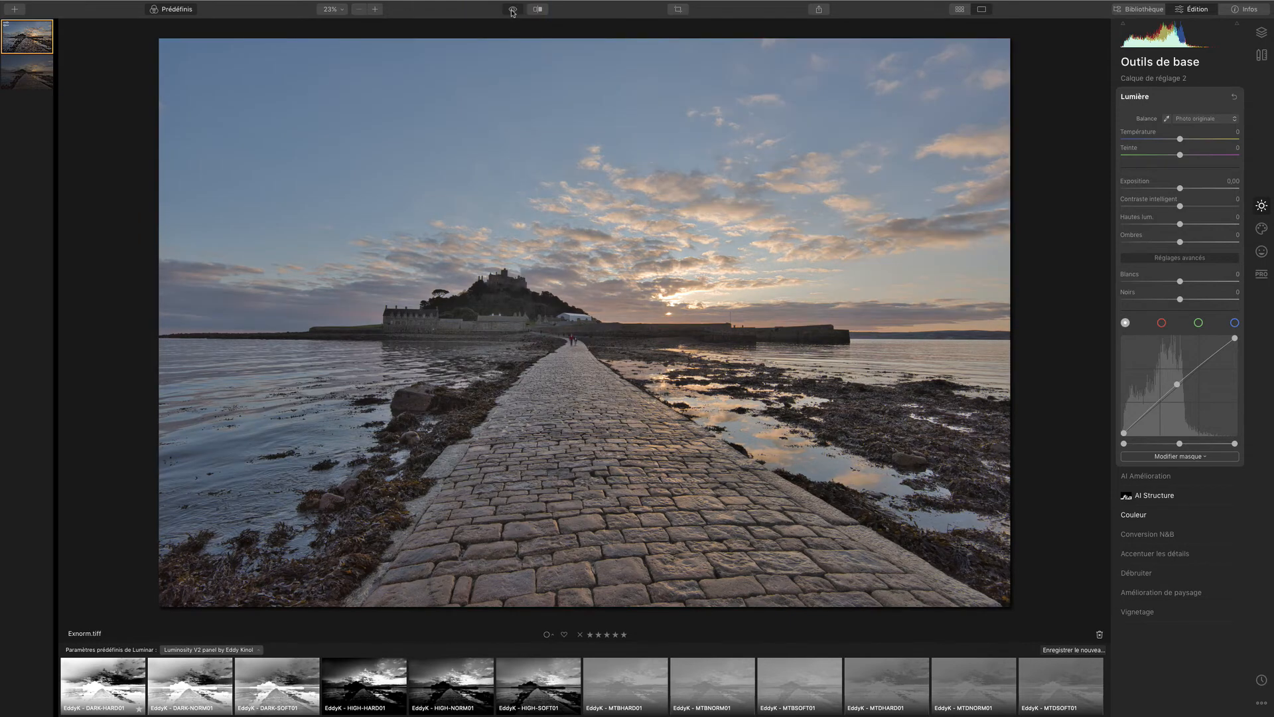
left_click(513, 10)
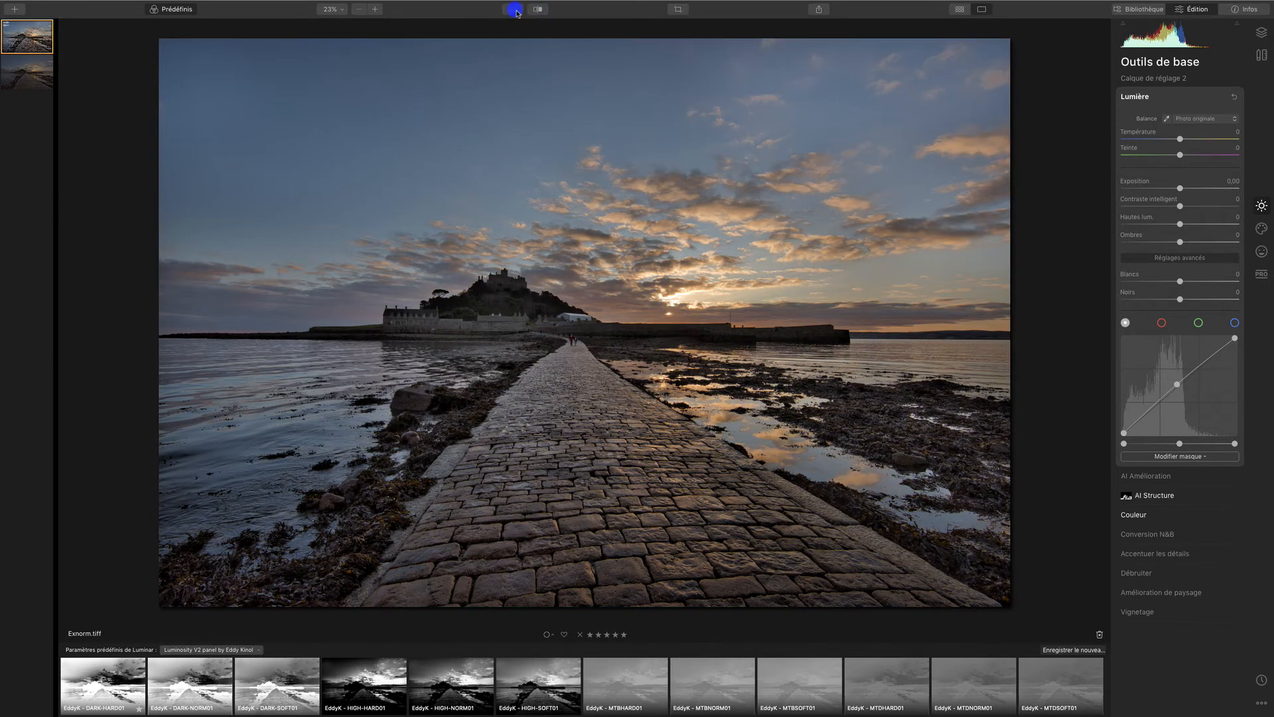
left_click(512, 12)
left_click(513, 11)
left_click(512, 11)
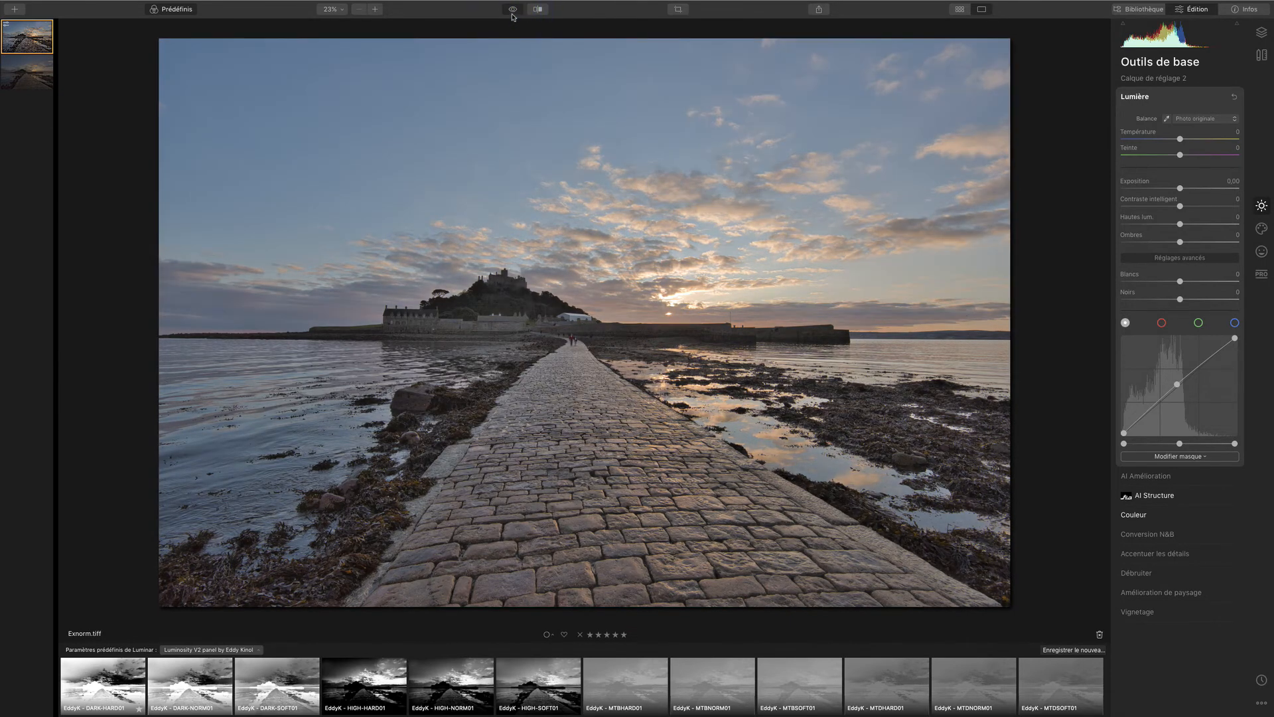
left_click(512, 12)
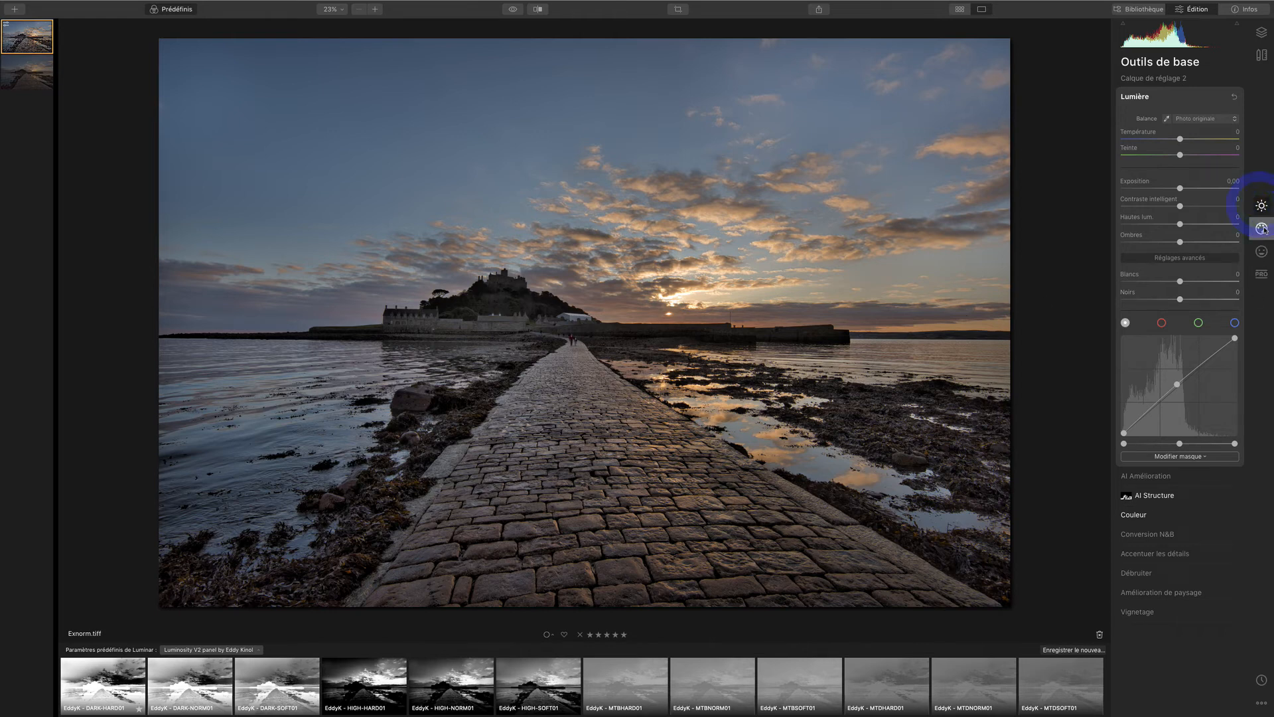
Apply the Éclat effect of type Flou artistique at Quantité 38 and compare it off and on
left_click(1261, 274)
left_click(1261, 229)
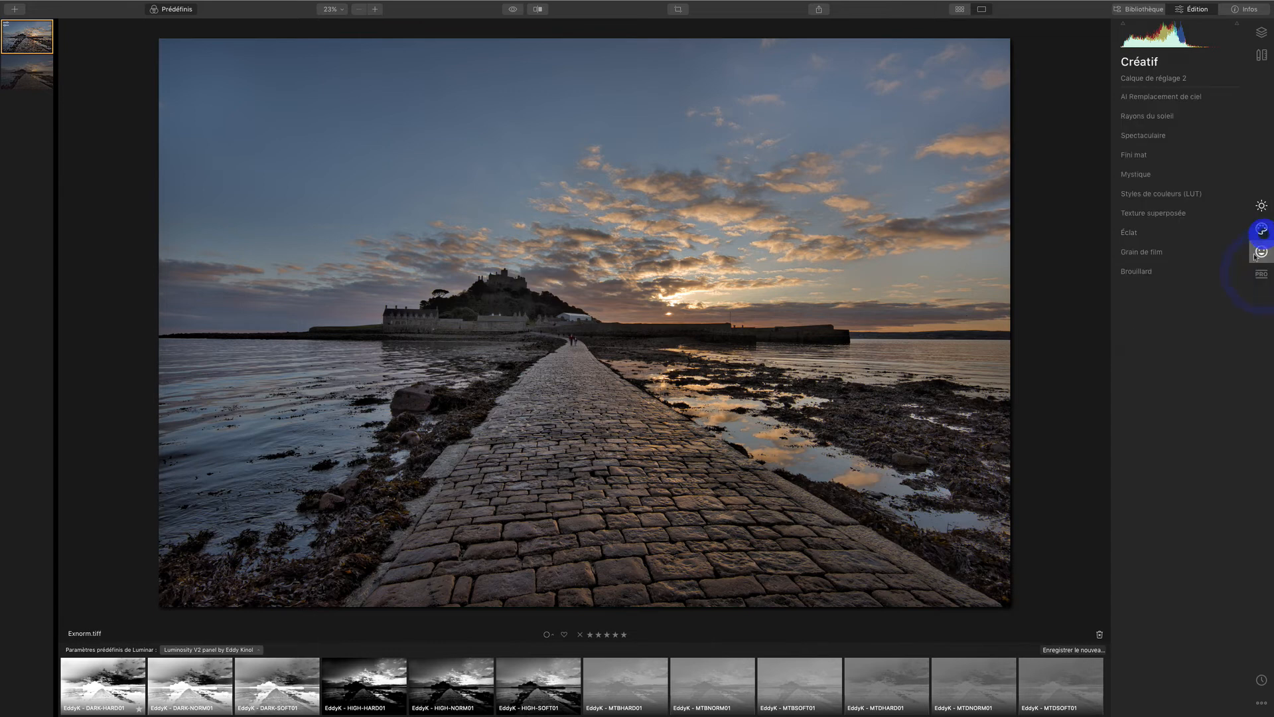
left_click(1131, 232)
left_click_drag(1125, 270, 1167, 268)
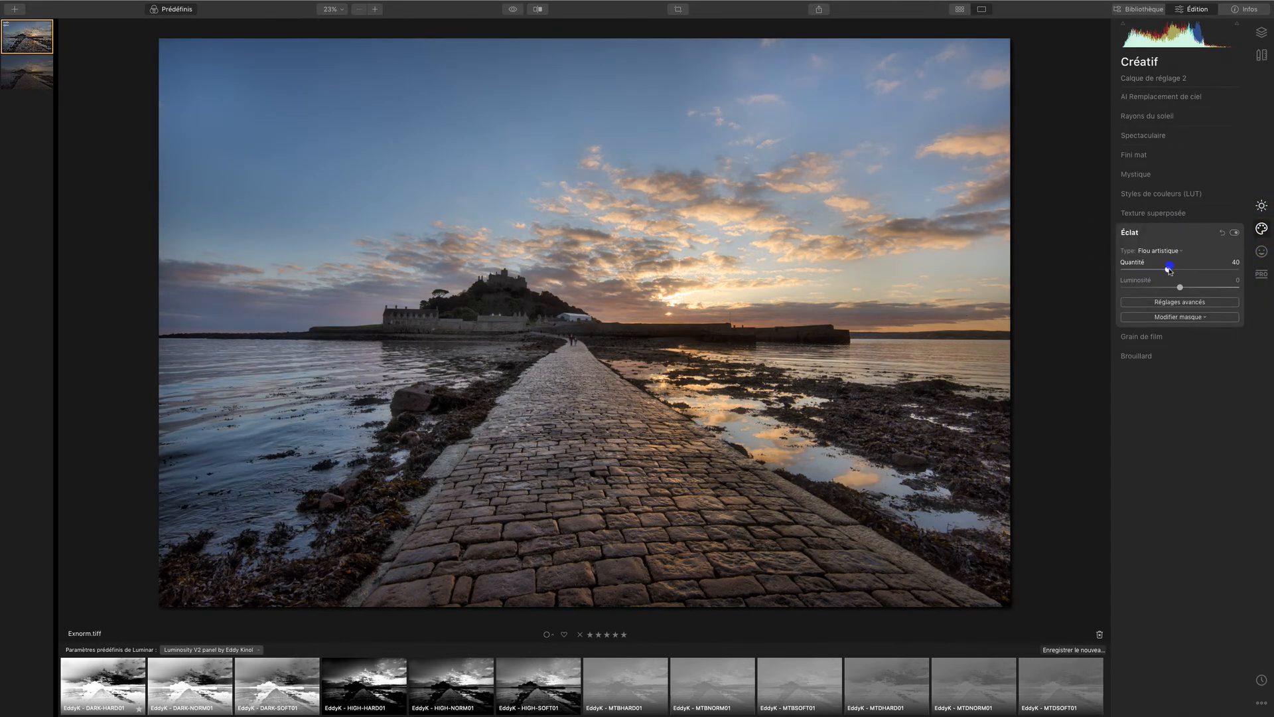
left_click(1167, 268)
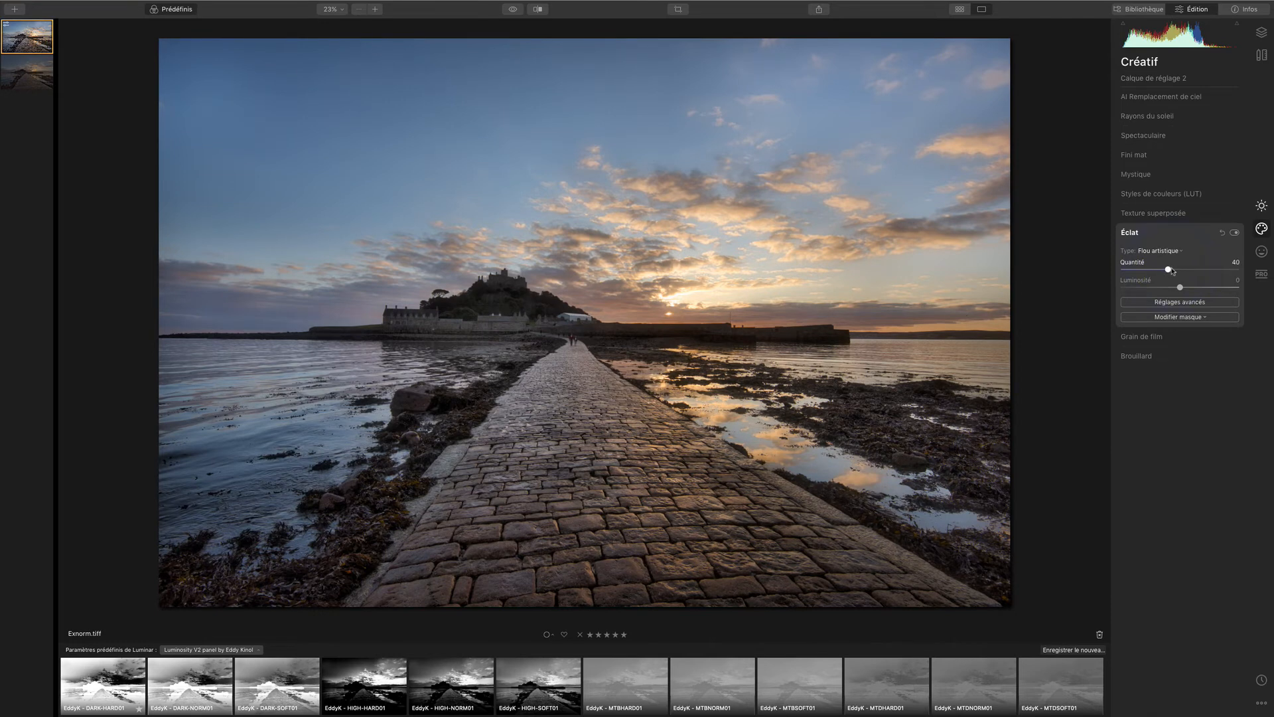
left_click(1166, 269)
left_click(1235, 234)
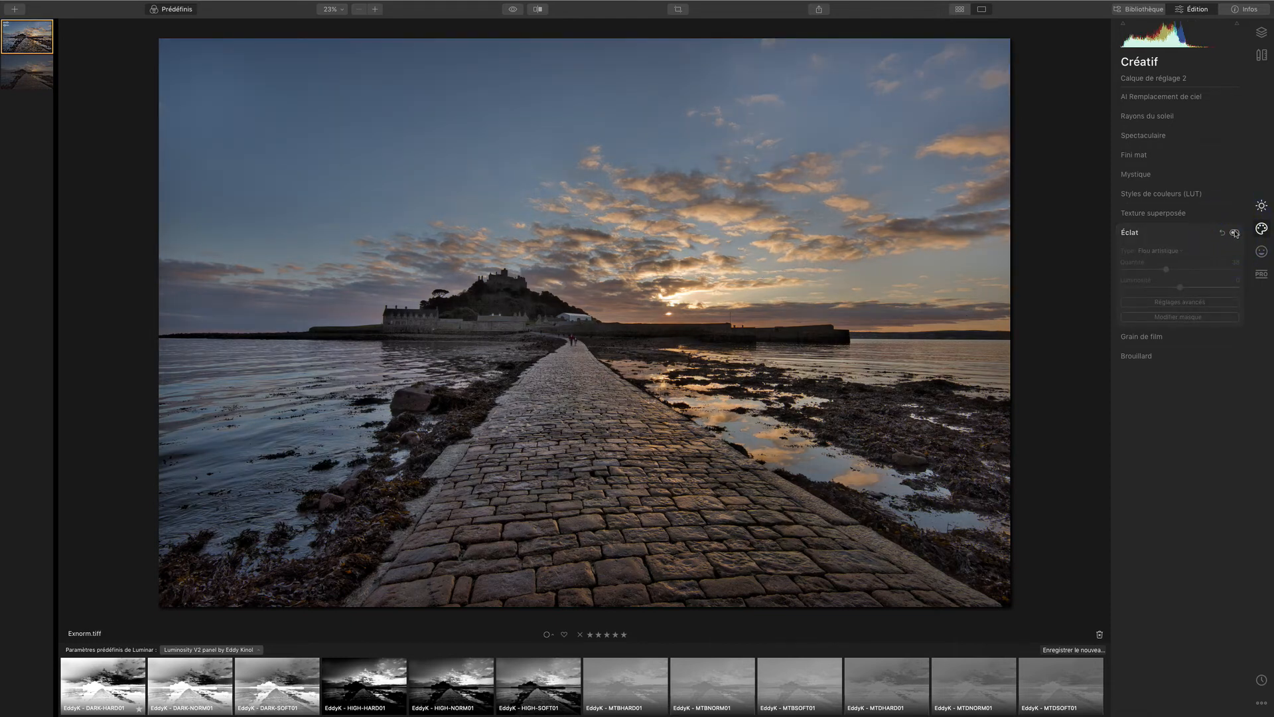
left_click(1236, 234)
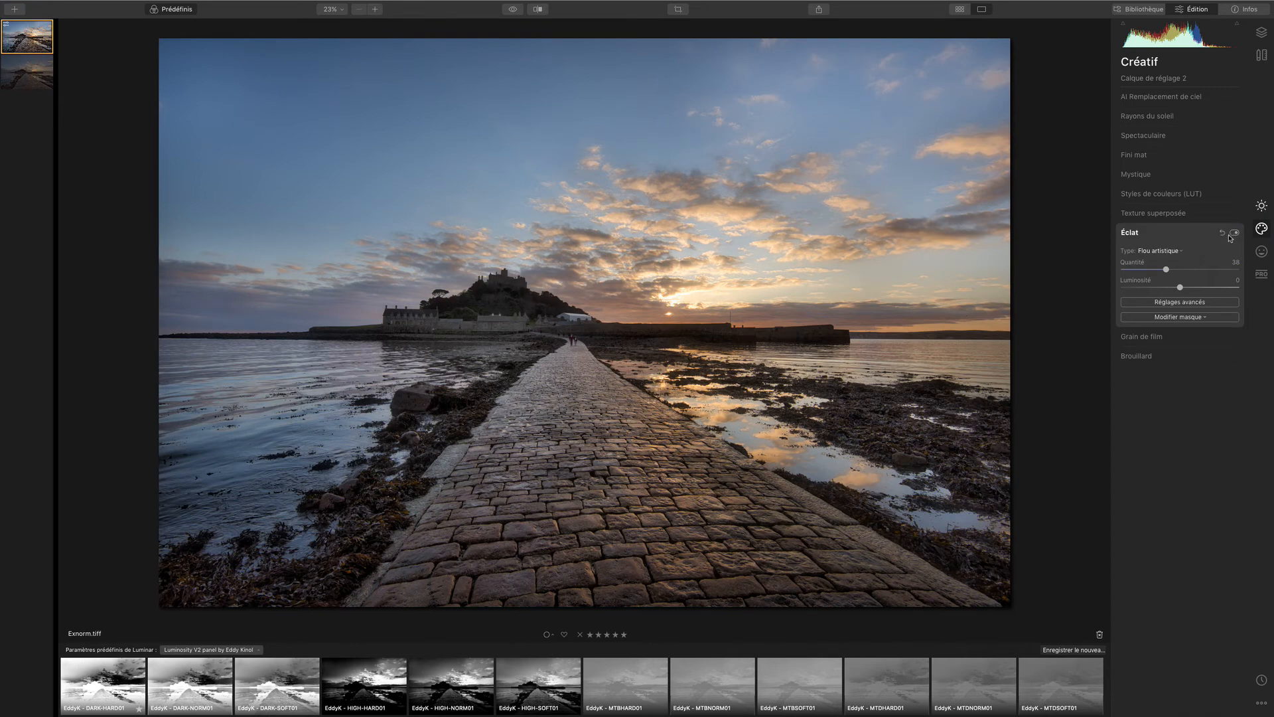
Compare the whole photo with its original and raise the Éclat Quantité slightly
left_click(514, 10)
left_click(511, 11)
left_click_drag(1169, 270, 1173, 272)
Apply the Effet Orton of Type 1 with a Quantité of about 17
left_click(1262, 251)
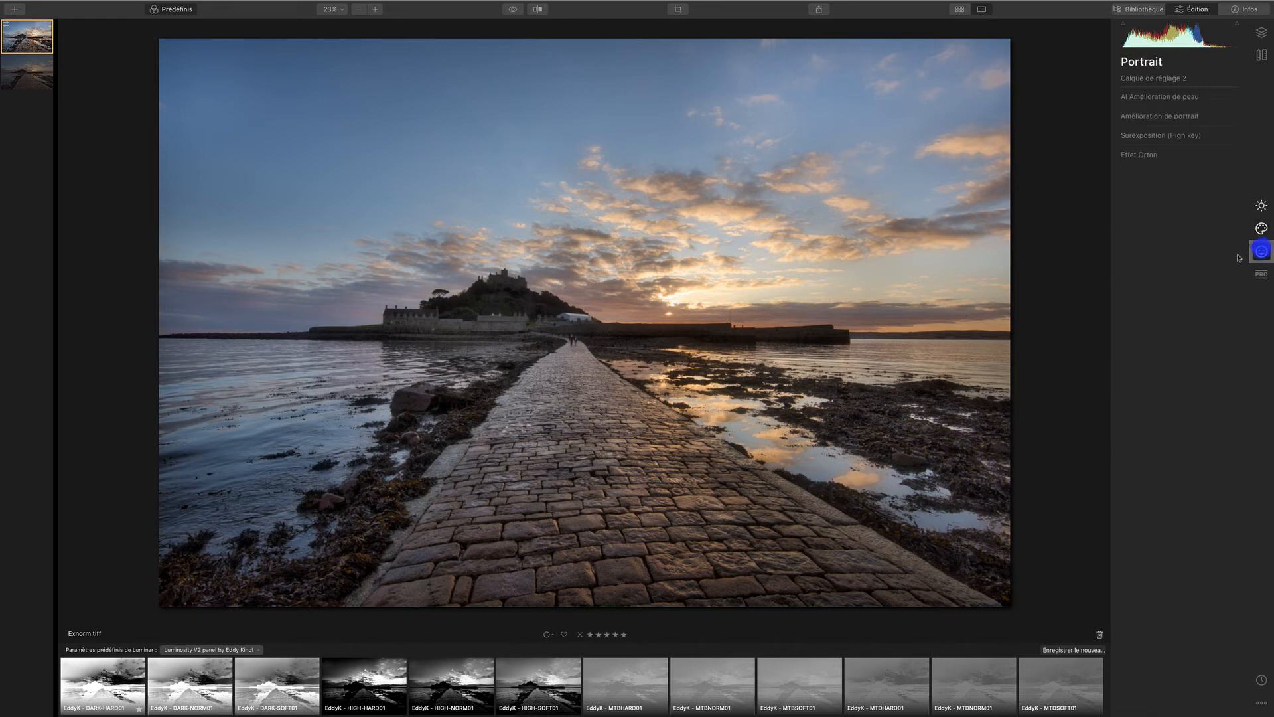
left_click(1140, 155)
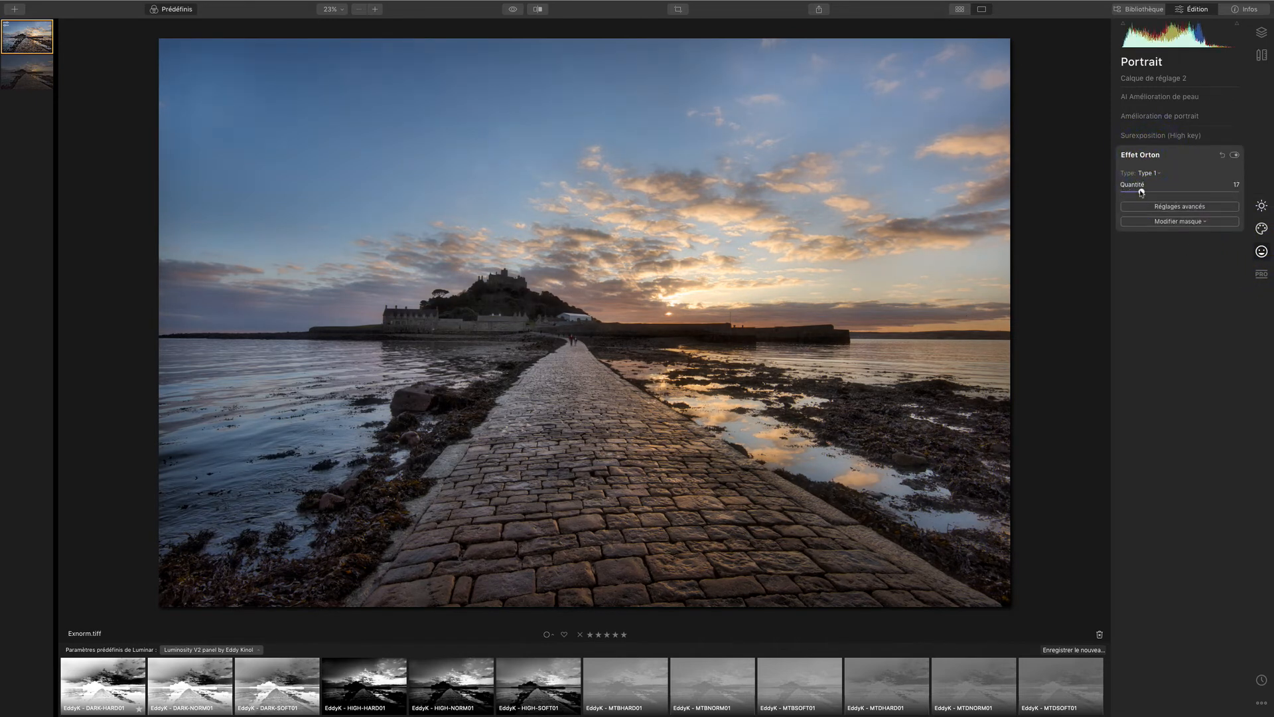
left_click(1140, 192)
Straighten the horizon by rotating the crop to an angle of about -0.53° and apply it
left_click(1261, 32)
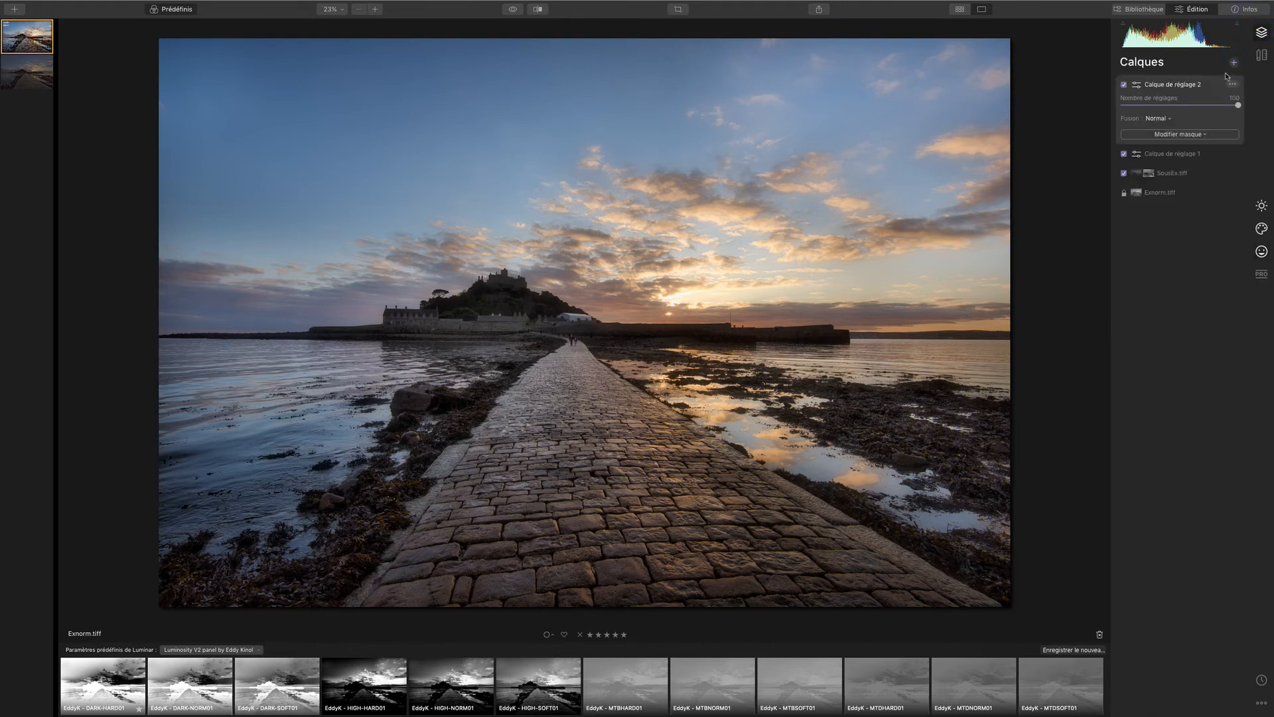
left_click(682, 13)
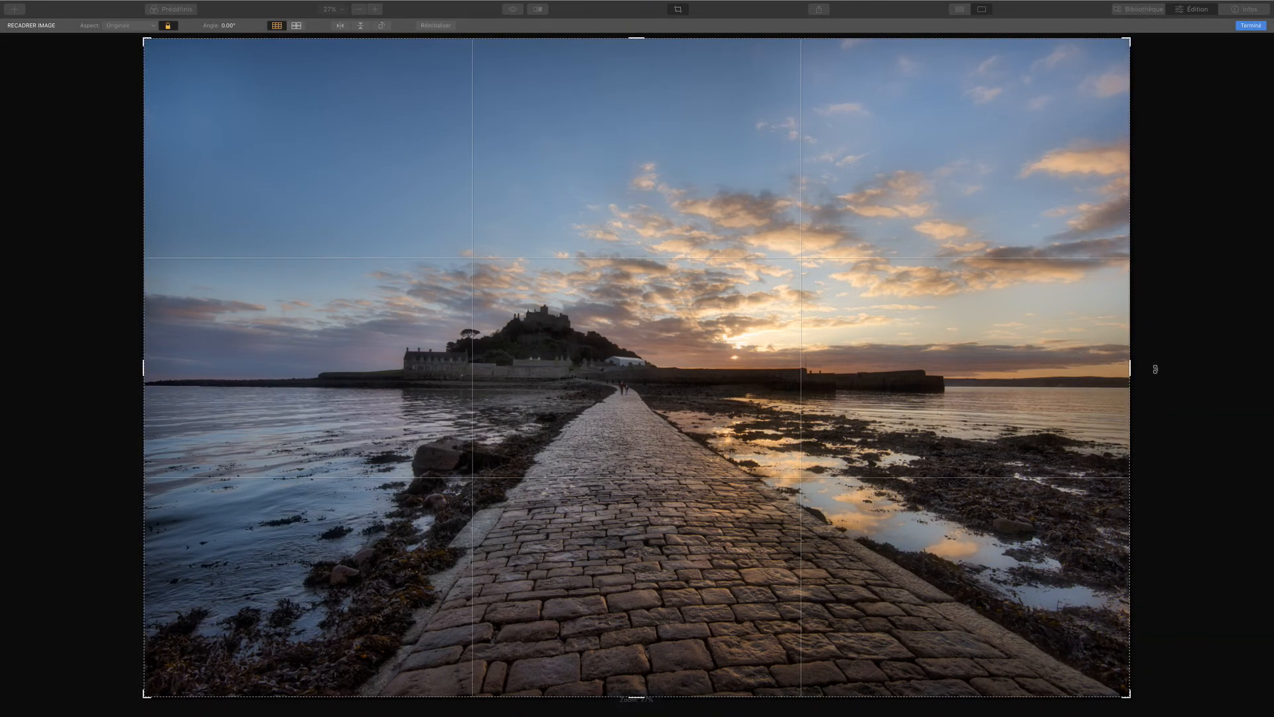
left_click_drag(1155, 369, 1154, 360)
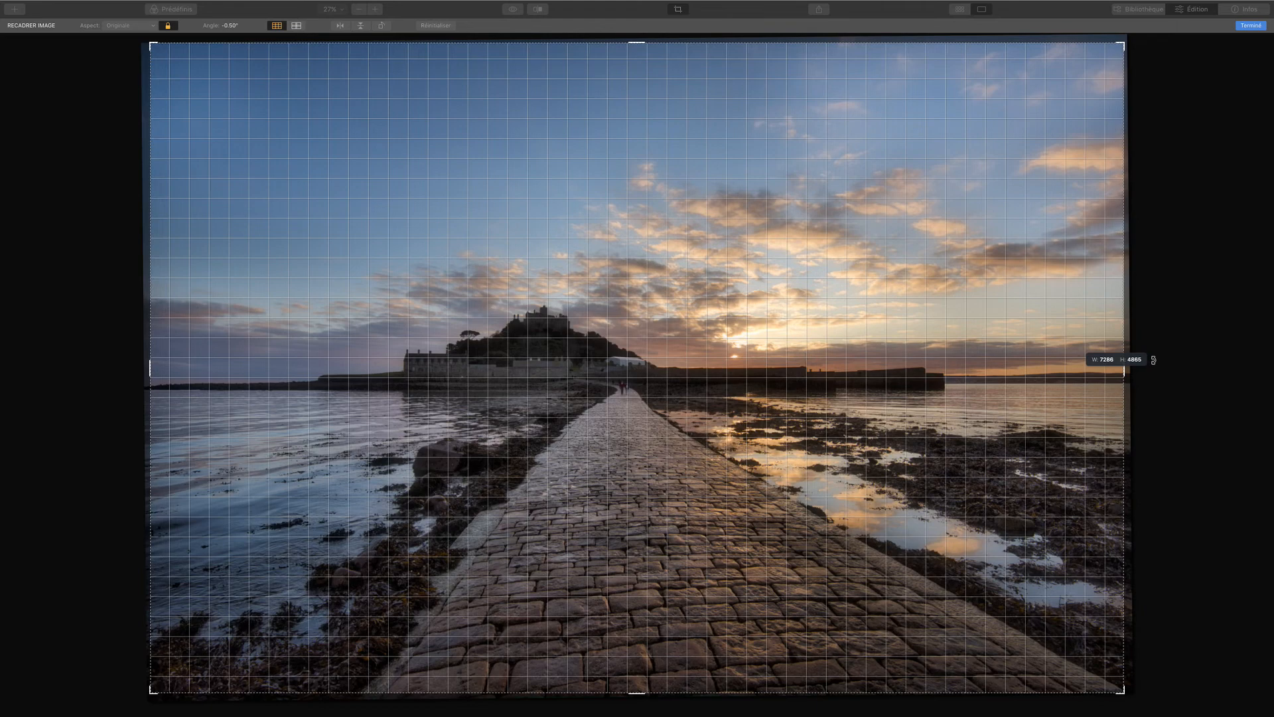
left_click_drag(1154, 360, 1156, 363)
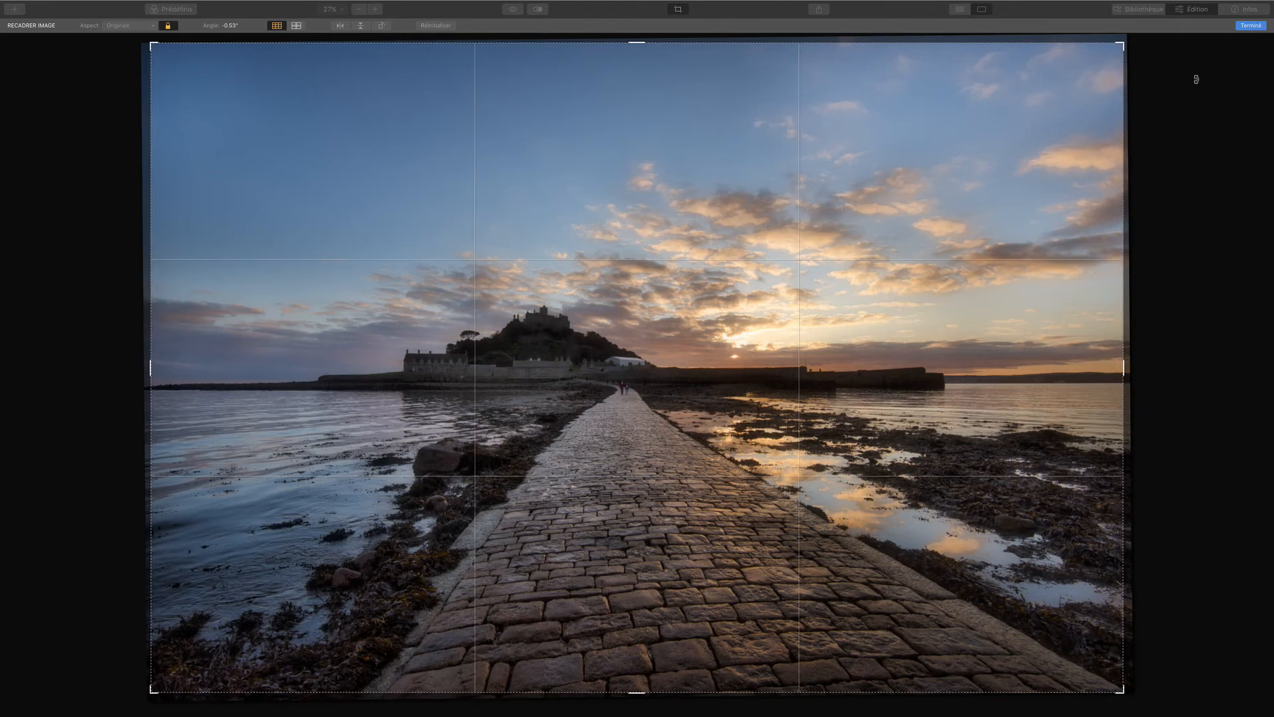
left_click(1248, 28)
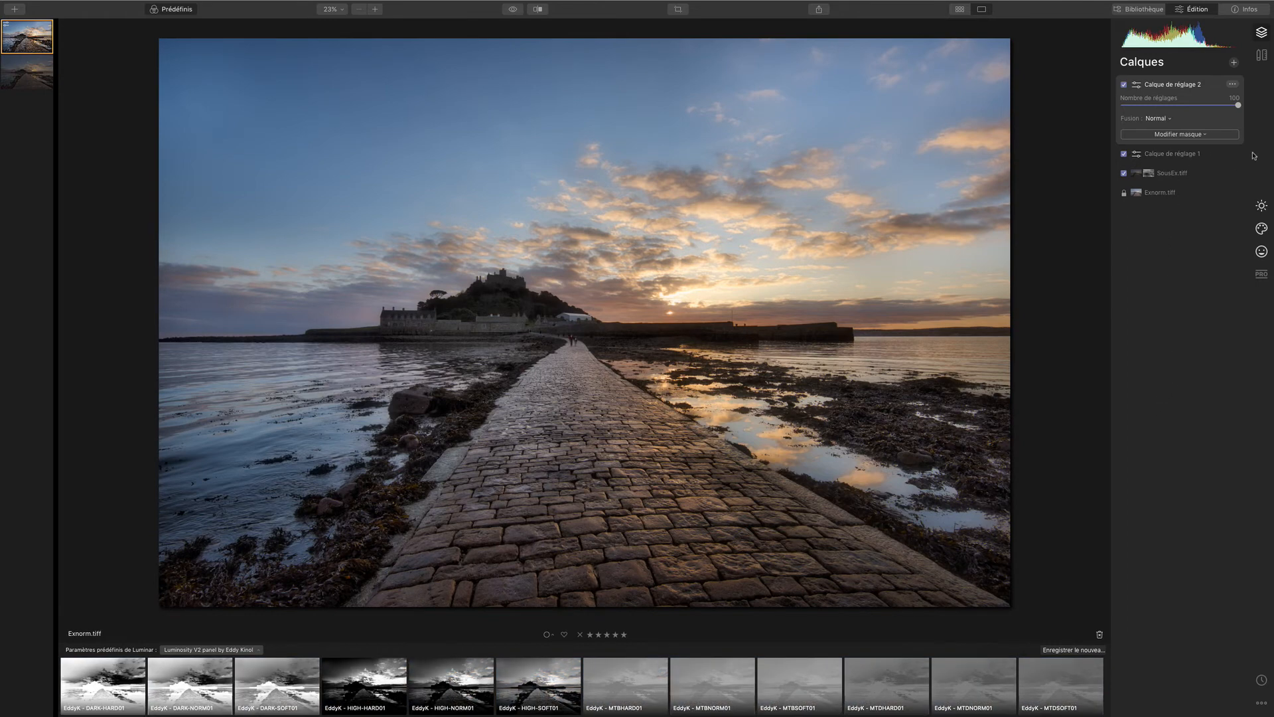
Add a Vignetage with Quantité -41, Taille 0 and Progressivité 94, centred at the foot of the castle hill near the causeway's end
left_click(1262, 206)
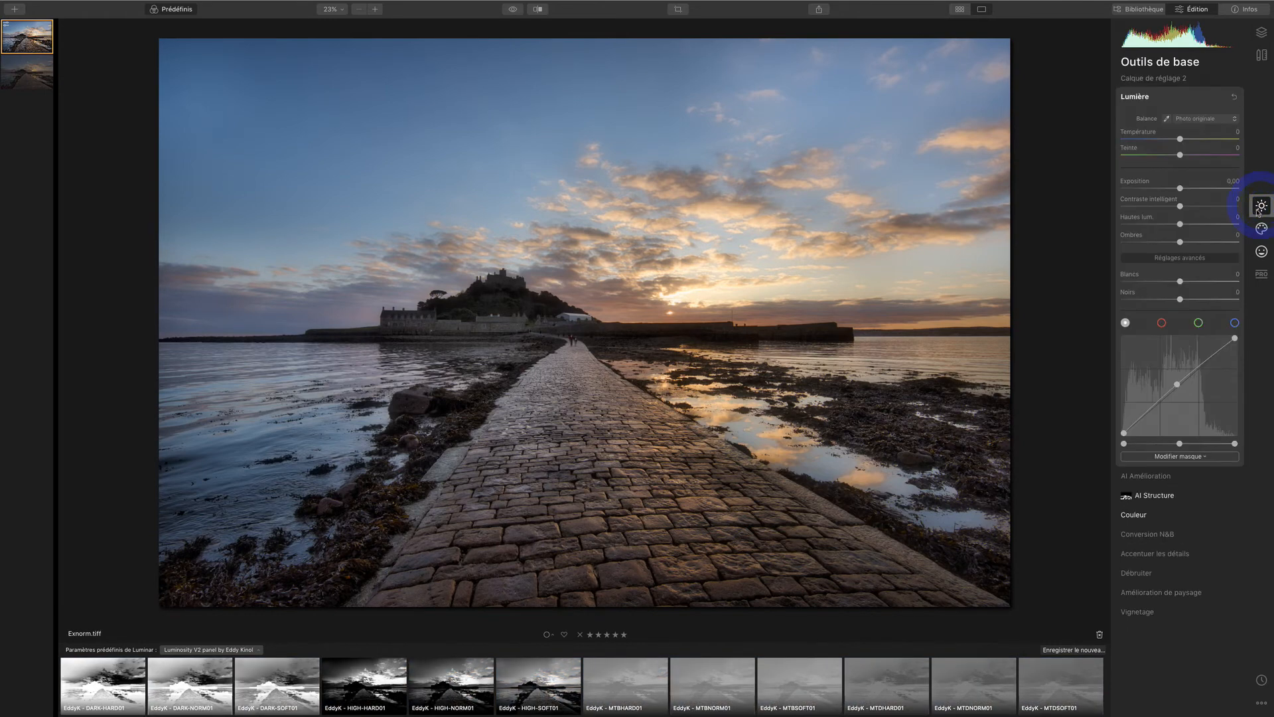
left_click(1142, 610)
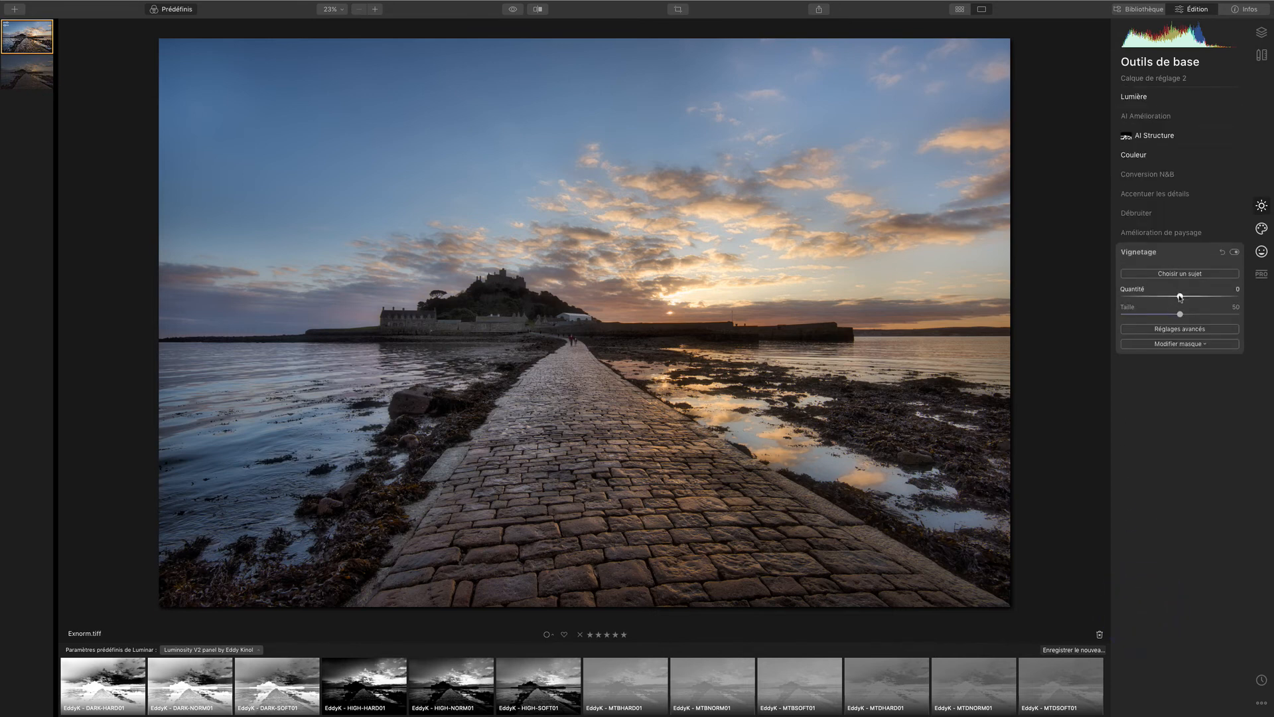
left_click_drag(1180, 297, 1111, 327)
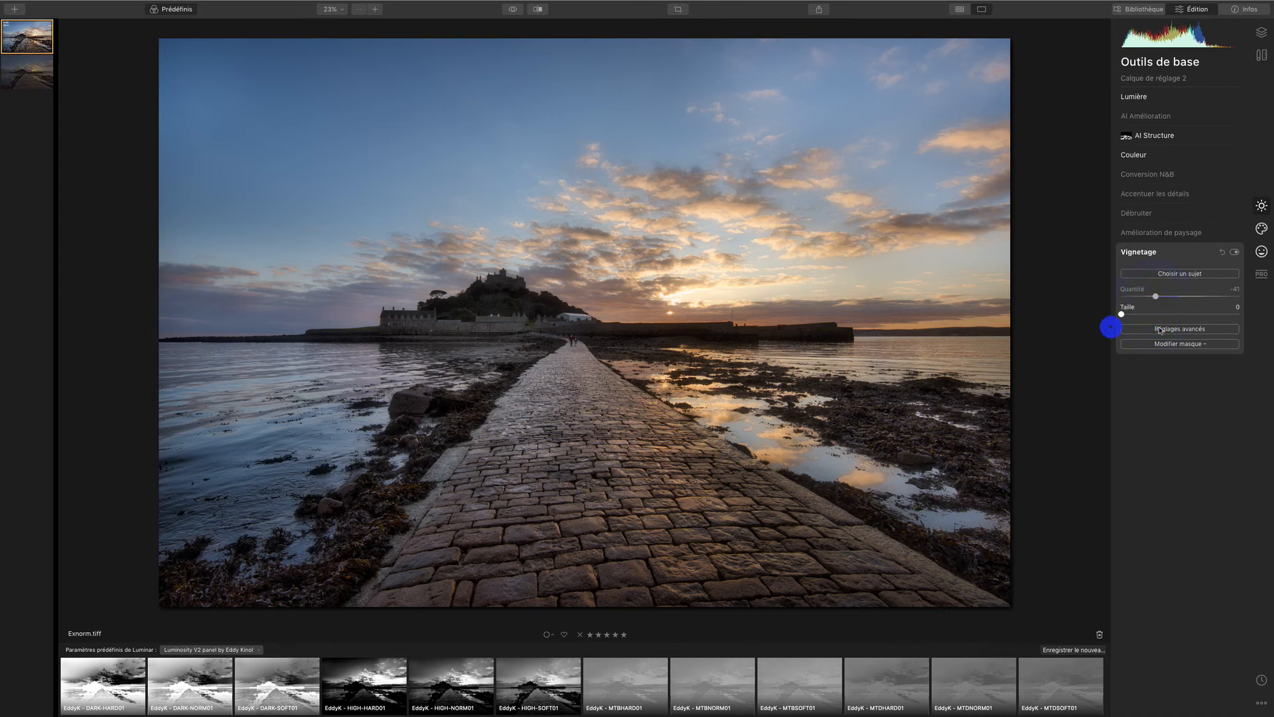
left_click(1160, 329)
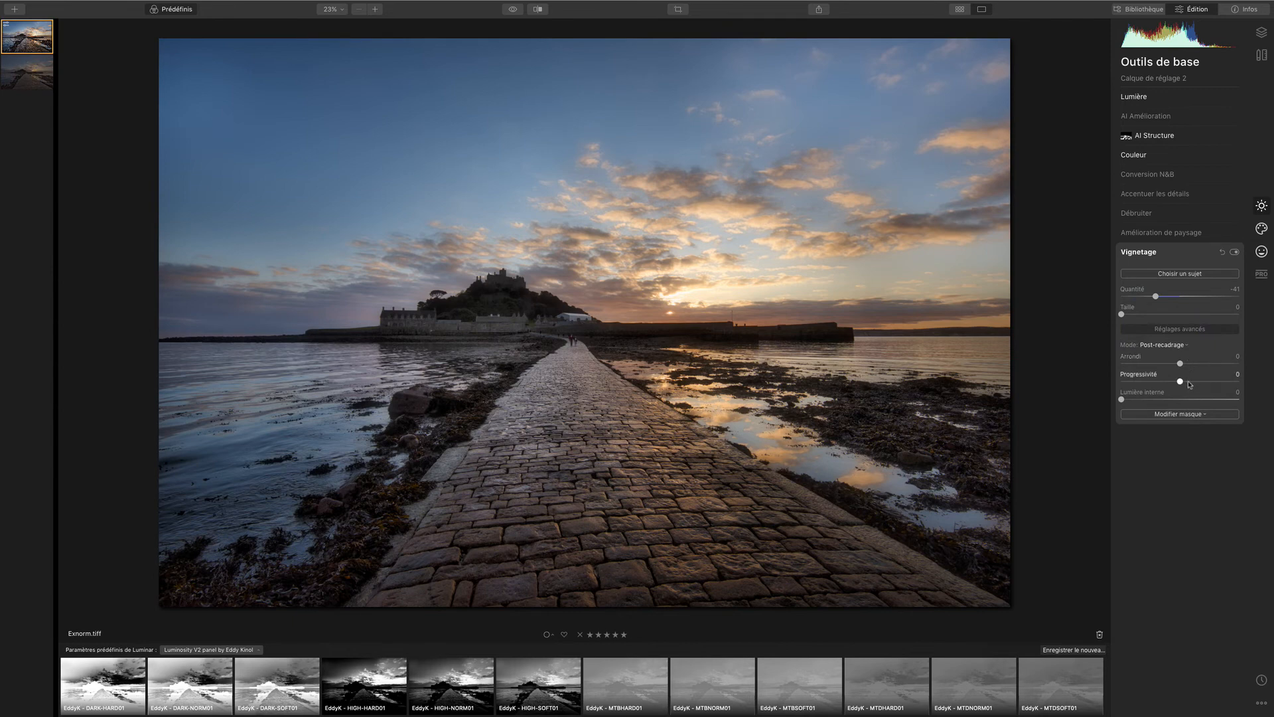
left_click_drag(1185, 382, 1231, 373)
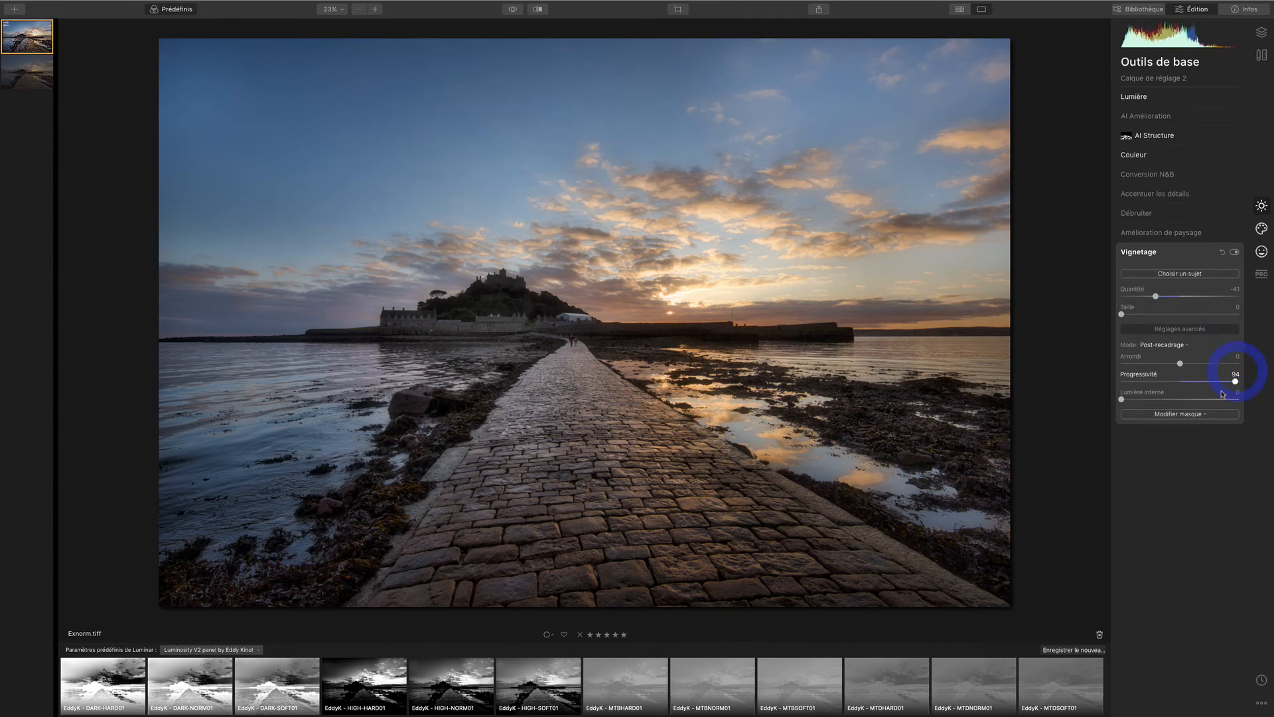
left_click(1176, 273)
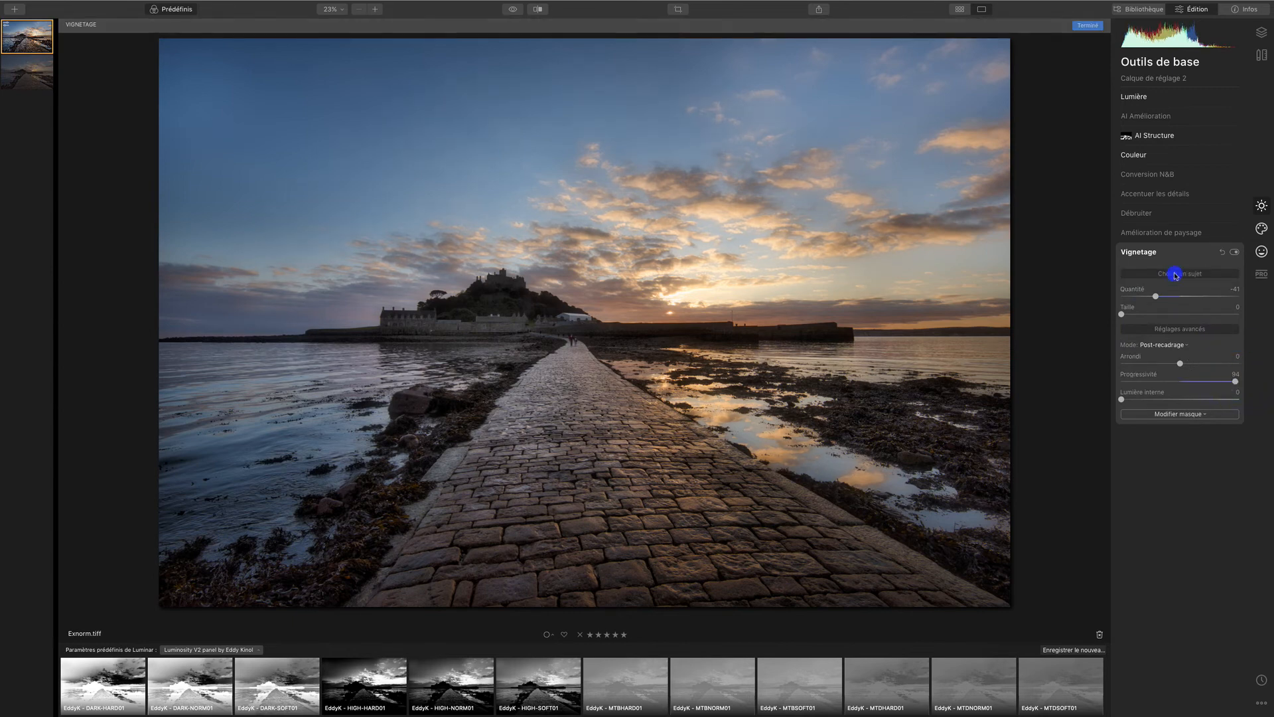
left_click(580, 298)
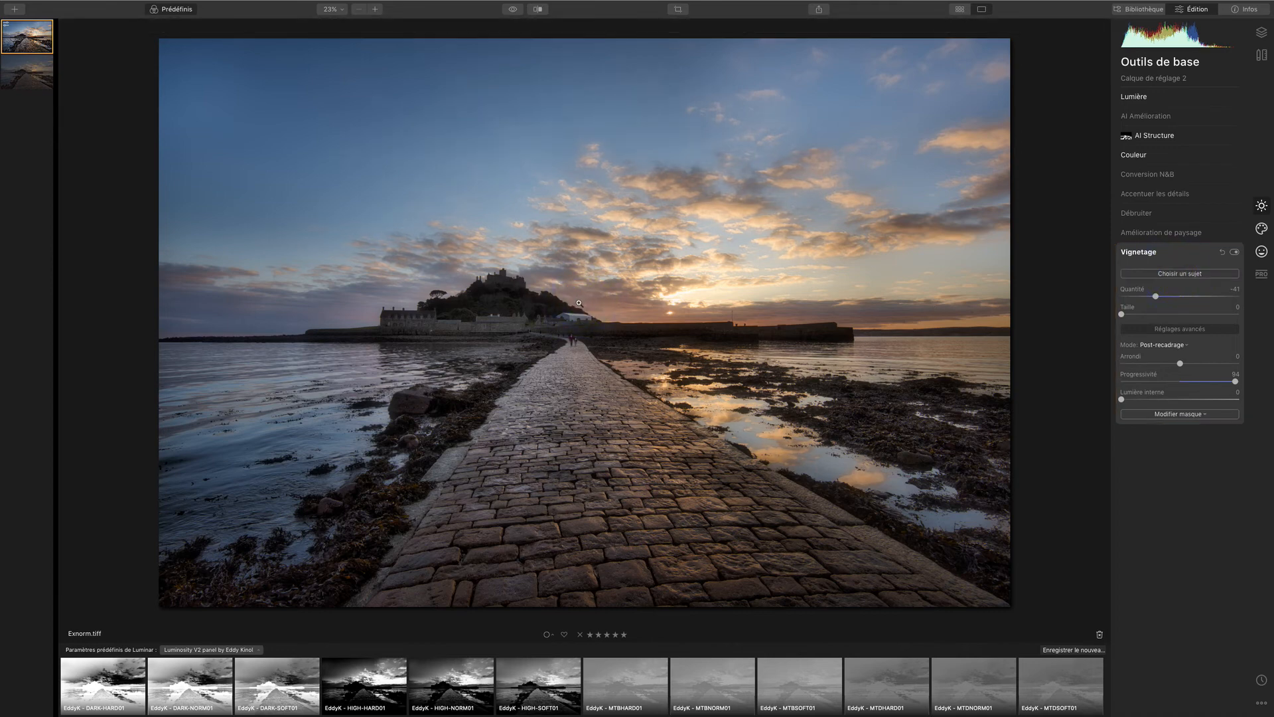
Adjust the vignette to Quantité -37 with a Lumière interne of about 9
left_click_drag(1156, 296, 1137, 297)
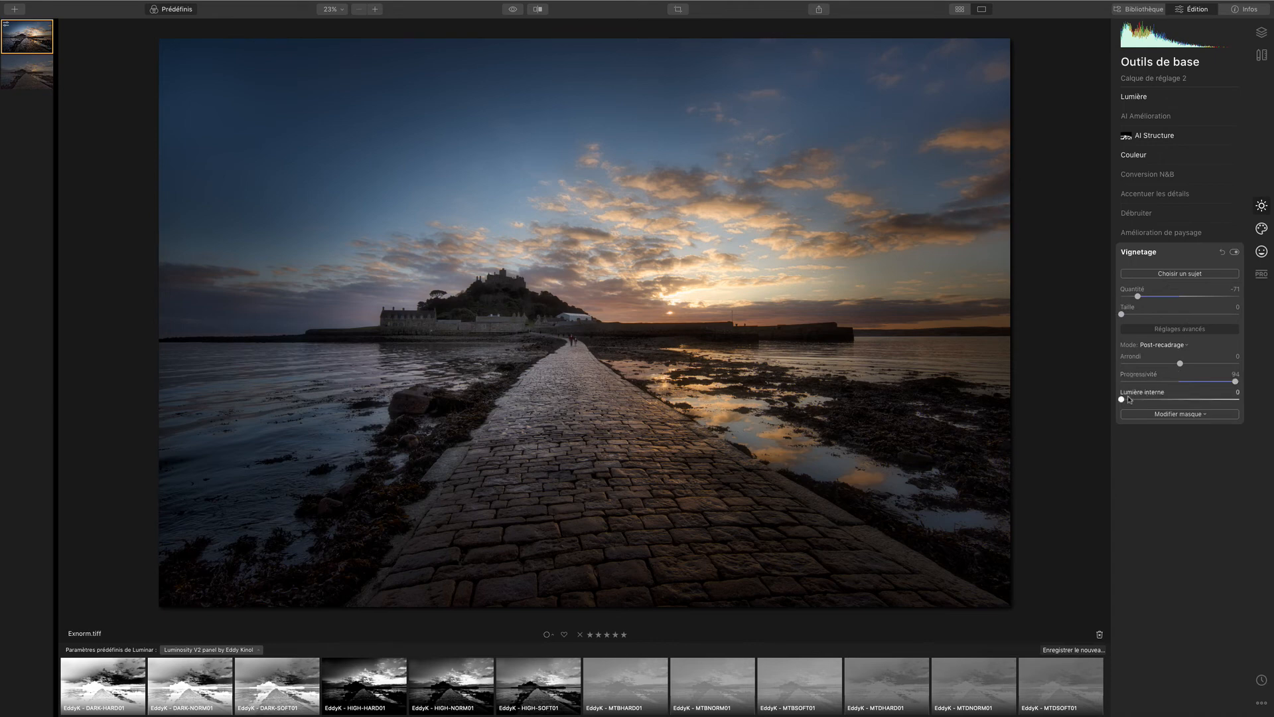
left_click_drag(1121, 400, 1176, 399)
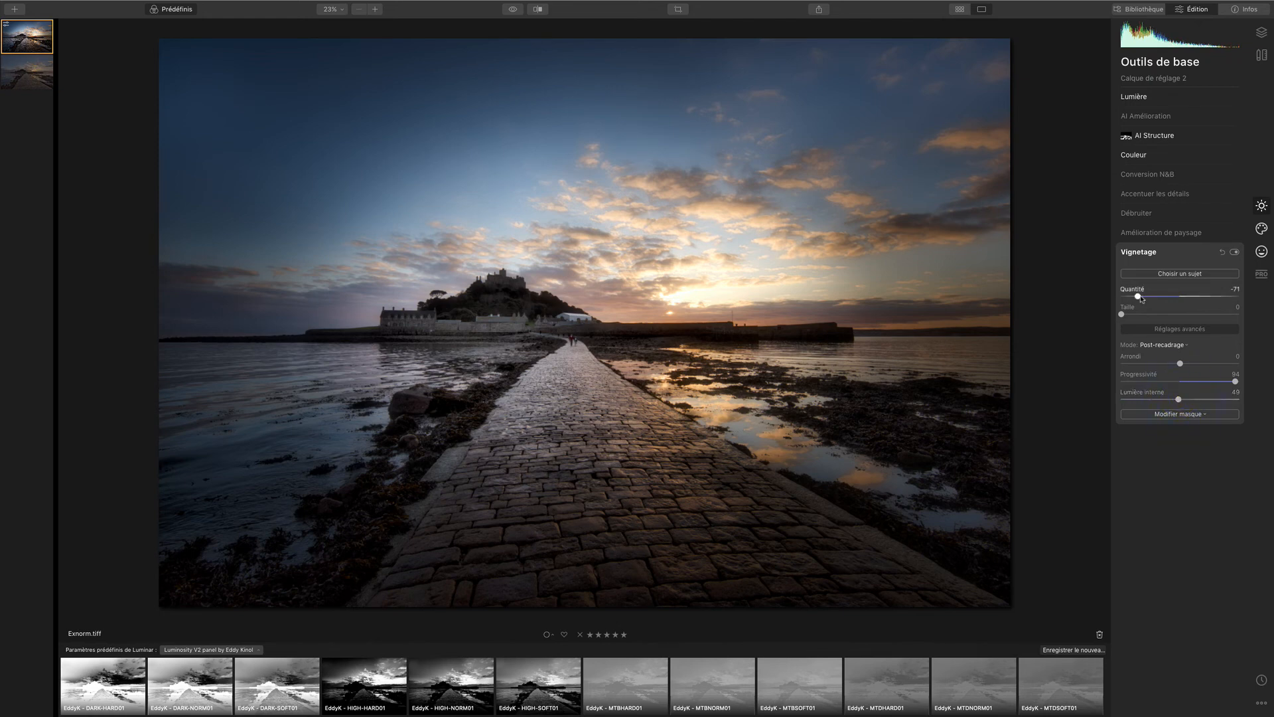
left_click_drag(1141, 298, 1156, 298)
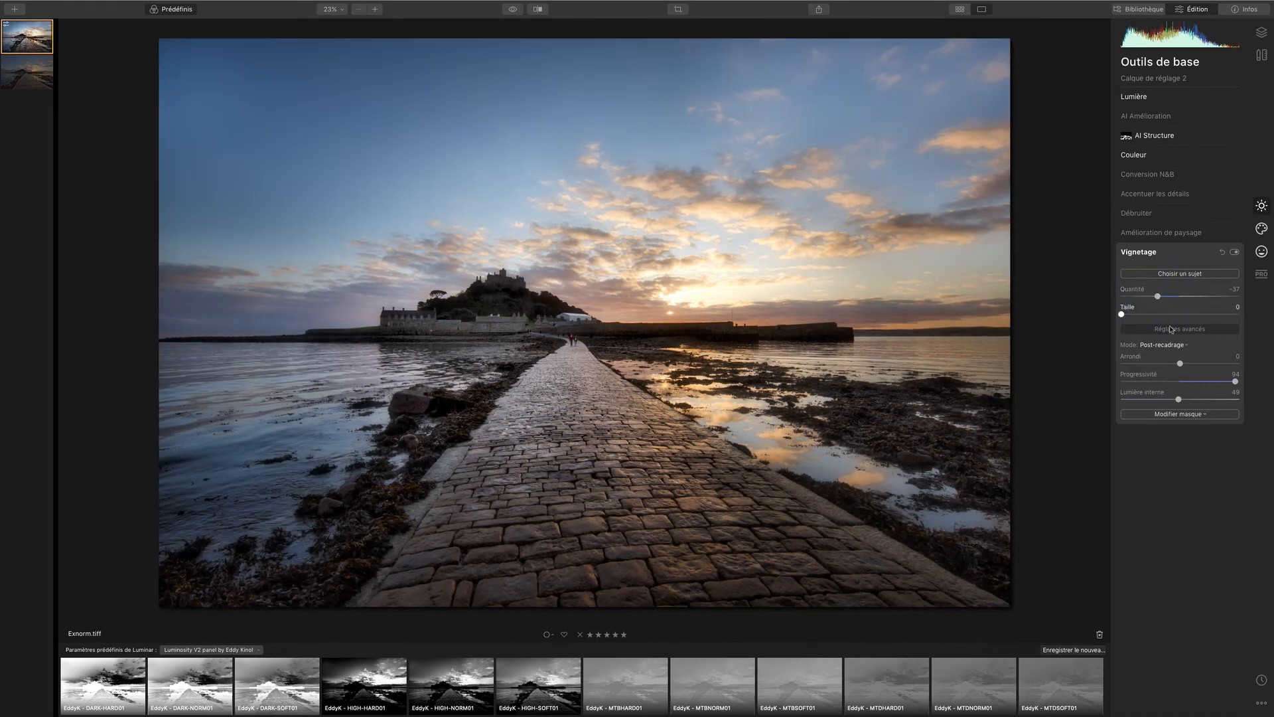
left_click_drag(1179, 401, 1132, 403)
double_click(1153, 400)
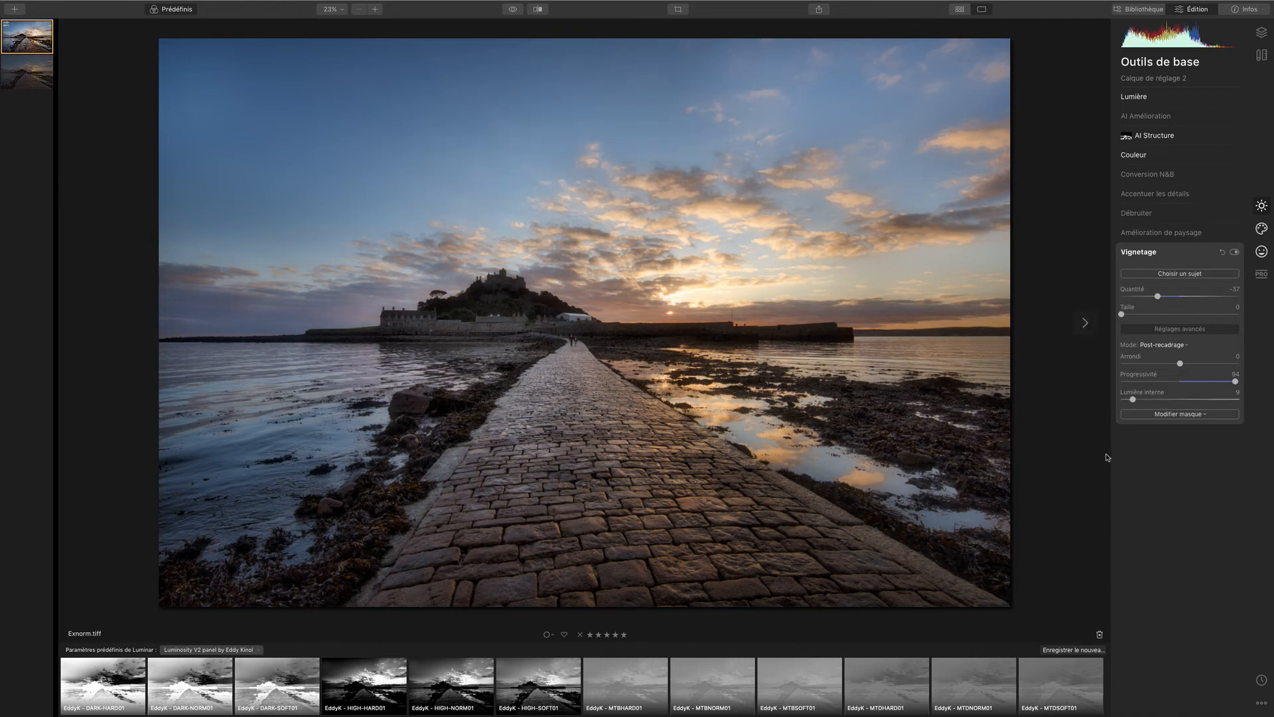
Hide the presets strip and compare the full layer stack with the base Exnorm.tiff layer alone, twice
mouse_move(1127, 716)
left_click(177, 9)
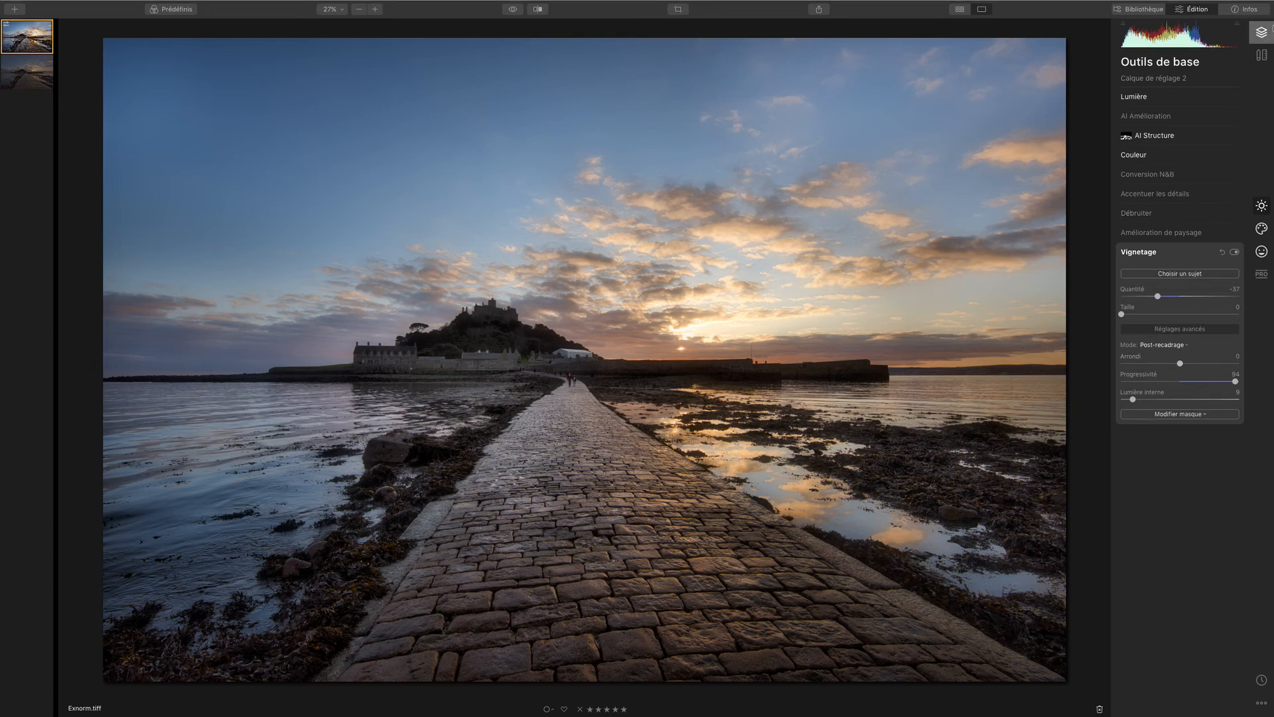
left_click(1260, 34)
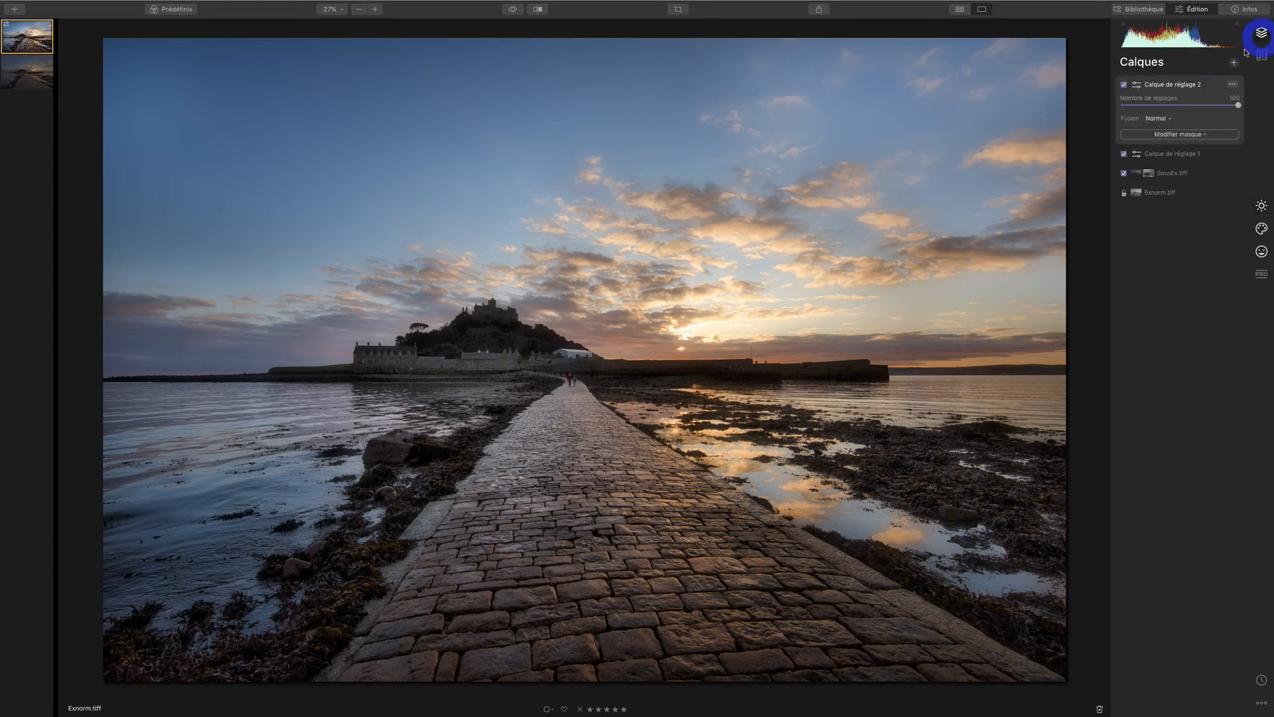
left_click(1124, 194)
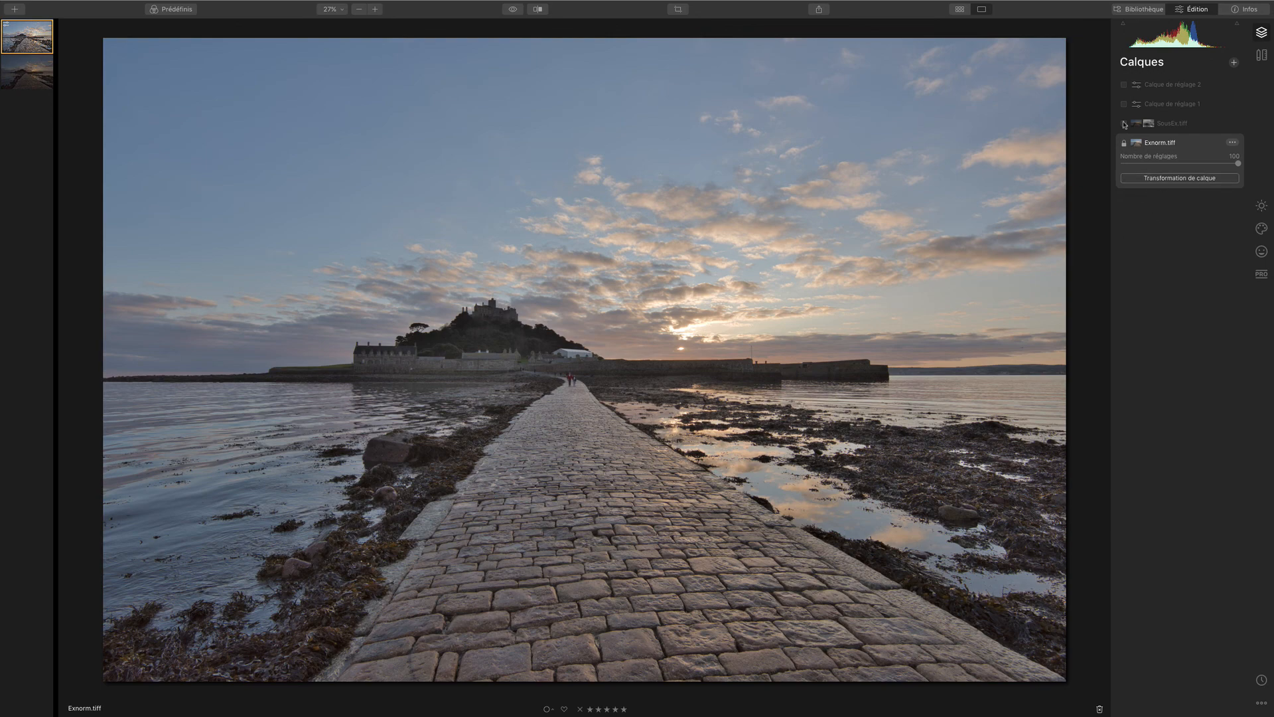
left_click(1124, 85)
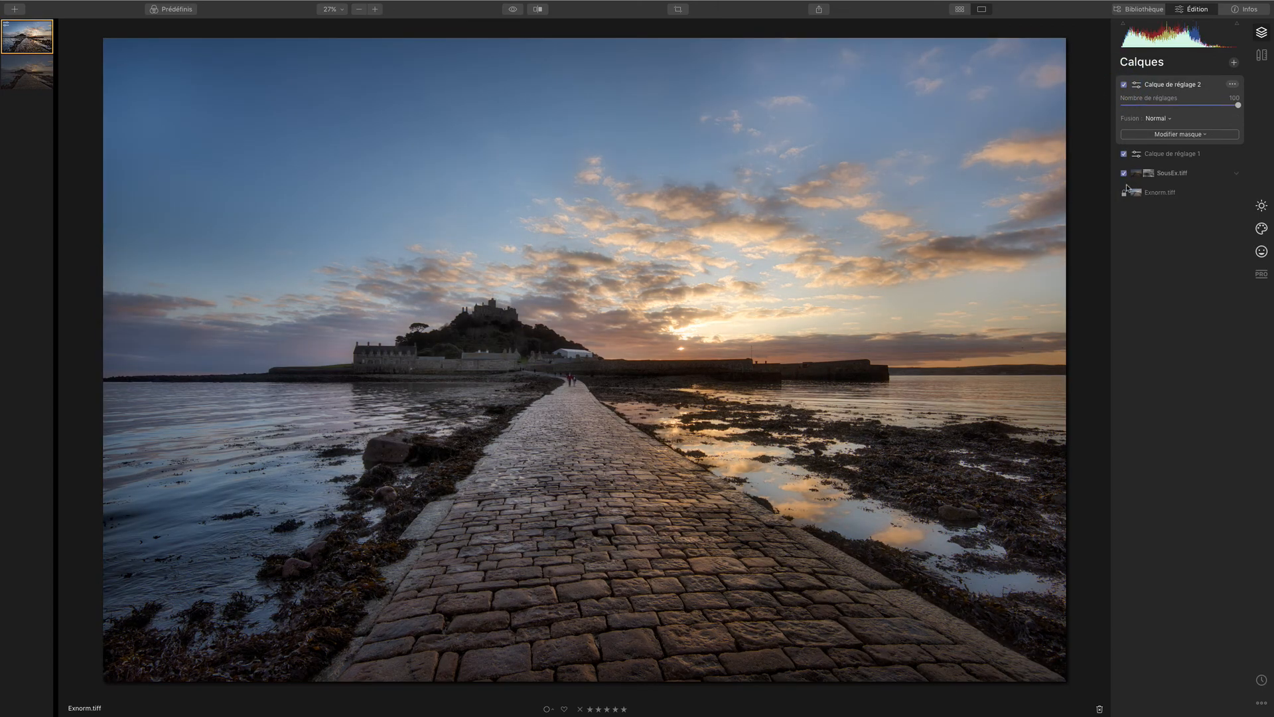
left_click(1123, 193)
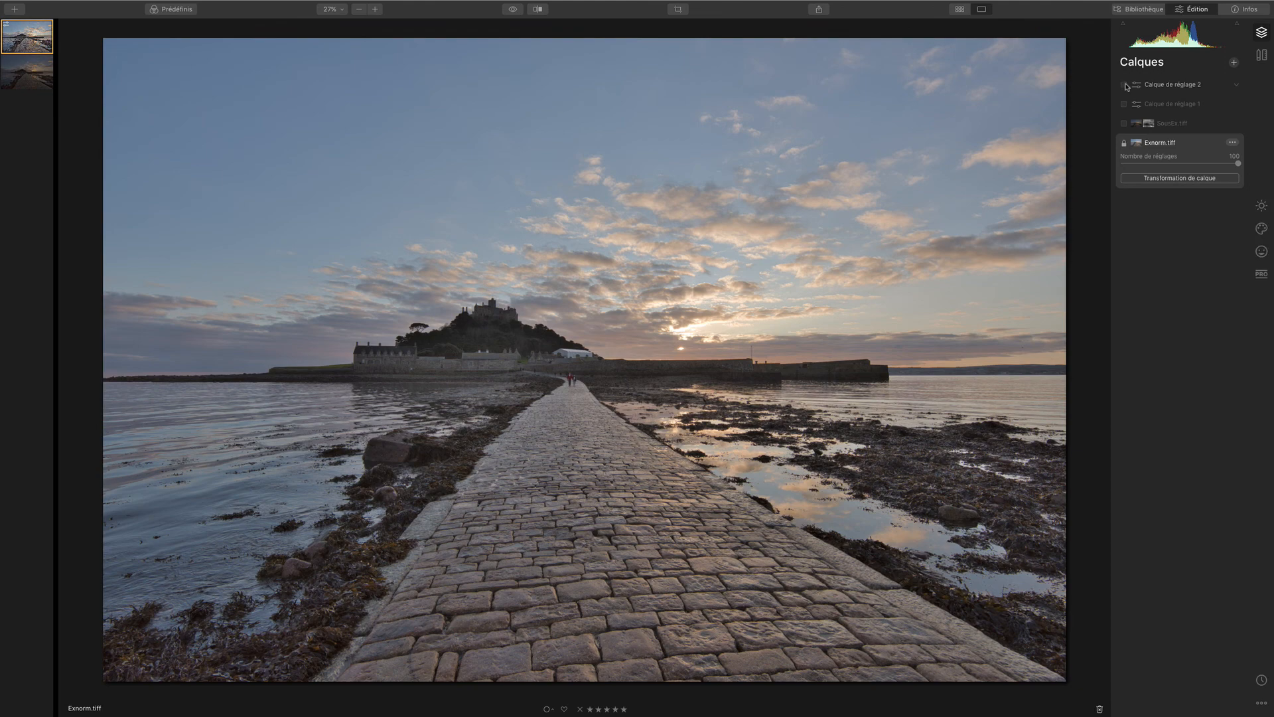
left_click(1124, 85)
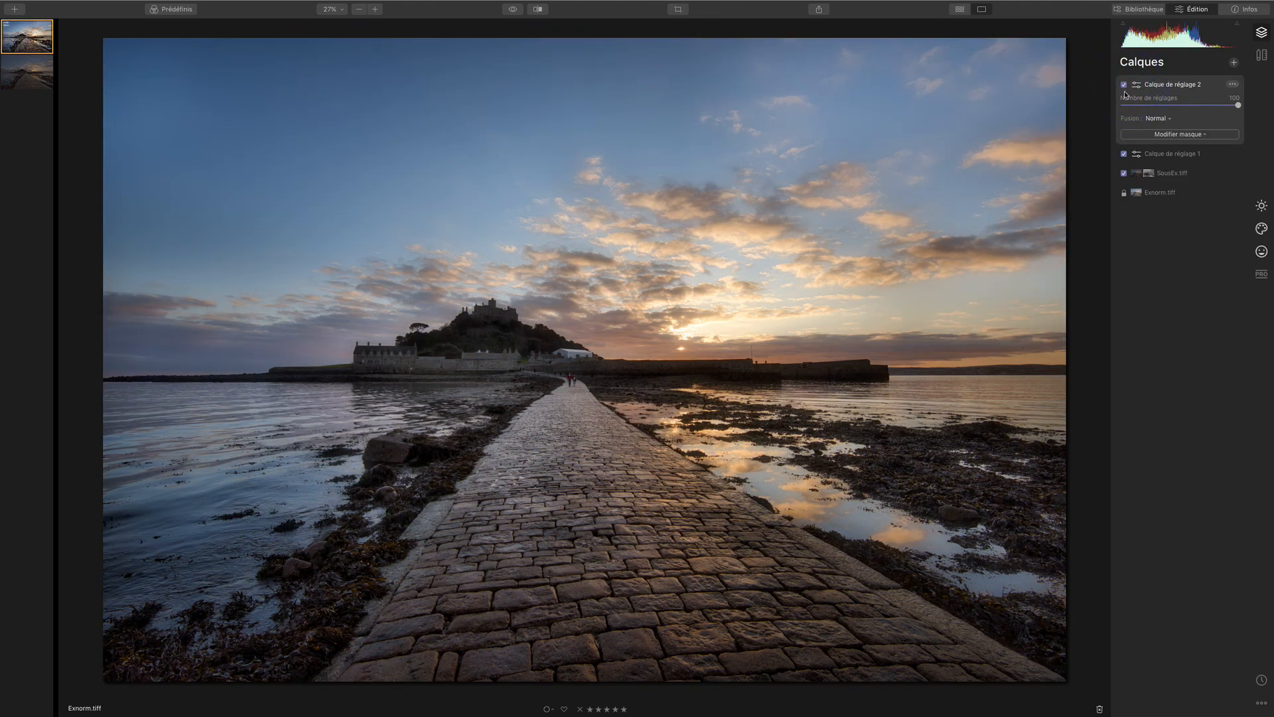
Compare the finished photo with its original, first as a whole and then with the split before/after view swept across the image
left_click(513, 9)
left_click(513, 10)
left_click(512, 10)
left_click(536, 10)
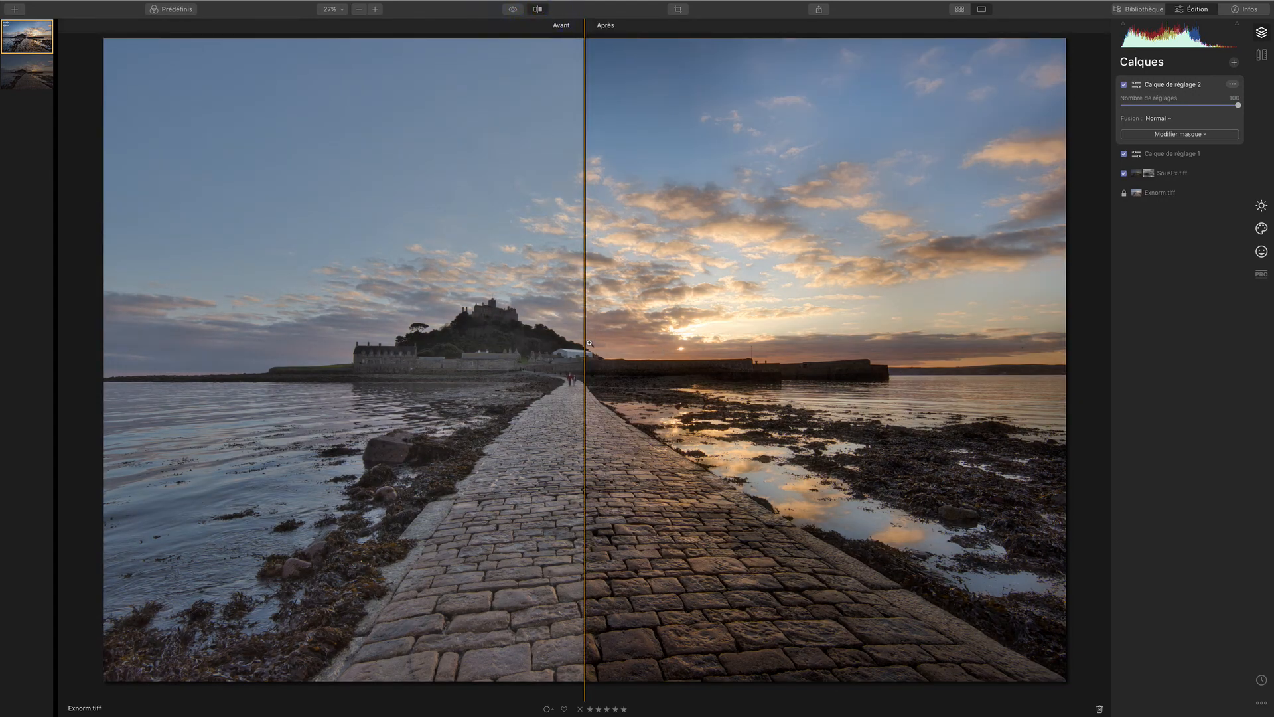
left_click_drag(590, 342, 65, 403)
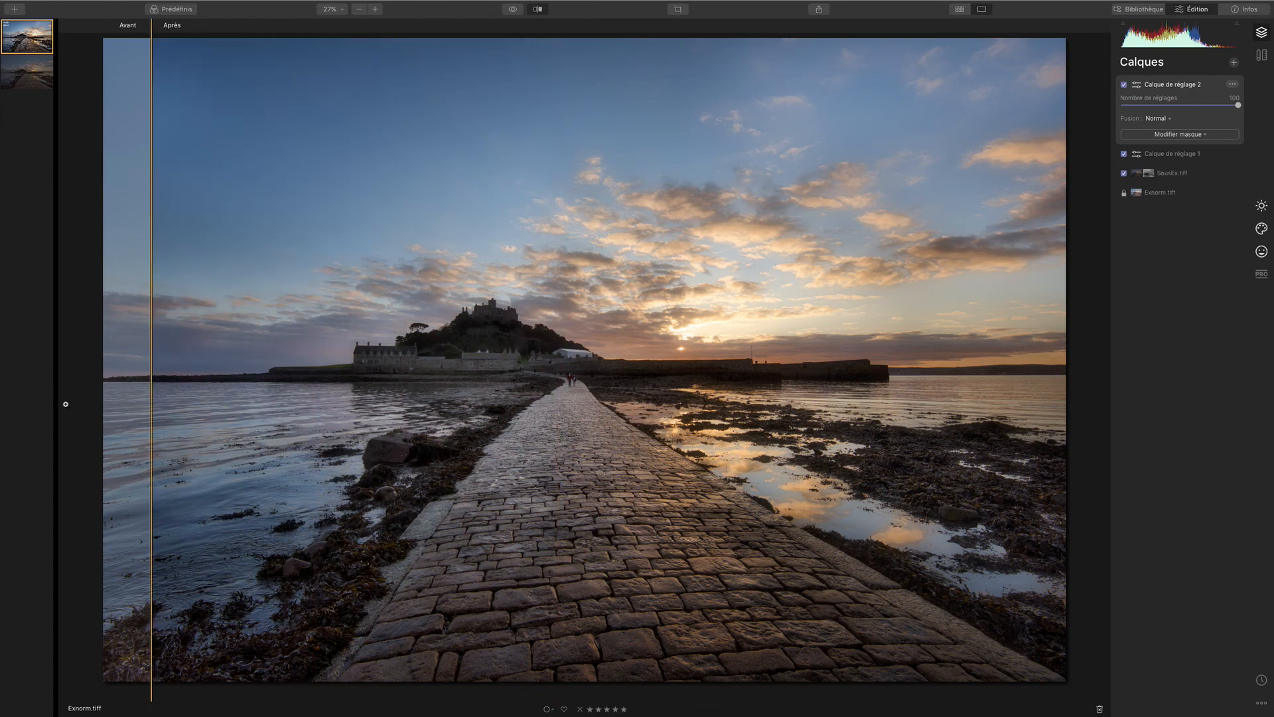
left_click(538, 11)
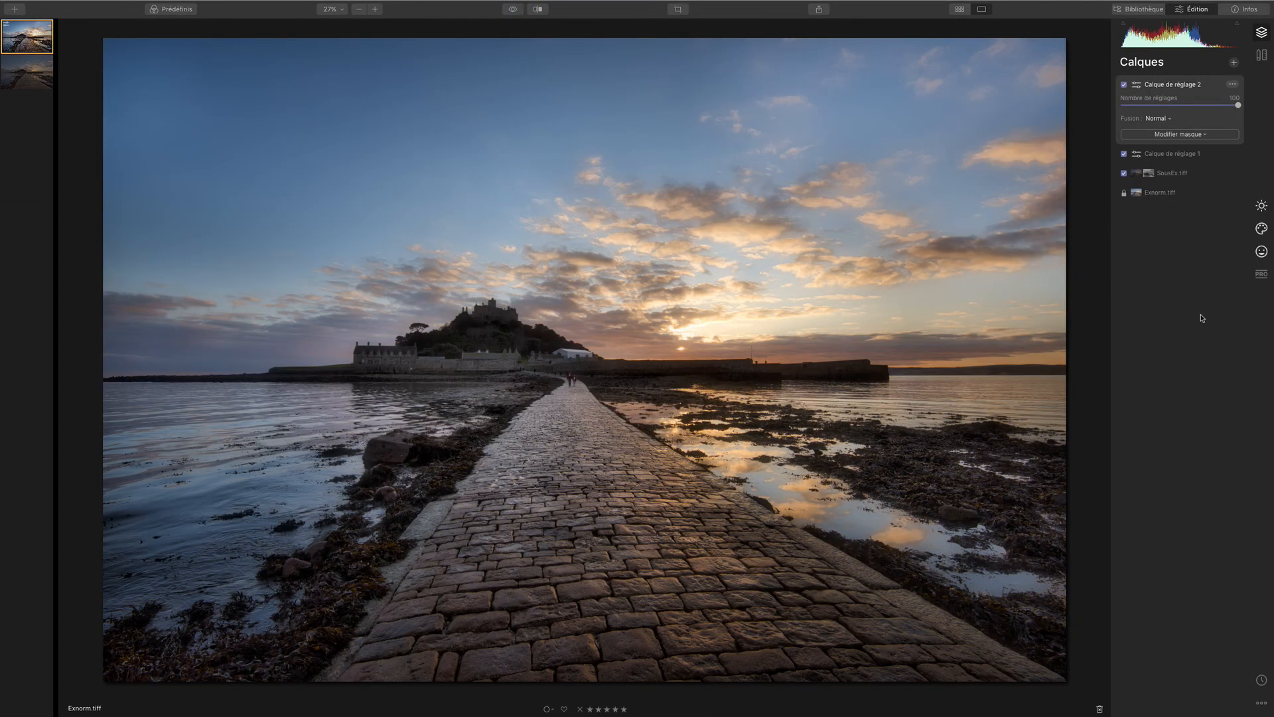